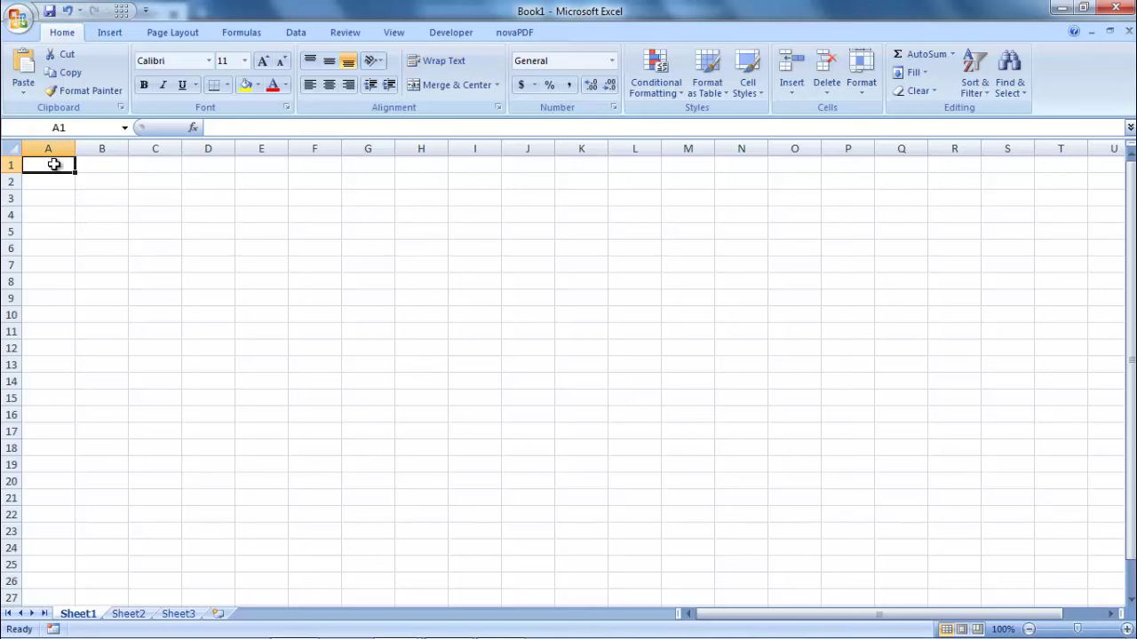
Step: Type 'DATA ENTRY OF REGIONAL TRANSPORT OFFICE' into A1 and commit it
text(DATA)
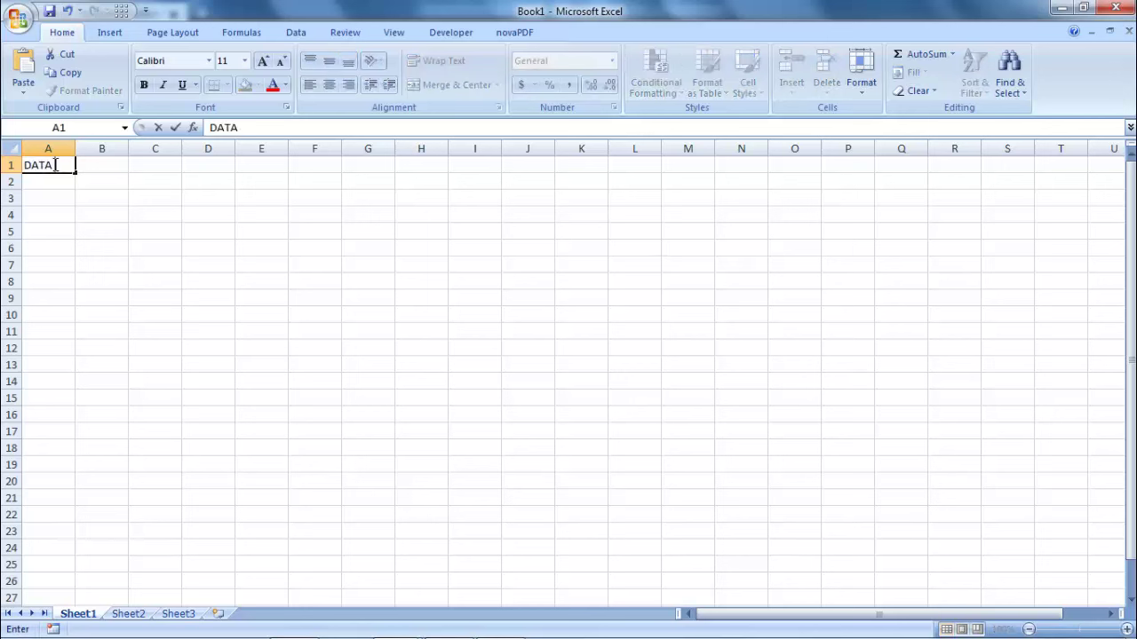
text( ENTRY OF R)
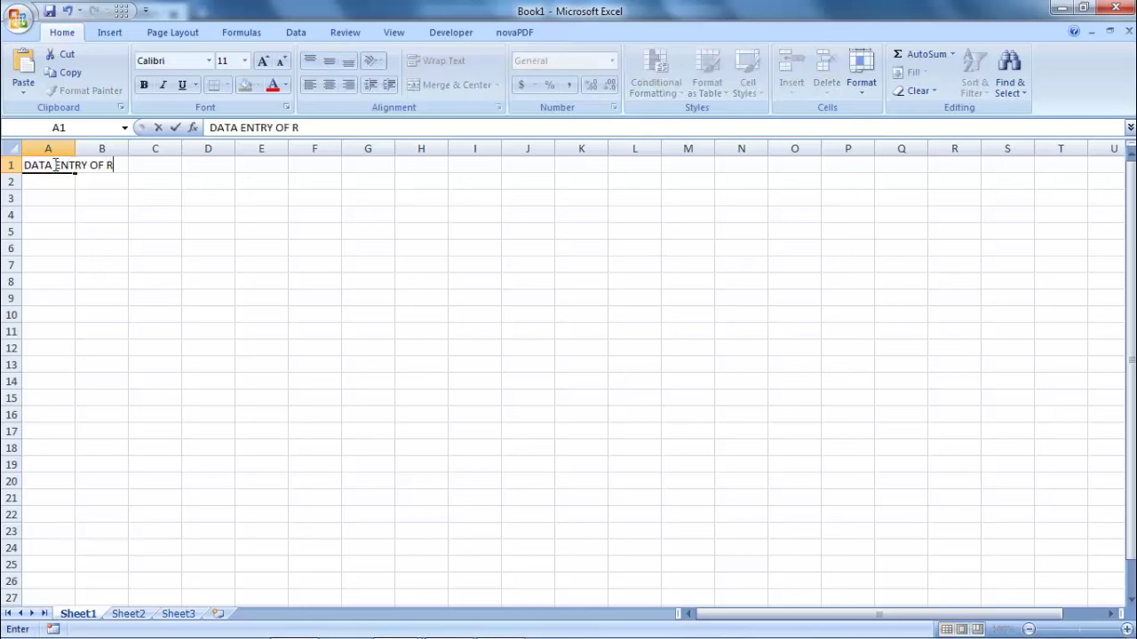
text(EGIONAL)
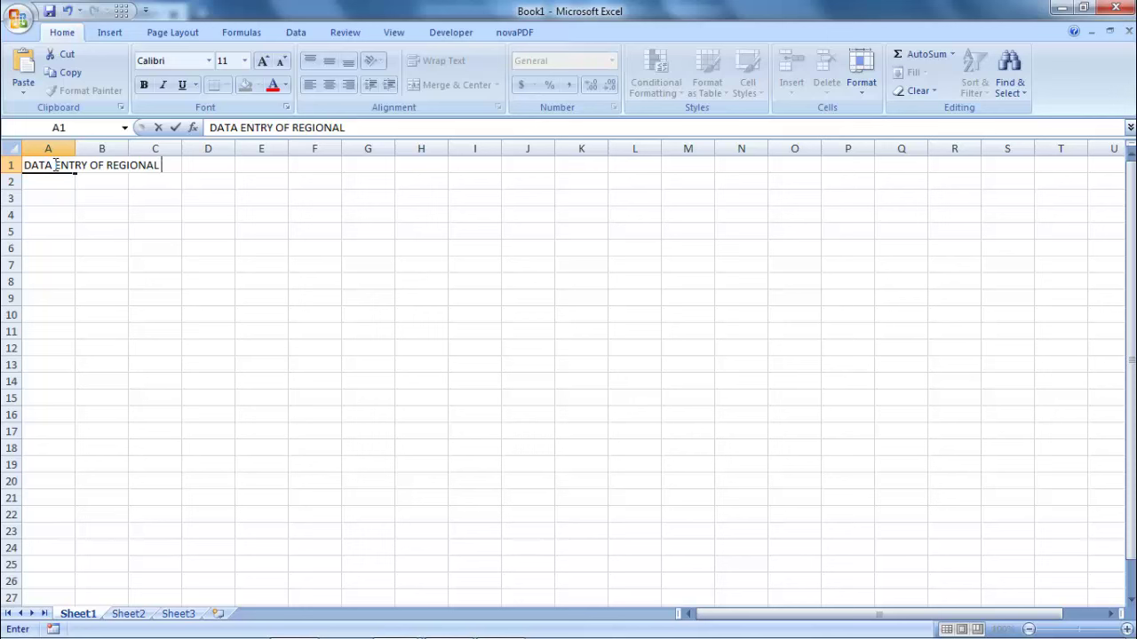
text( TRAN)
text(SPORT OFFI)
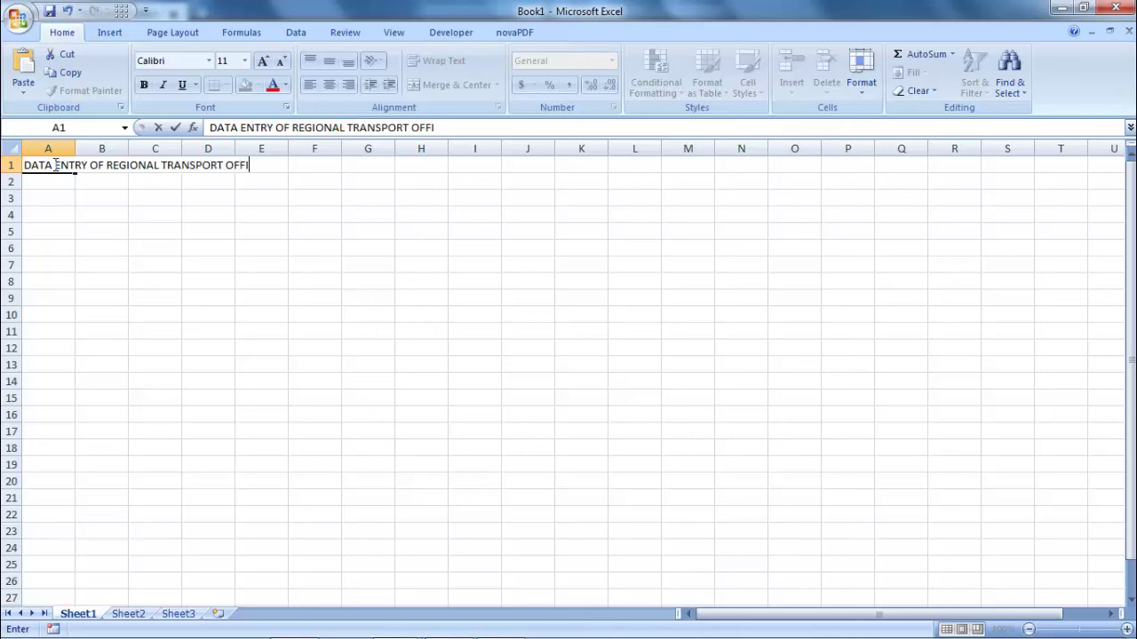
text(CE)
key(Return)
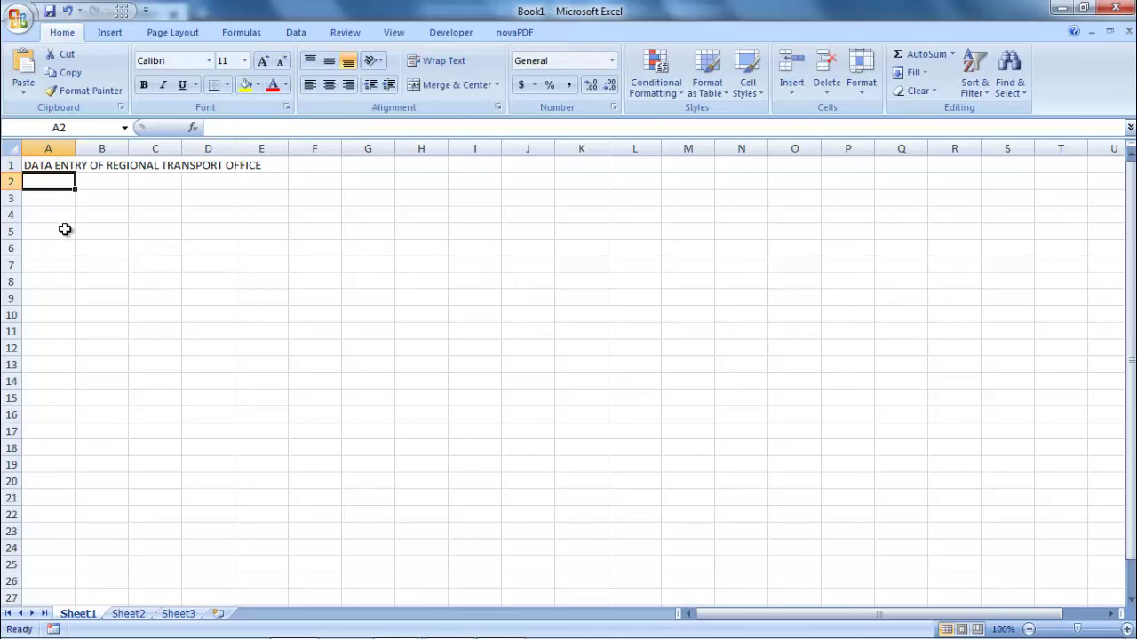
Step: Enter headings Sl.No., Permit Category and Vehicle Reg.No. in A2–C2
click(63, 229)
click(58, 180)
text(D)
key(BackSpace)
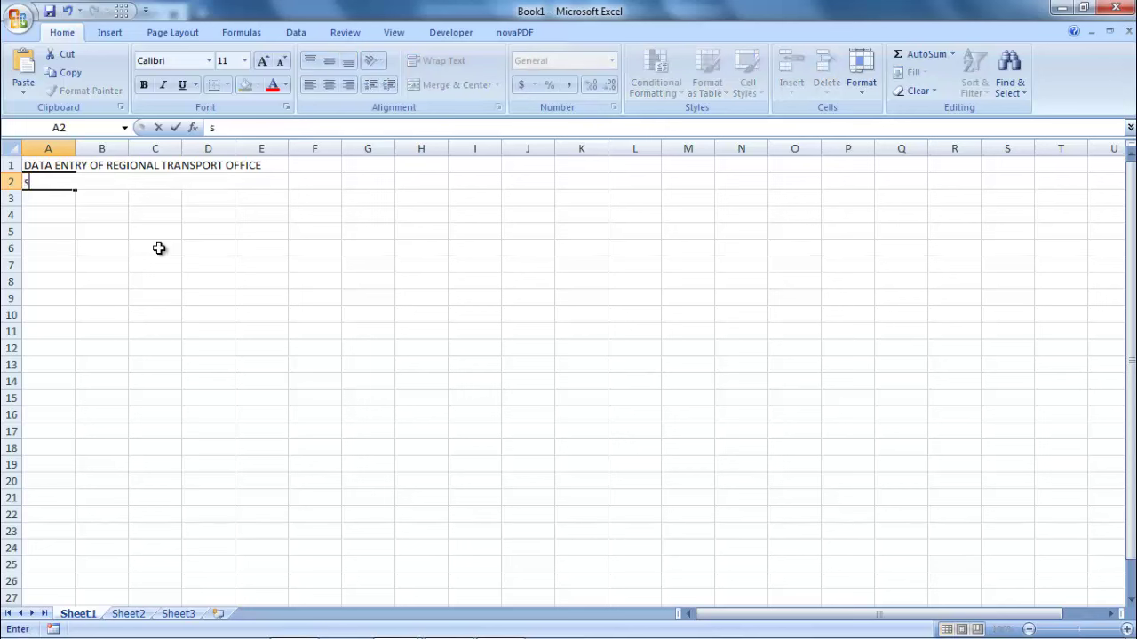
key(BackSpace)
text(Sl.)
text(No.)
key(Tab)
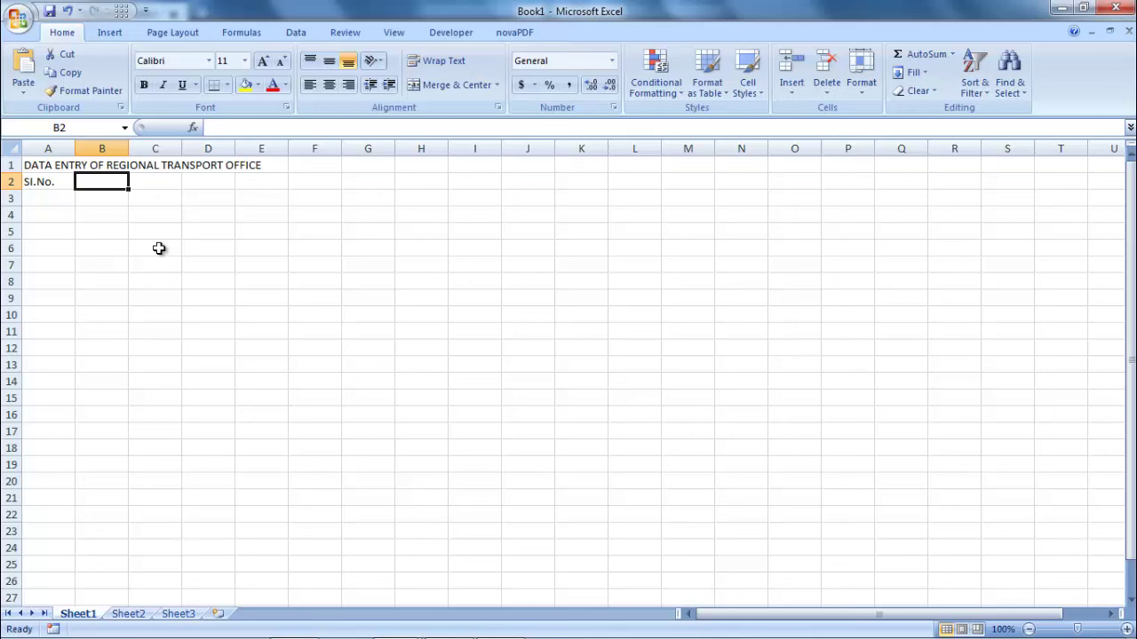
text(Permit )
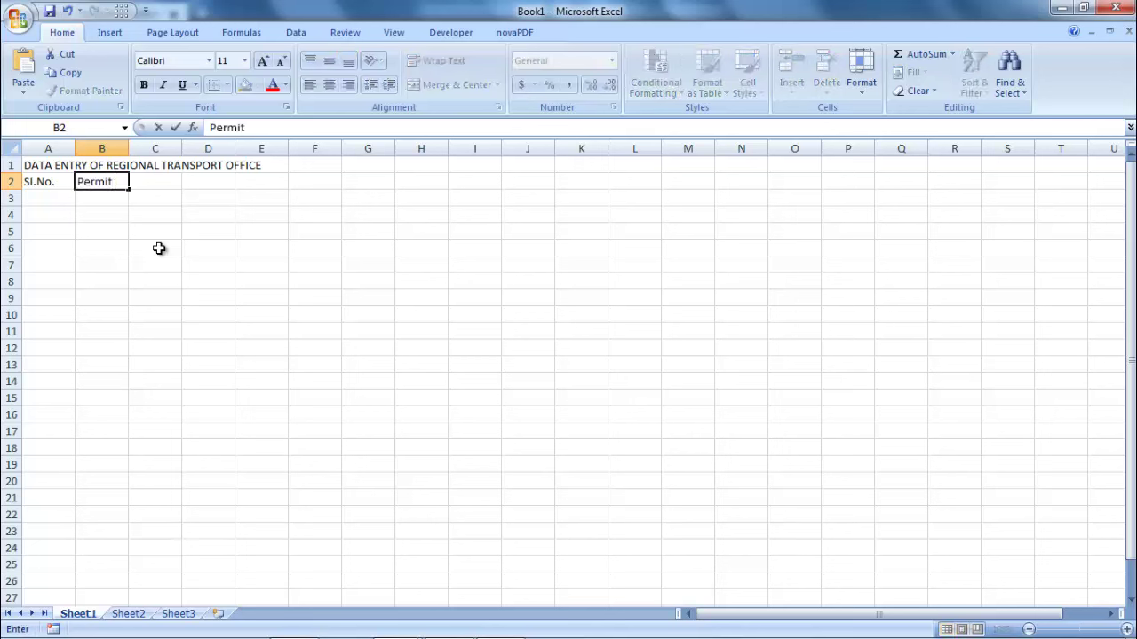
text(Catego)
text(ry)
key(Tab)
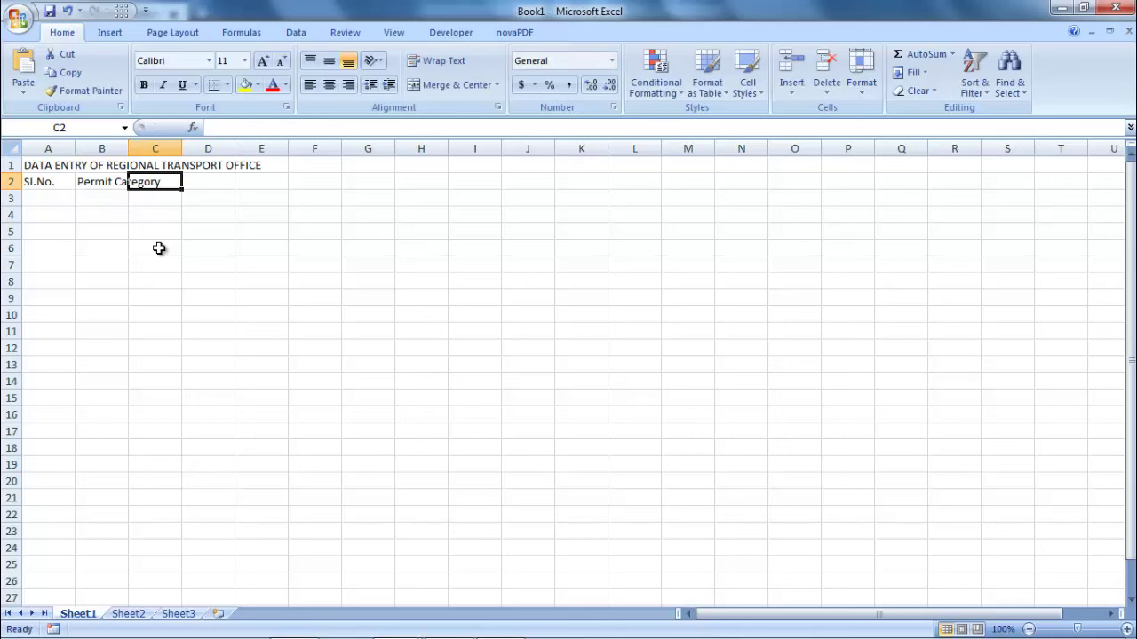
text(Vehi)
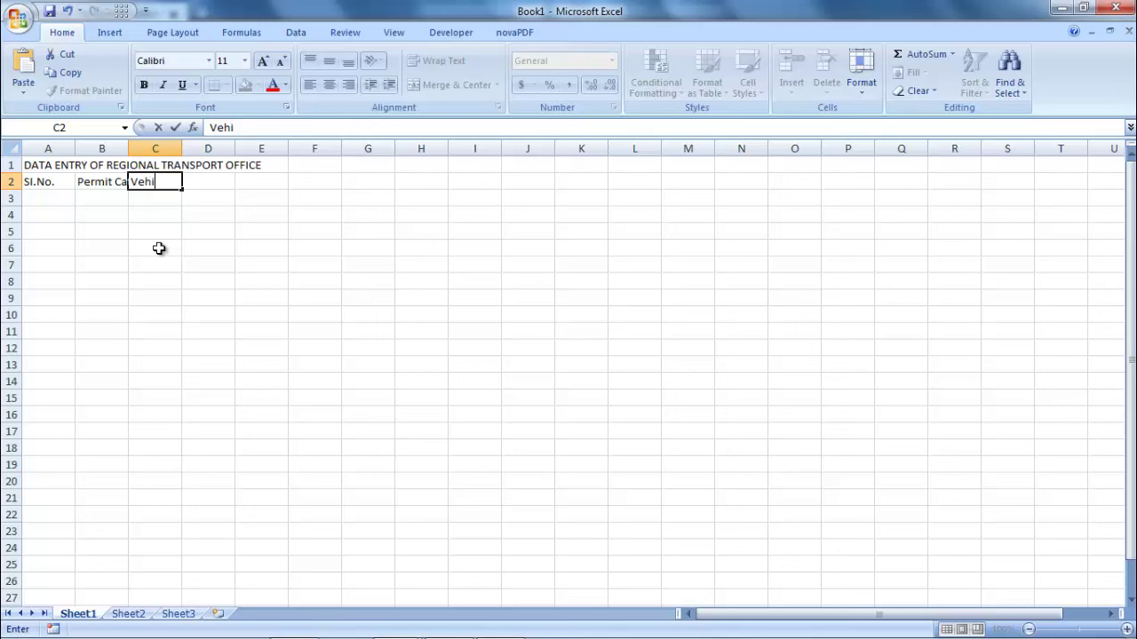
text(cle R)
text(eg.N)
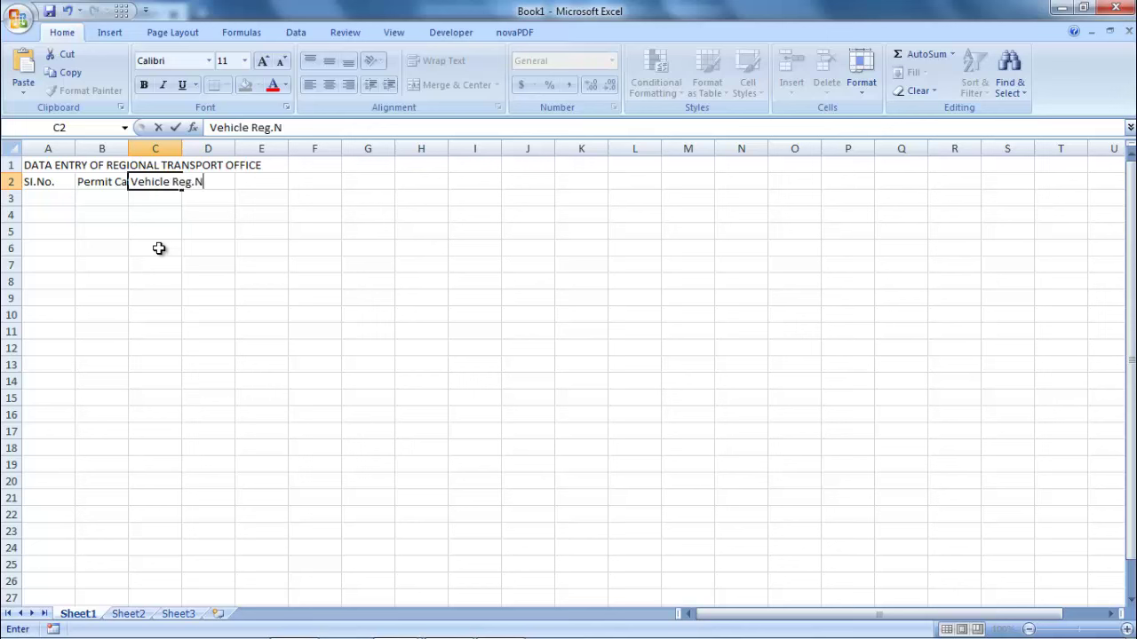
text(o.)
key(Tab)
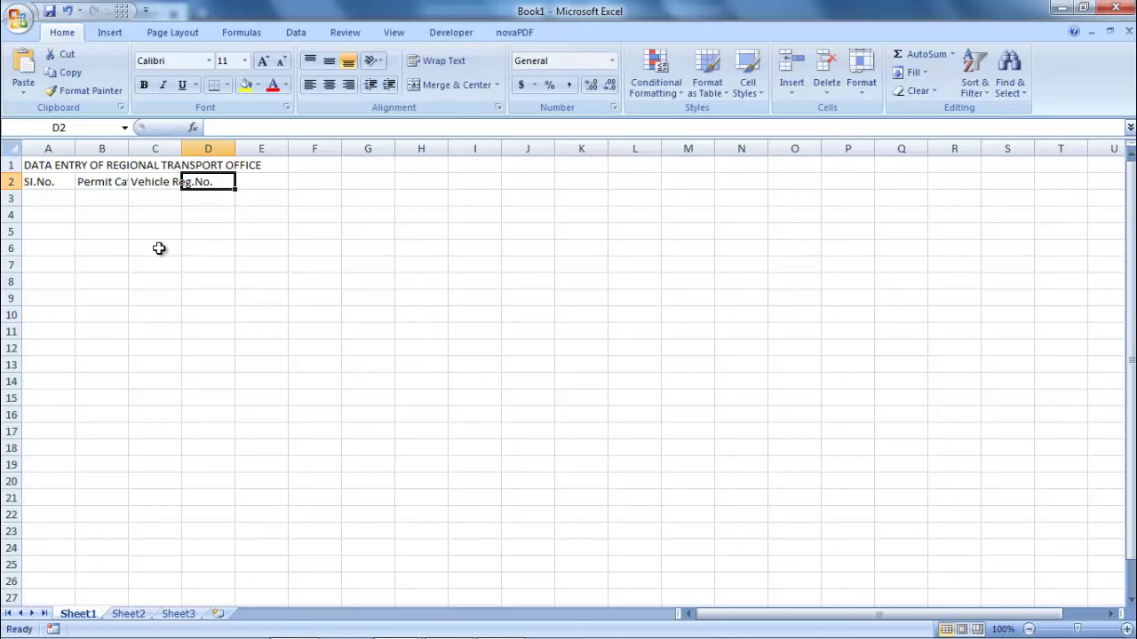
Step: Add headings Owner Name and Father Name in D2 and E2
text(W)
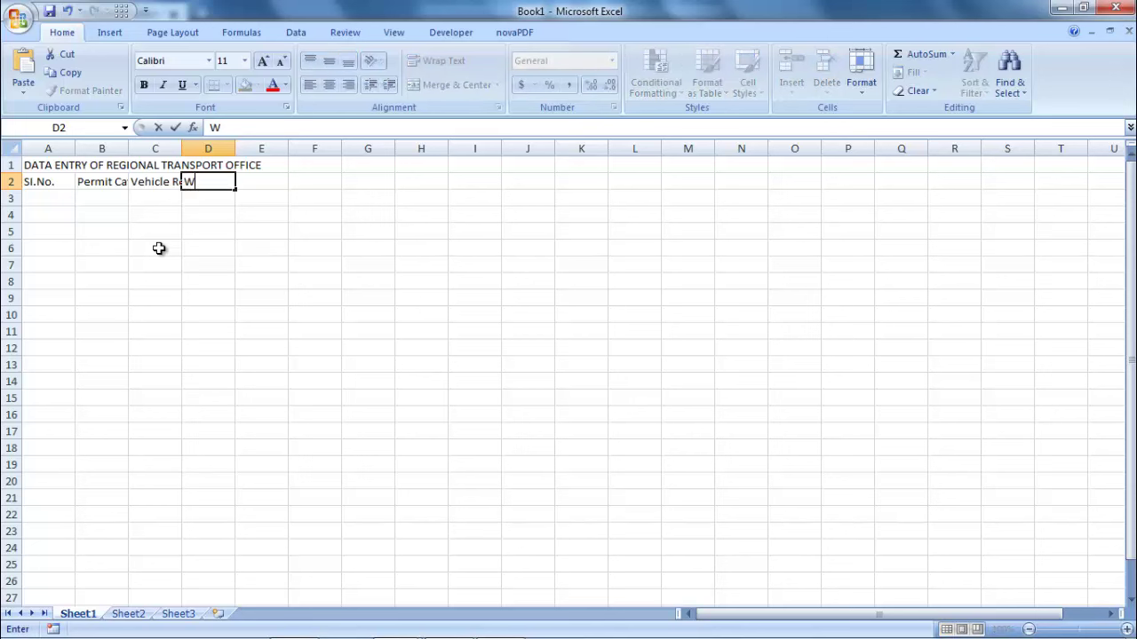
key(BackSpace)
text(a)
key(BackSpace)
text(O)
text(wner)
text( Name)
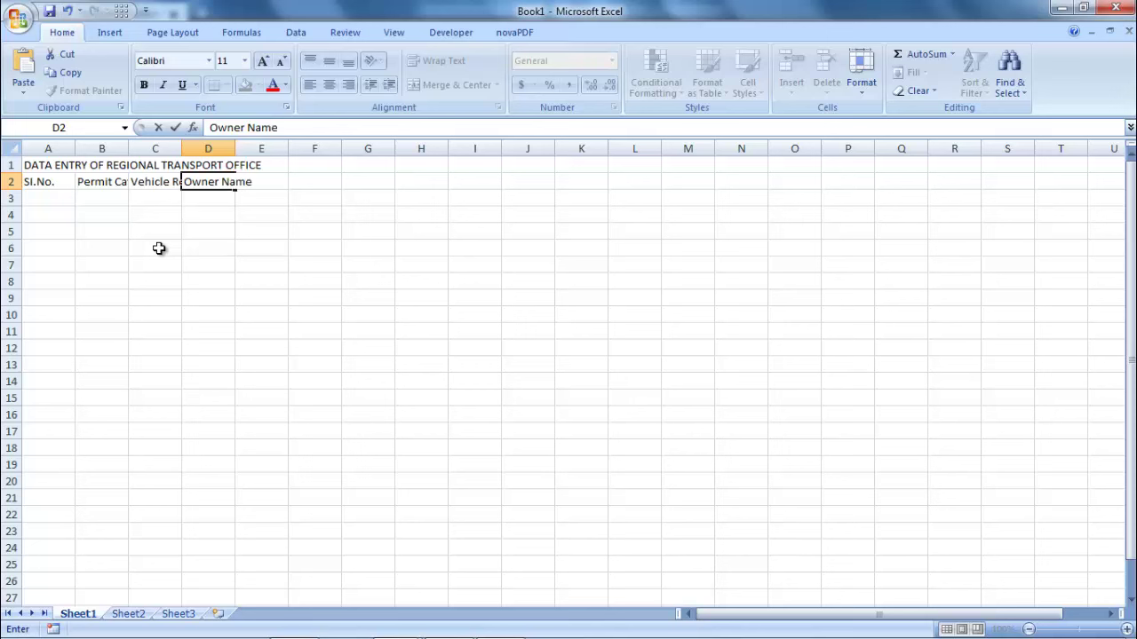
key(Tab)
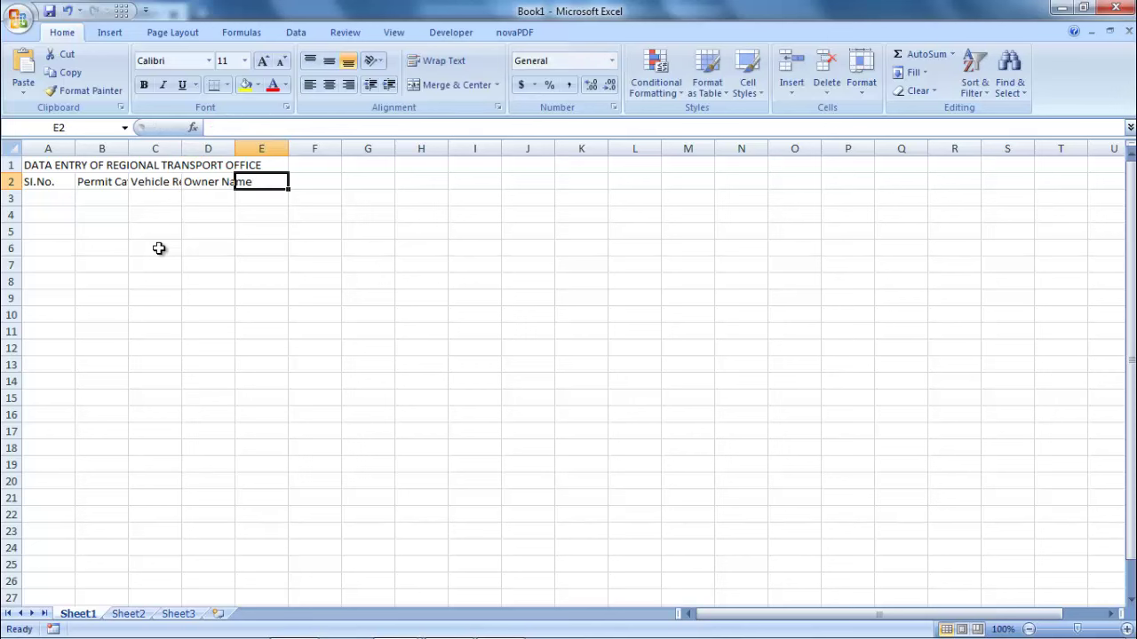
text(F)
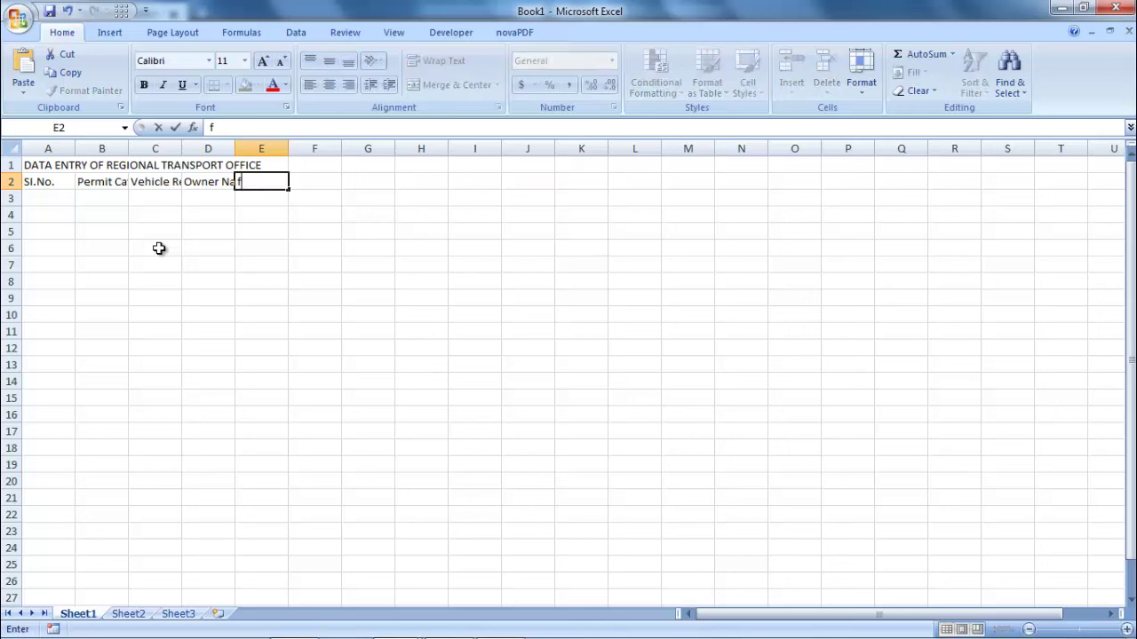
text(ather)
text( Name)
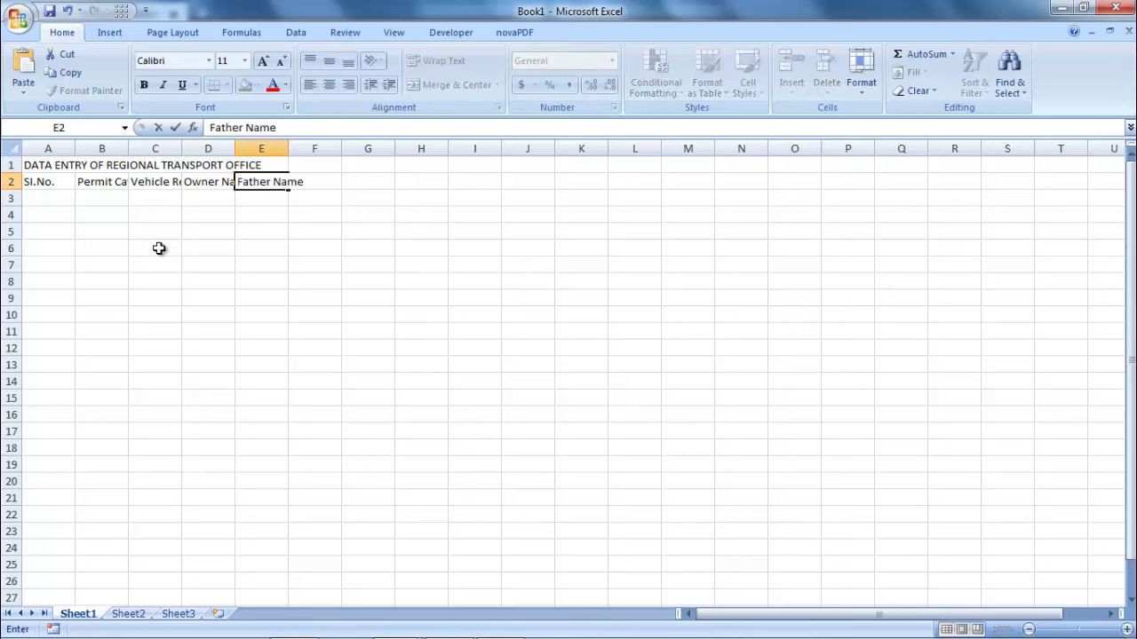
key(Tab)
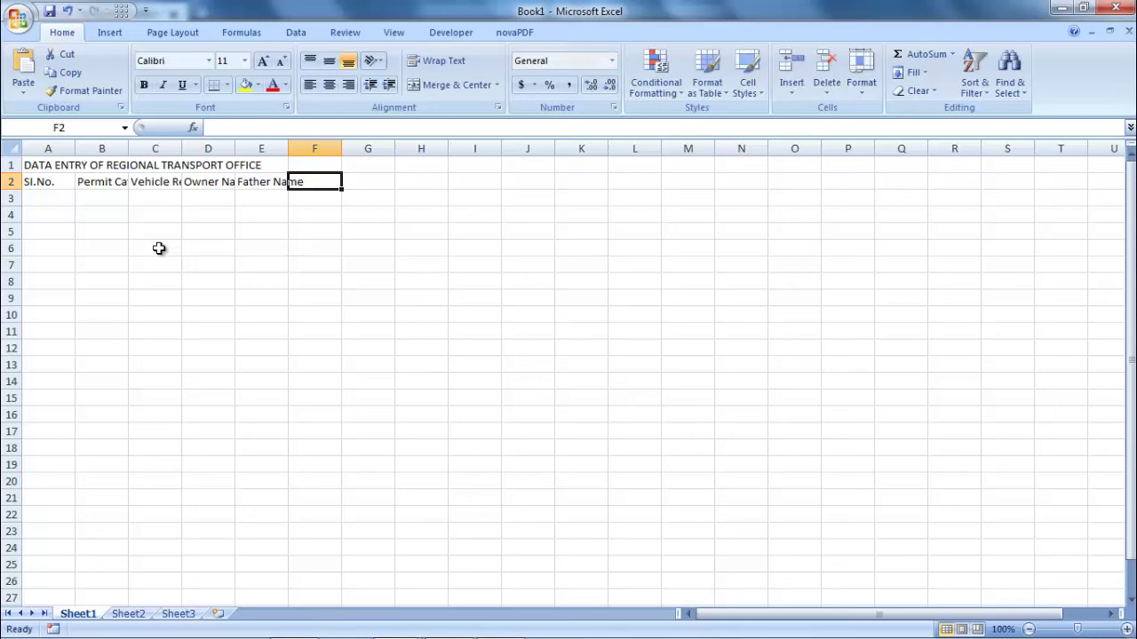
Step: Enter headings DOB, Address, Chassis No. and Engine No. in F2–I2
text(4)
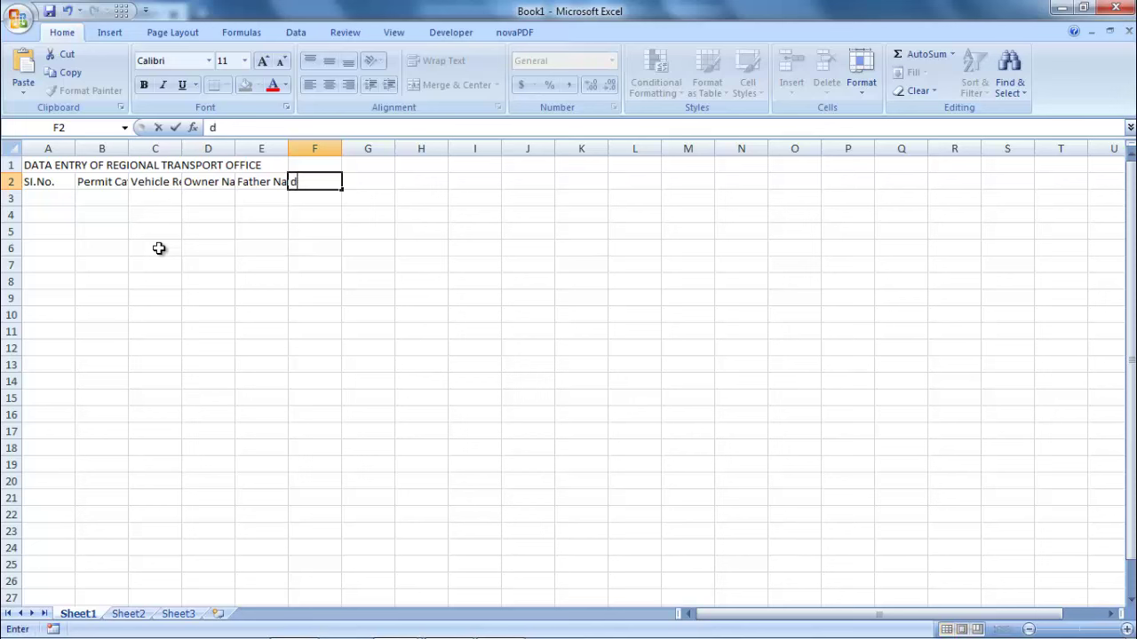
key(BackSpace)
text(D)
text(OB)
key(Tab)
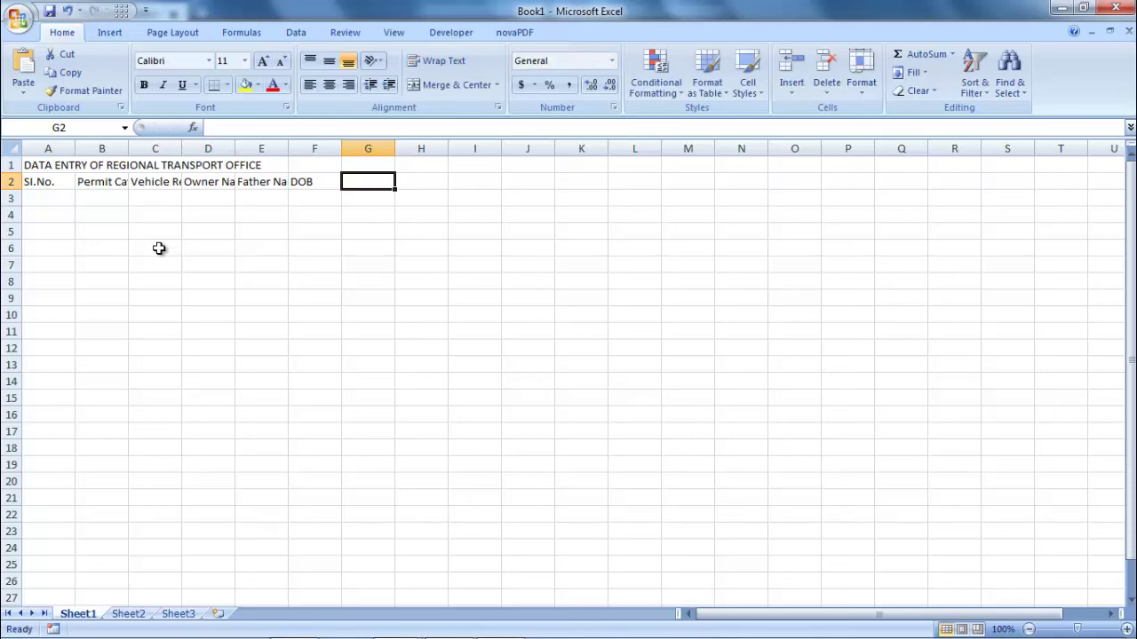
text(A)
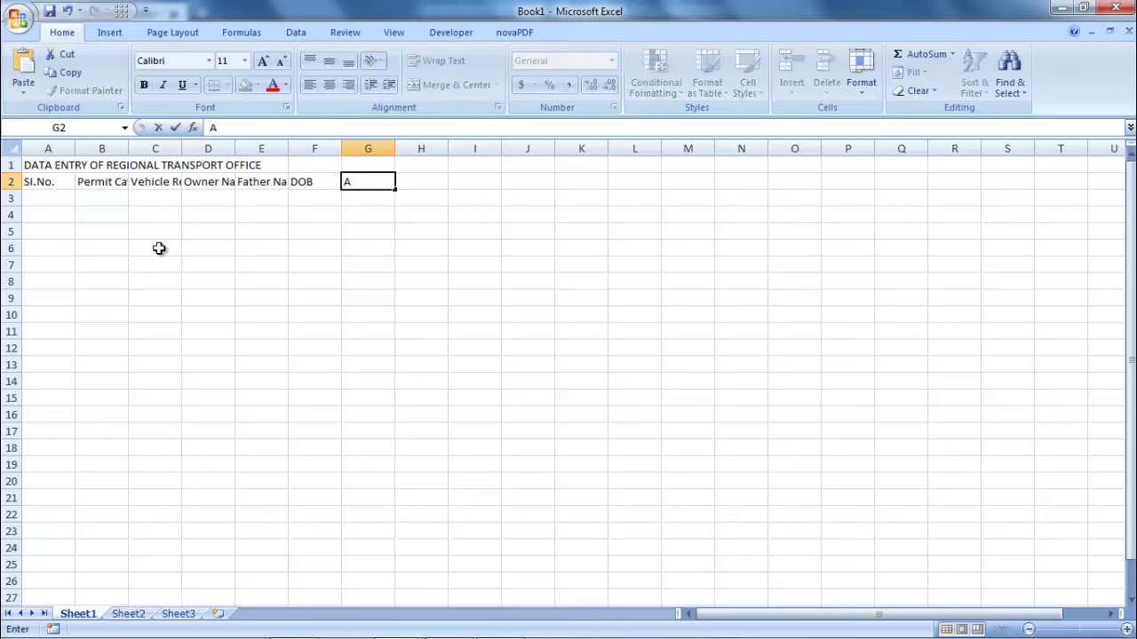
text(ddress)
key(Tab)
text(C)
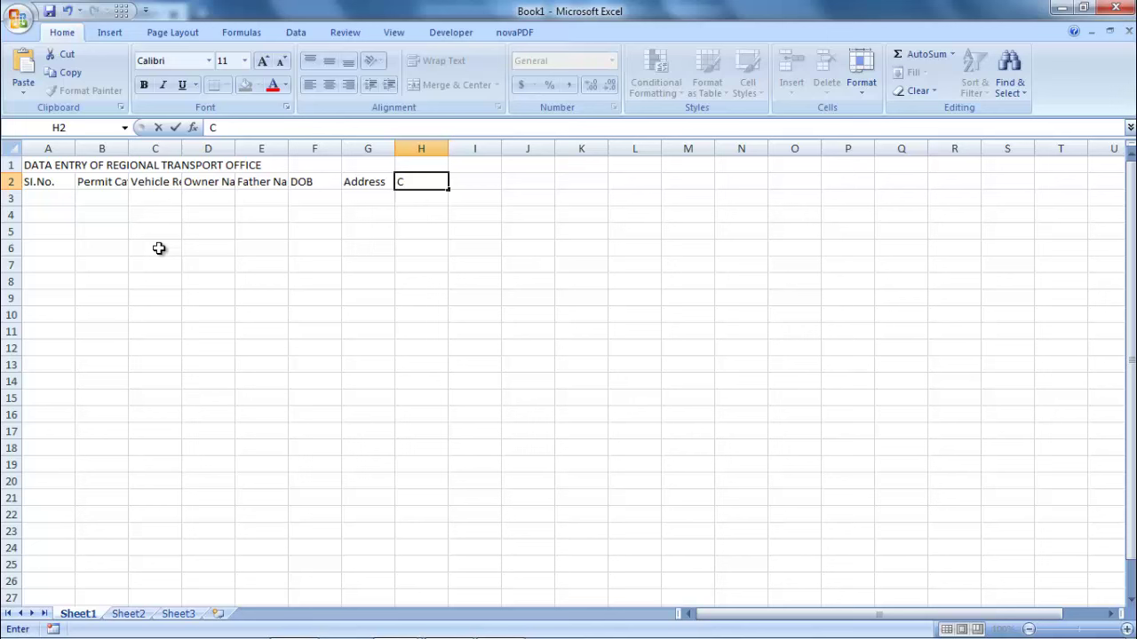
text(hassis )
text(No.)
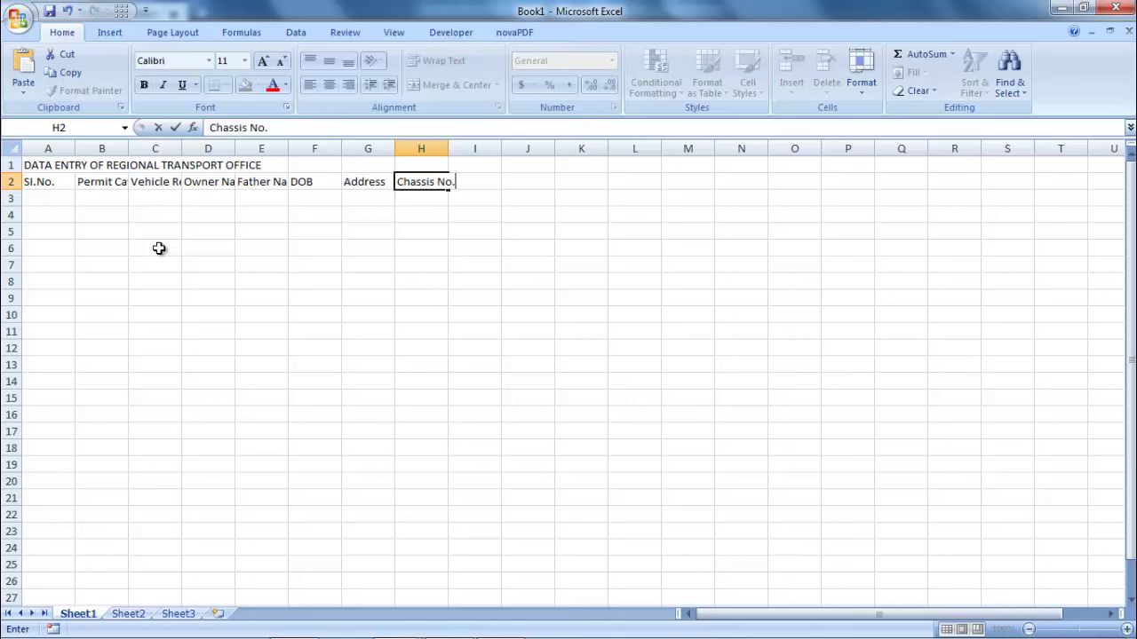
key(Tab)
text(E)
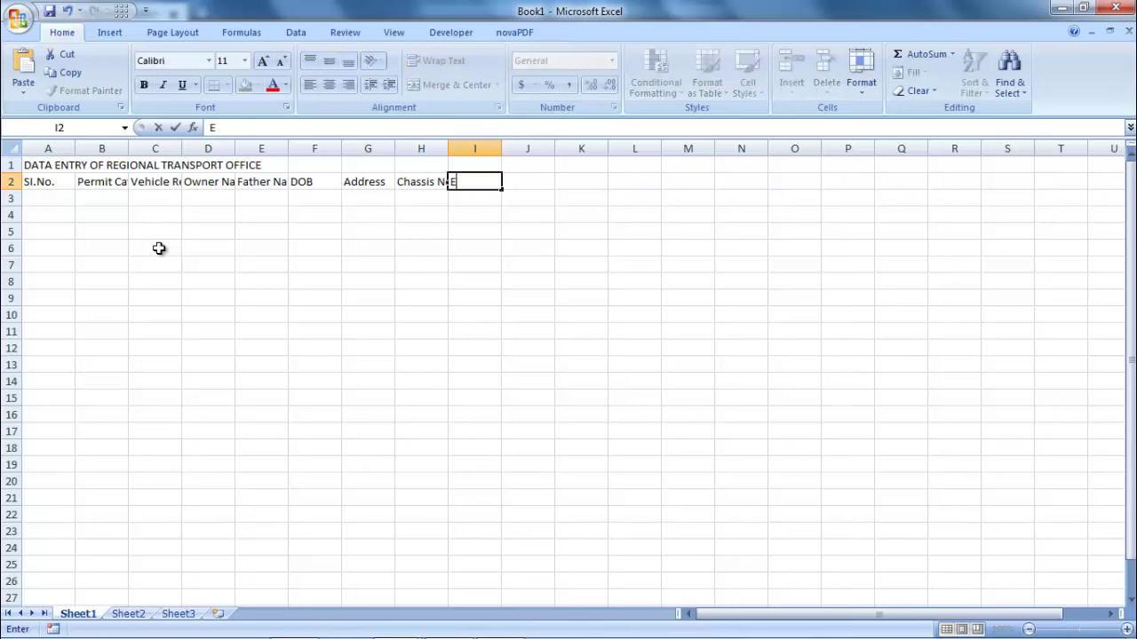
text(ngine)
text( No)
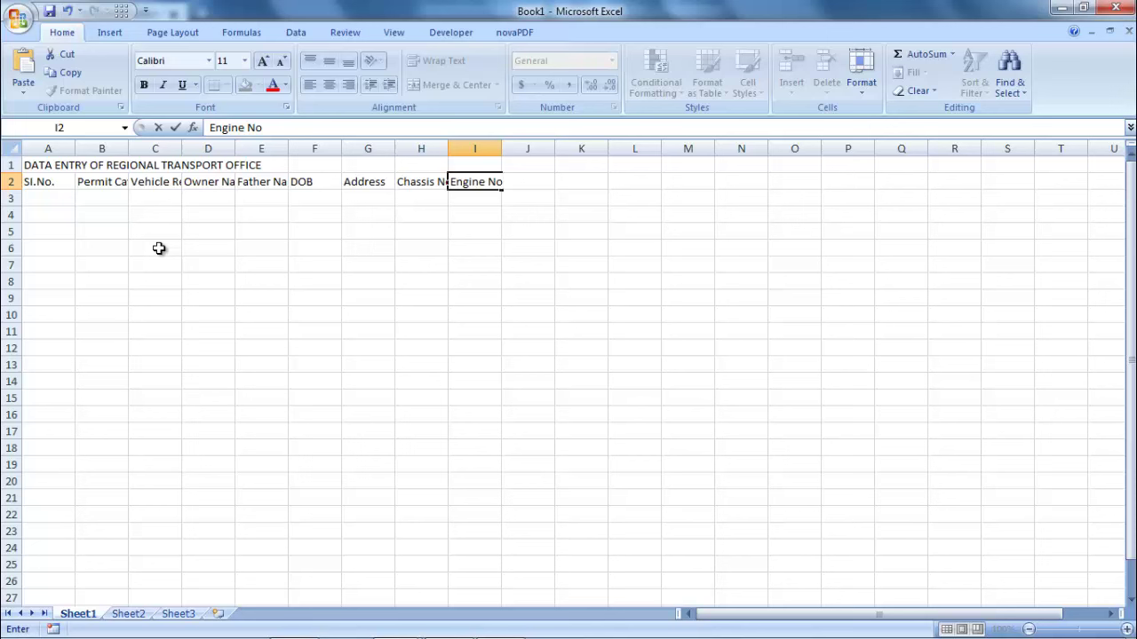
text(.)
key(Tab)
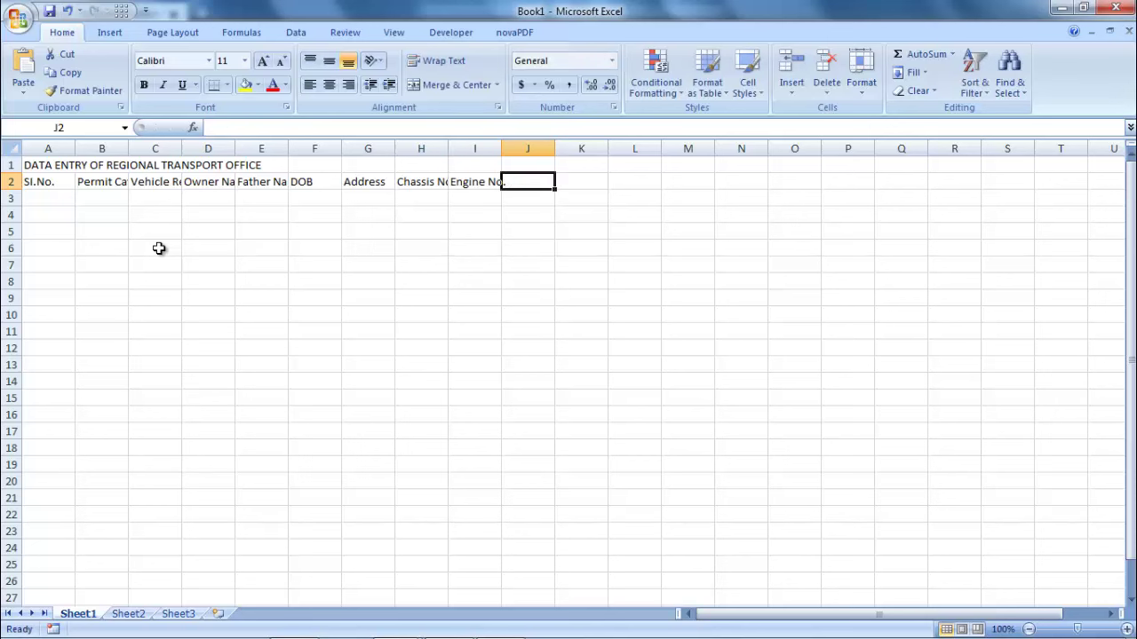
Step: Add headings Vehicle Categoroy, Valid Upto and Contact Number in J2–L2
text(V)
key(BackSpace)
text(V)
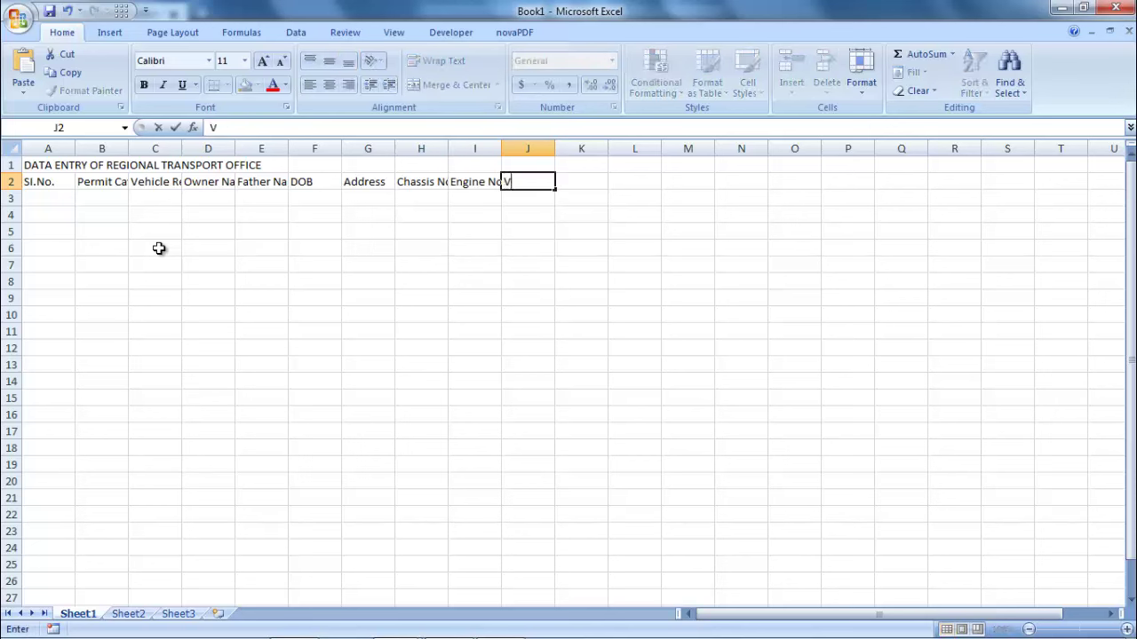
text(ehicle C)
text(ategoroy)
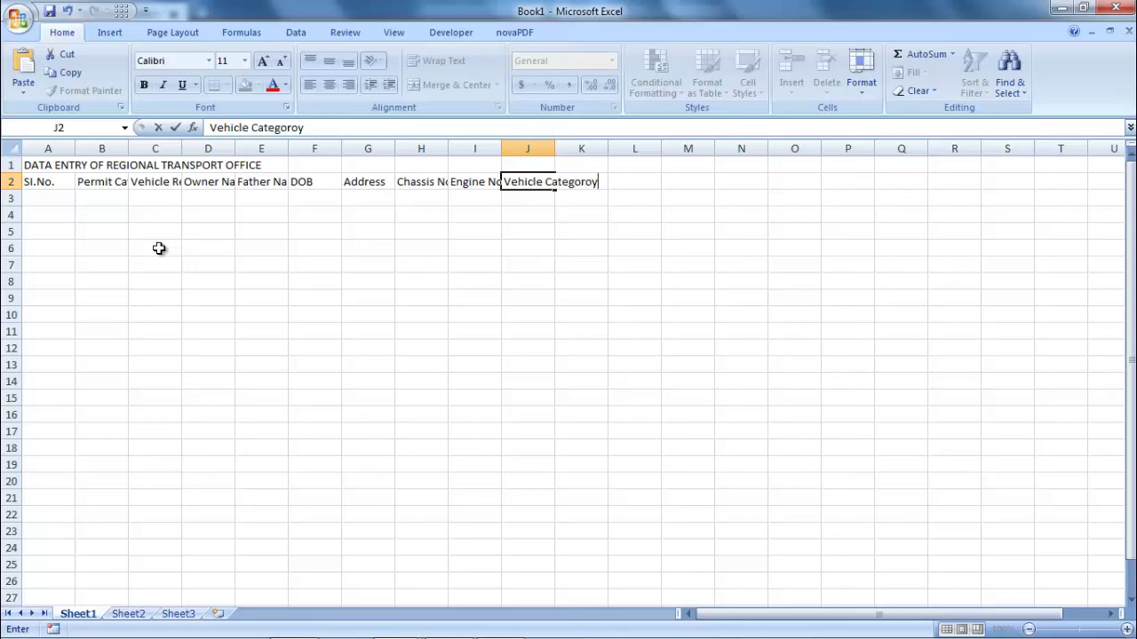
key(Tab)
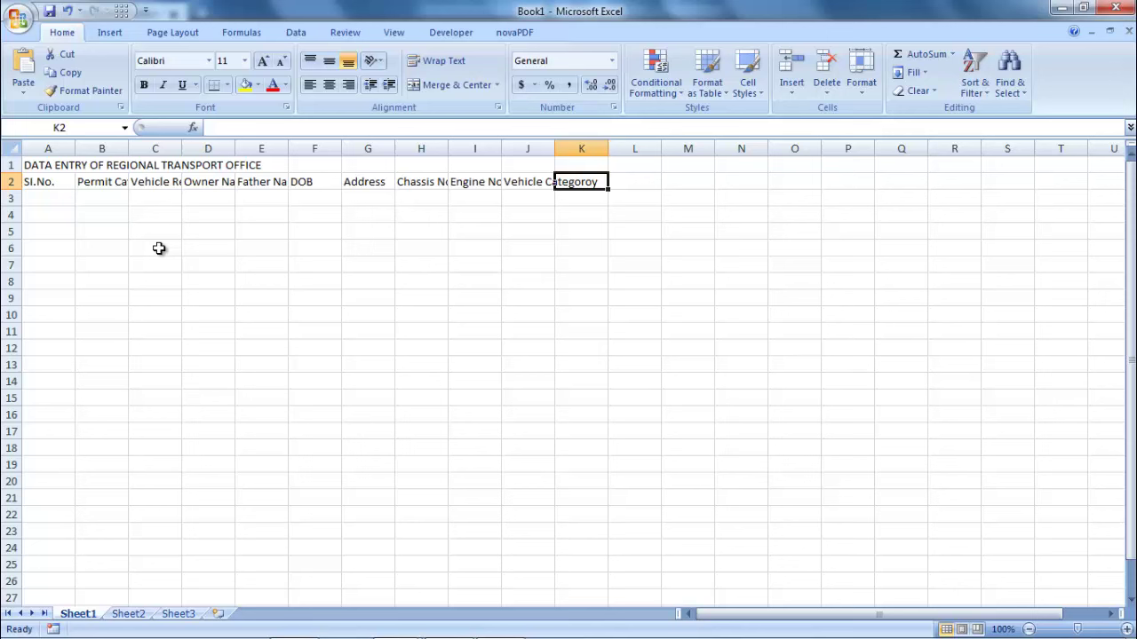
text(Va)
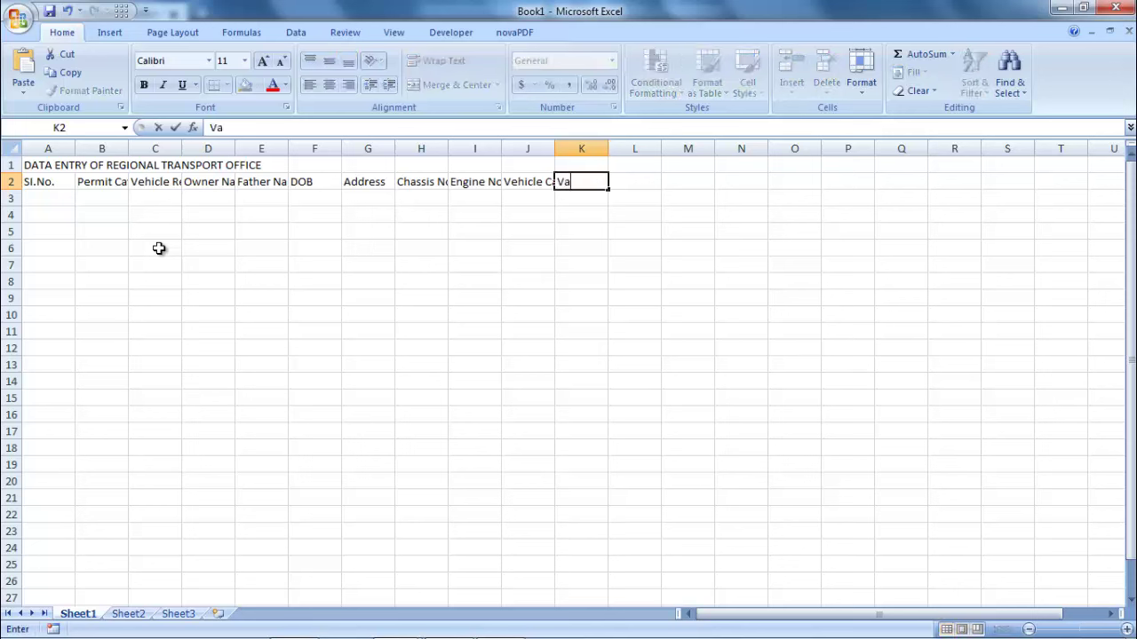
text(lid Up)
text(to)
key(Tab)
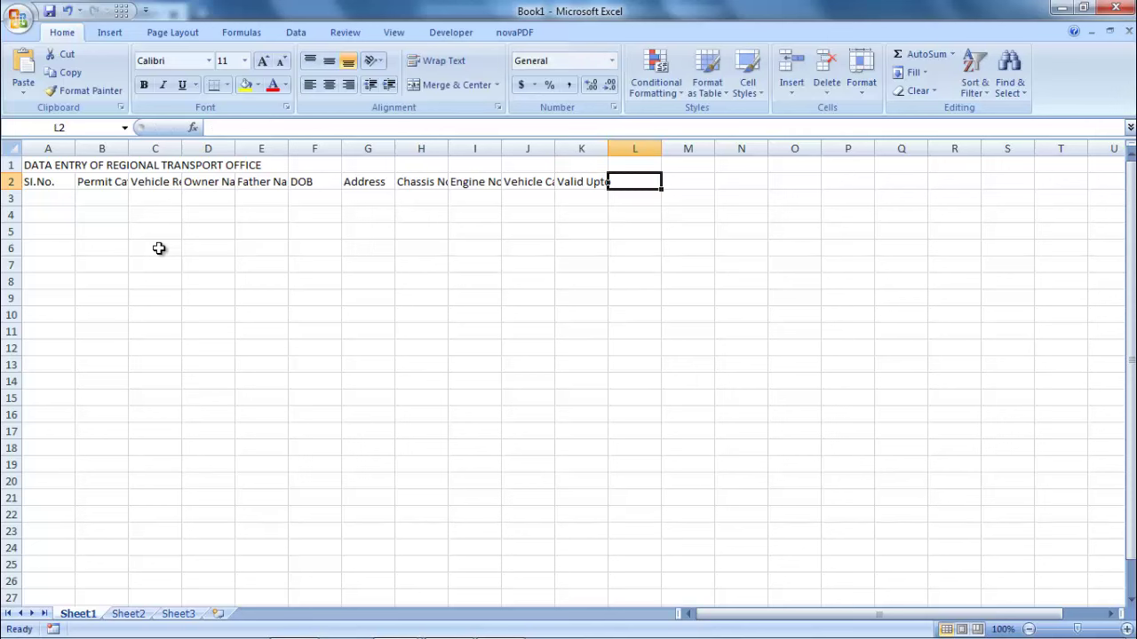
text(Contact)
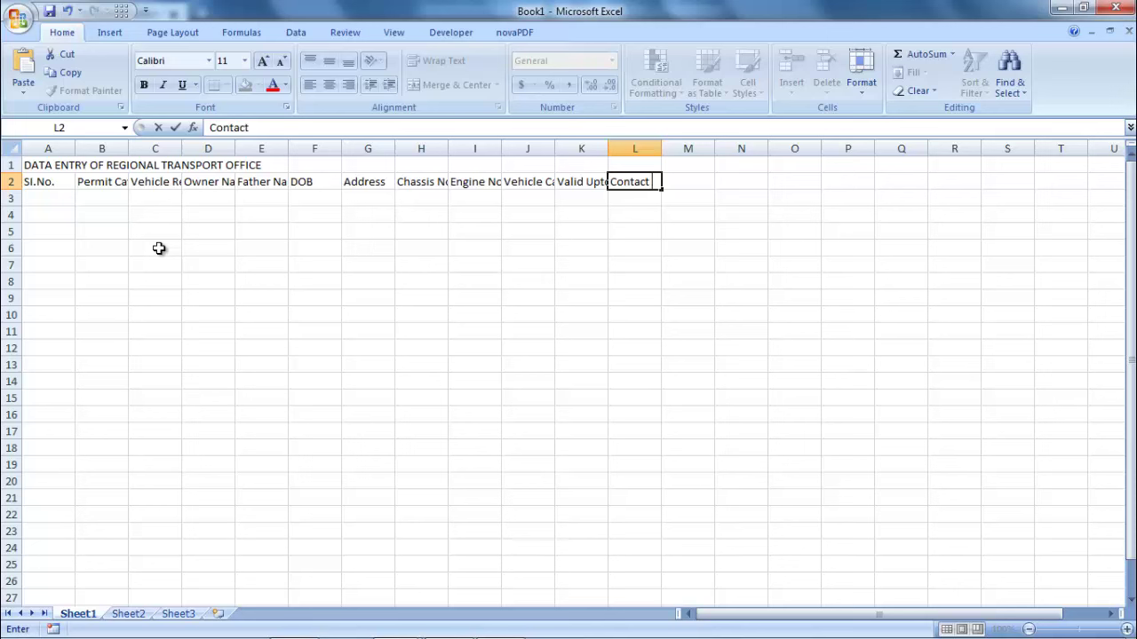
text(Number)
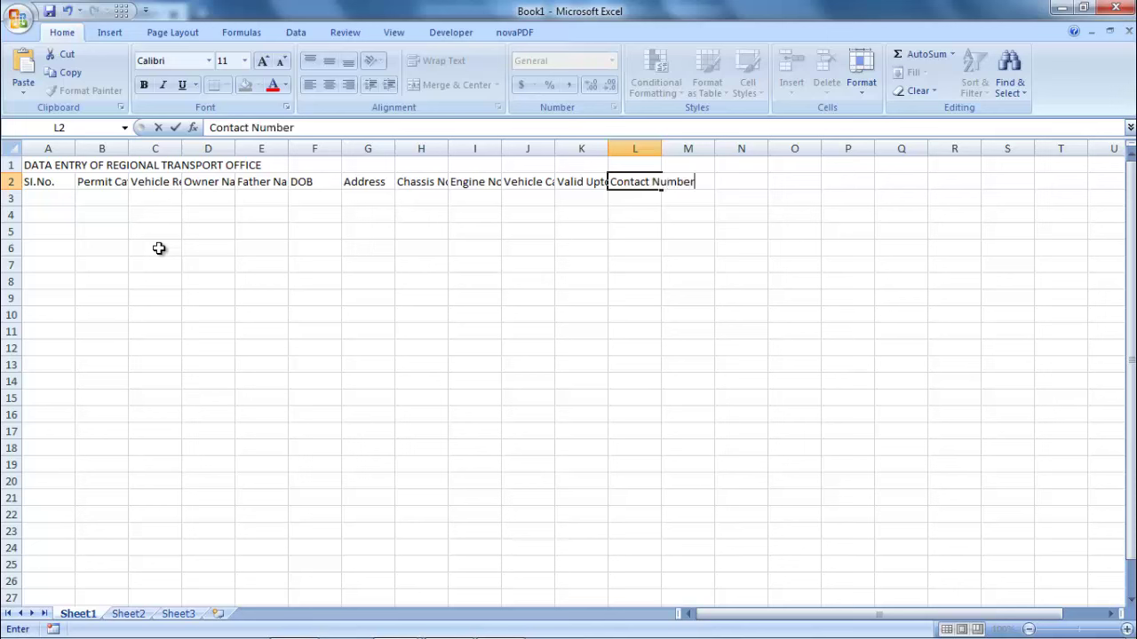
key(Return)
key(Left)
key(Up)
key(Up)
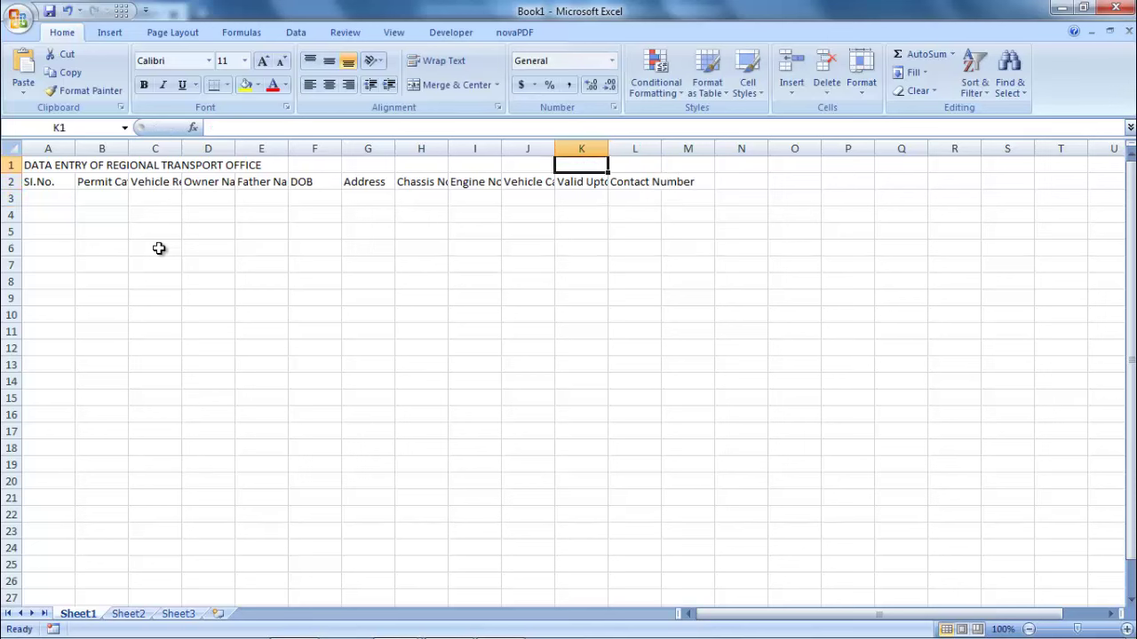
key(Down)
key(Left)
Step: Widen columns B and C to fit Permit Category and Vehicle Reg.No
key(Left)
key(Left)
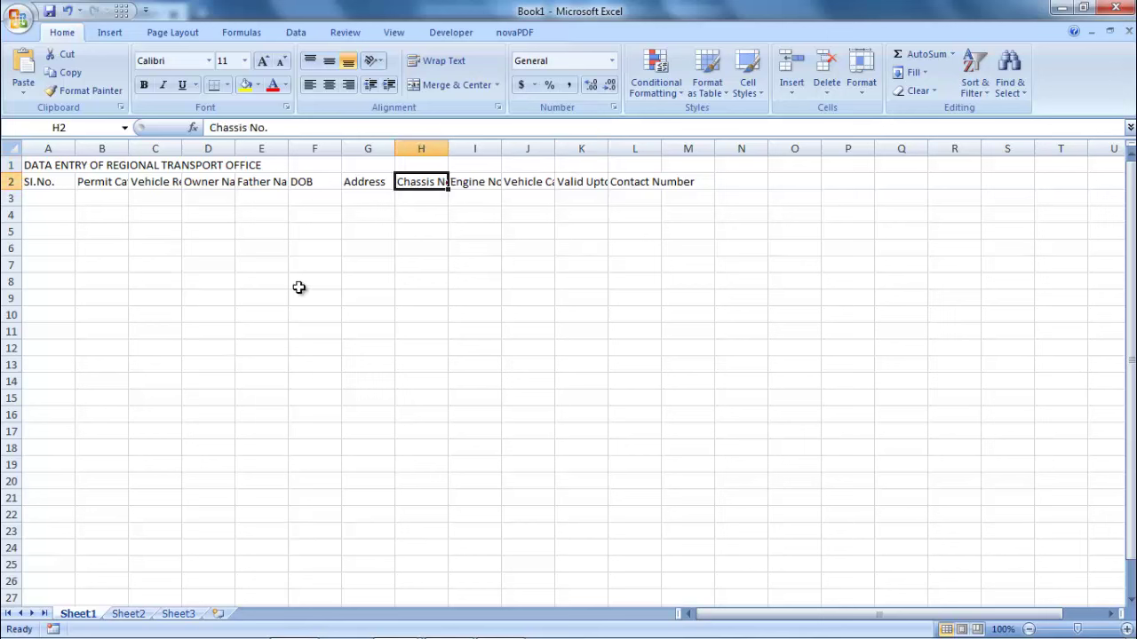
key(Left)
key(Left)
key(Left)
key(Left)
key(Left)
key(Left)
key(Left)
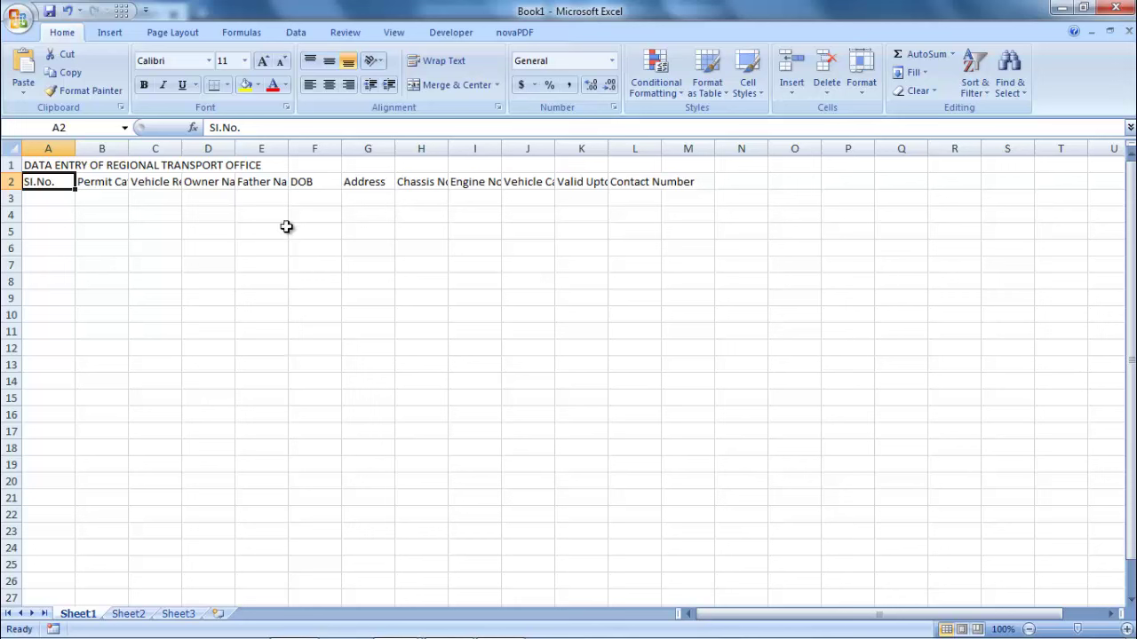
click(224, 247)
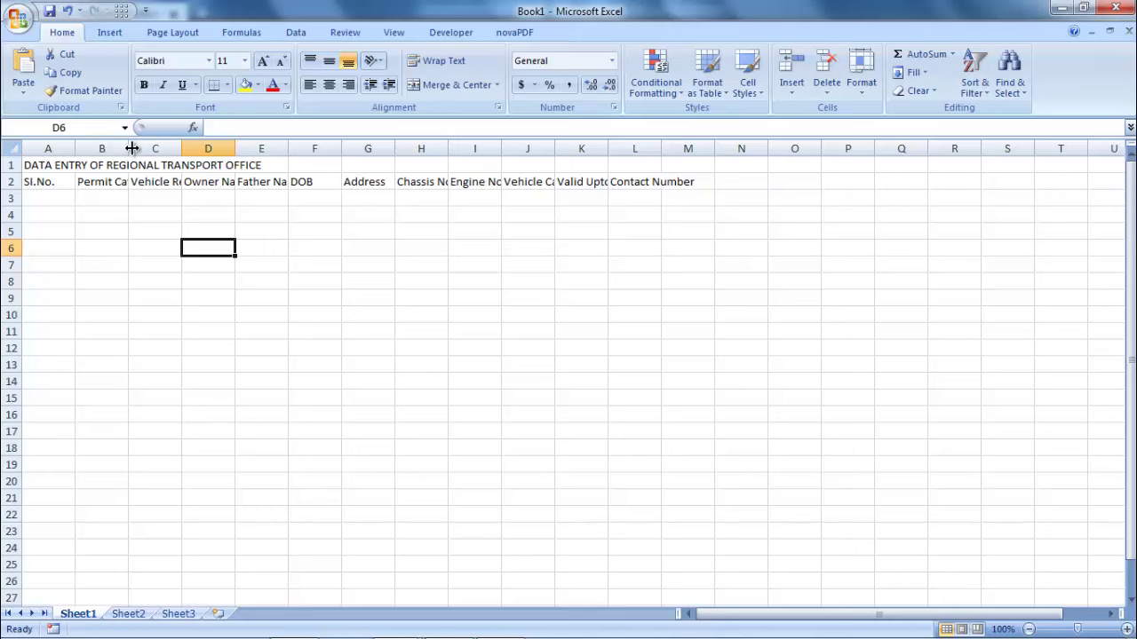
drag(128, 149, 175, 152)
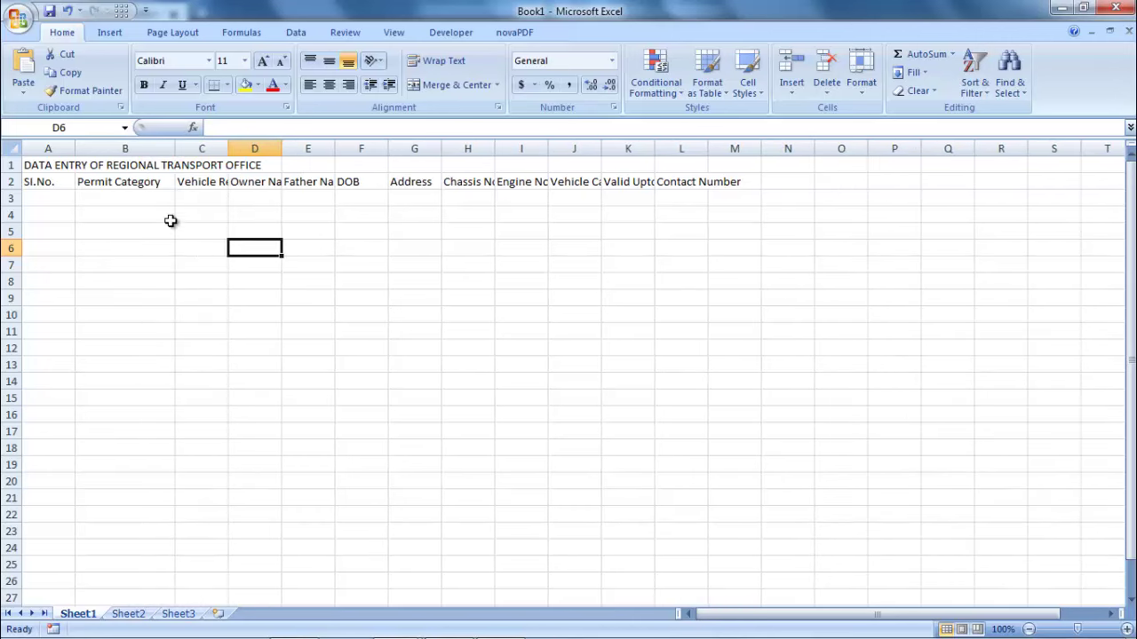
click(125, 198)
click(202, 191)
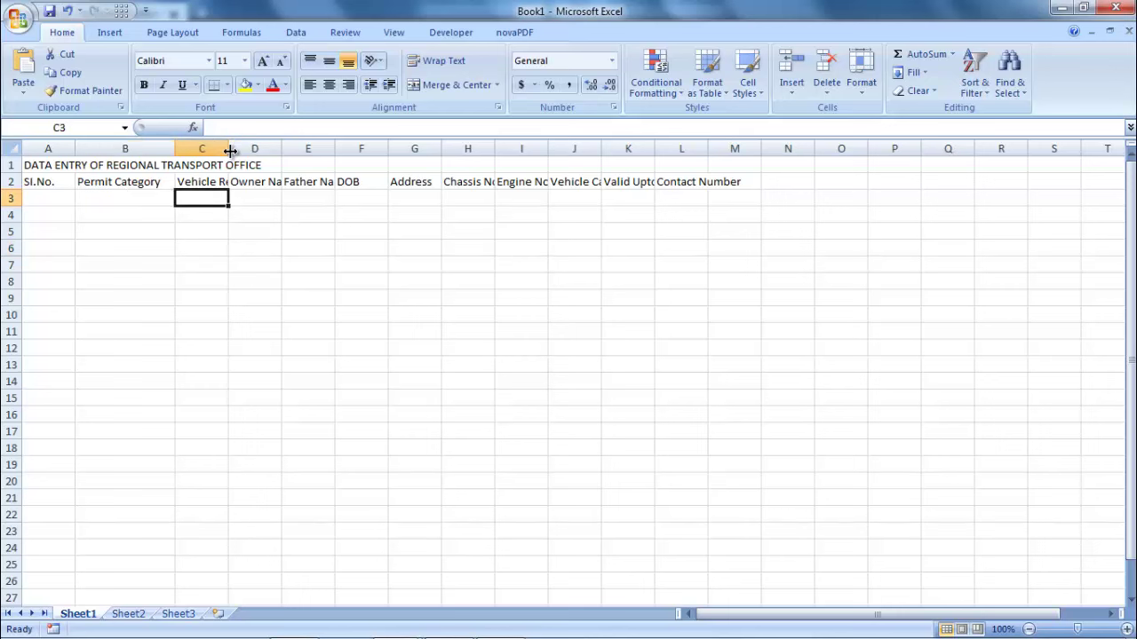
key(Return)
drag(228, 149, 275, 146)
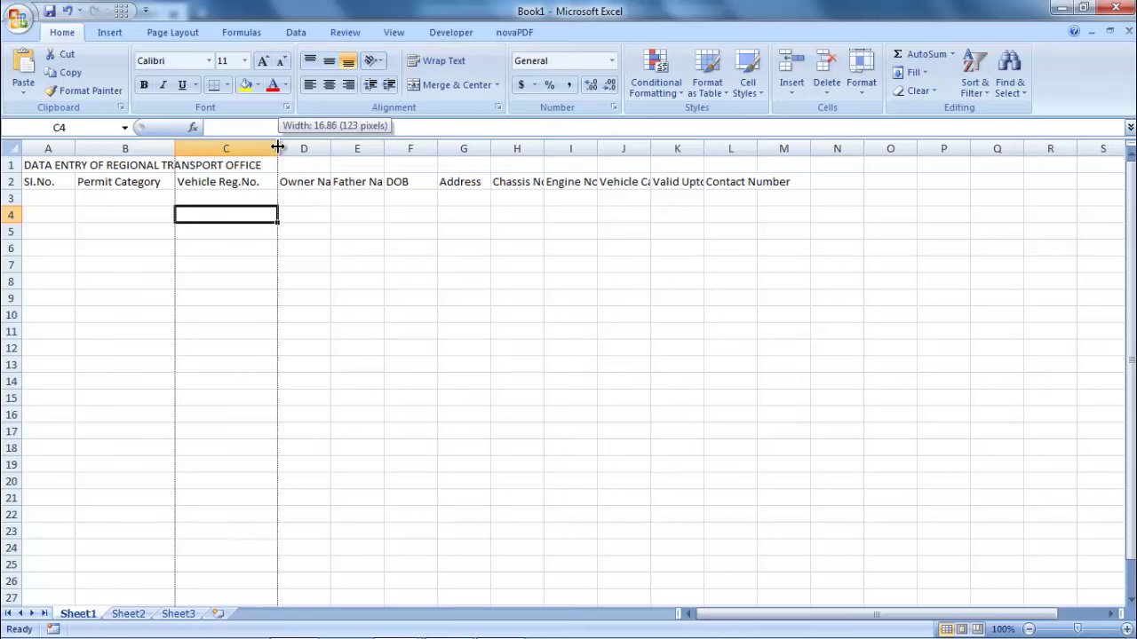
mouse_move(275, 146)
mouse_down()
mouse_move(374, 149)
mouse_move(384, 165)
mouse_move(455, 153)
mouse_move(692, 153)
mouse_up()
click(229, 182)
Step: Widen columns D, E and G to fit Owner Name, Father Name and Address
click(293, 182)
click(364, 182)
click(406, 182)
click(493, 182)
click(546, 182)
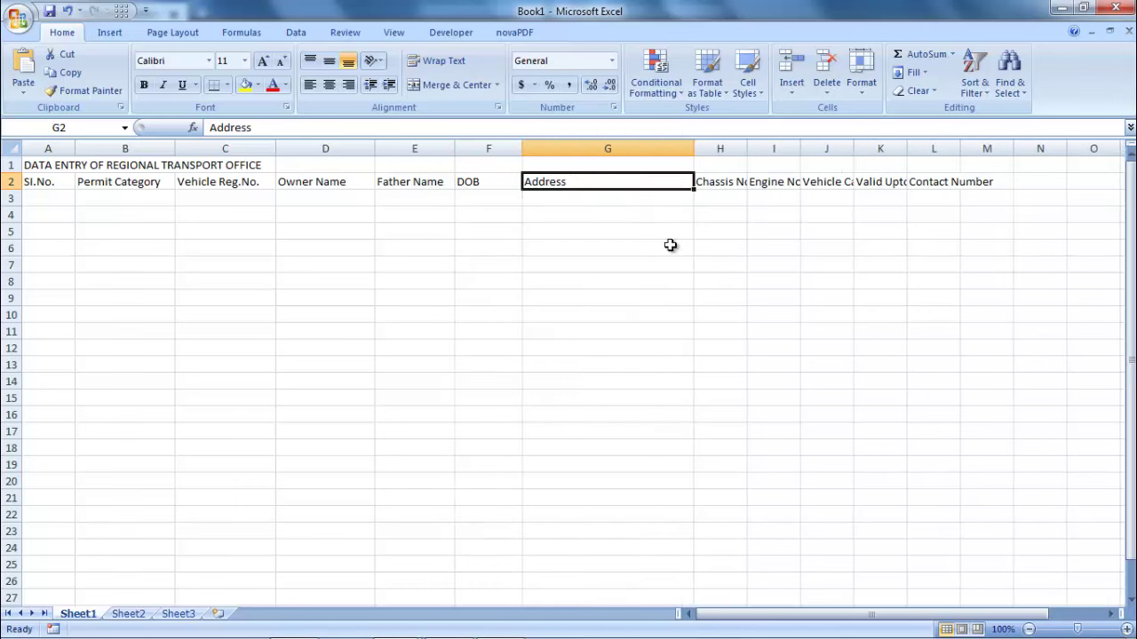
ctrl+scroll(715, 315, up, 3)
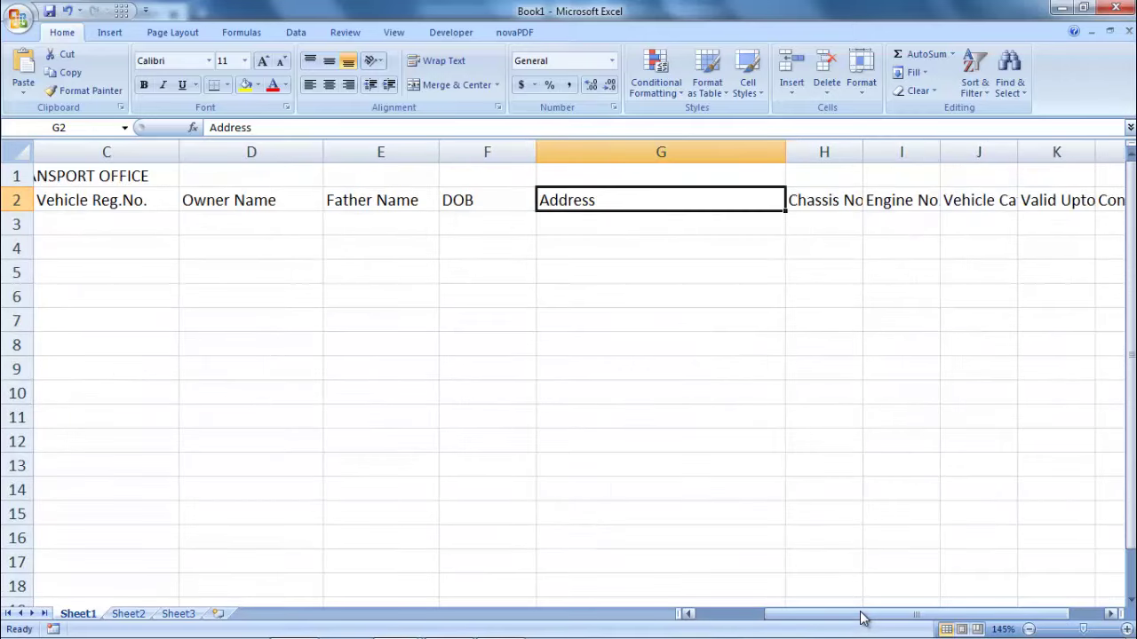
mouse_move(865, 614)
mouse_down()
mouse_move(797, 614)
mouse_move(897, 614)
mouse_up()
Step: Widen columns H, I and J for Chassis No., Engine No. and Vehicle Categoroy
click(845, 215)
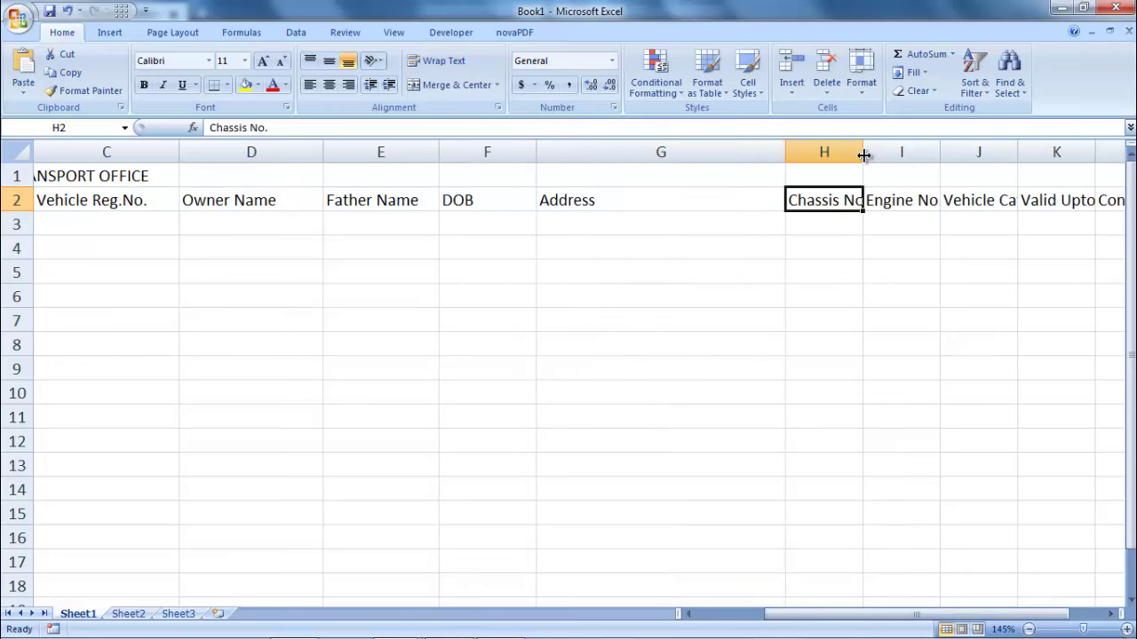
drag(862, 152, 881, 151)
drag(893, 614, 924, 615)
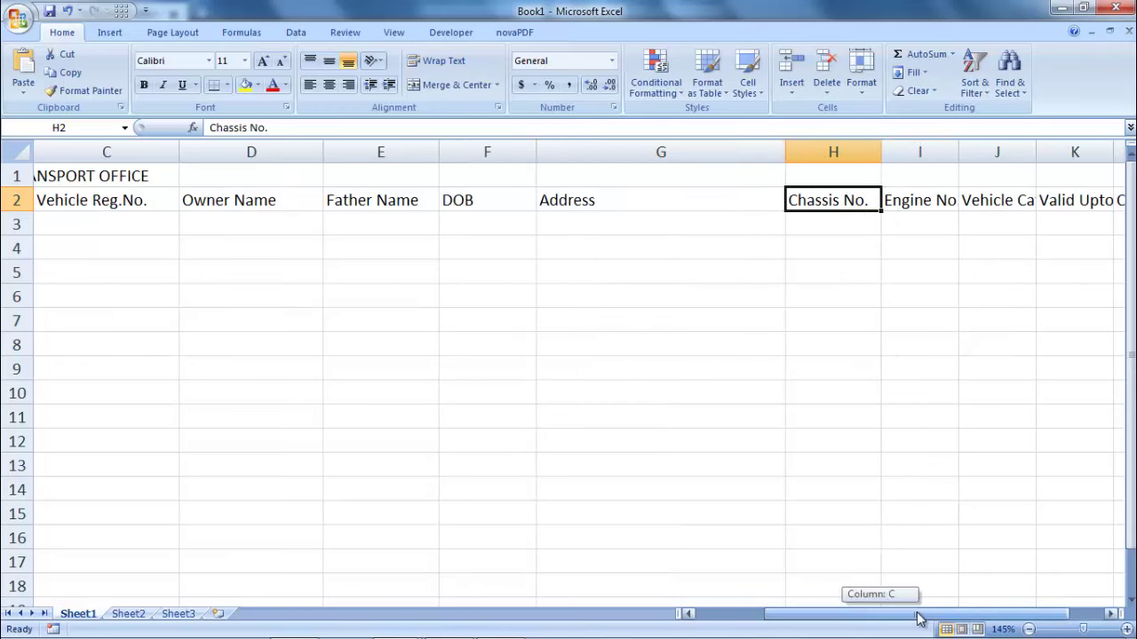
click(779, 203)
drag(812, 152, 845, 152)
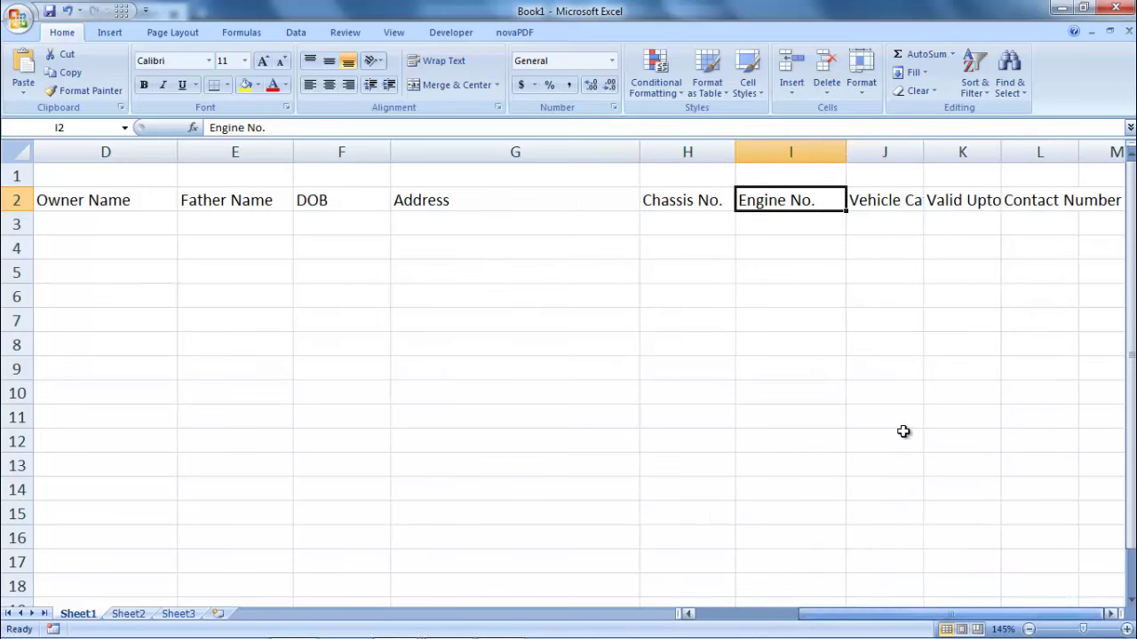
click(911, 202)
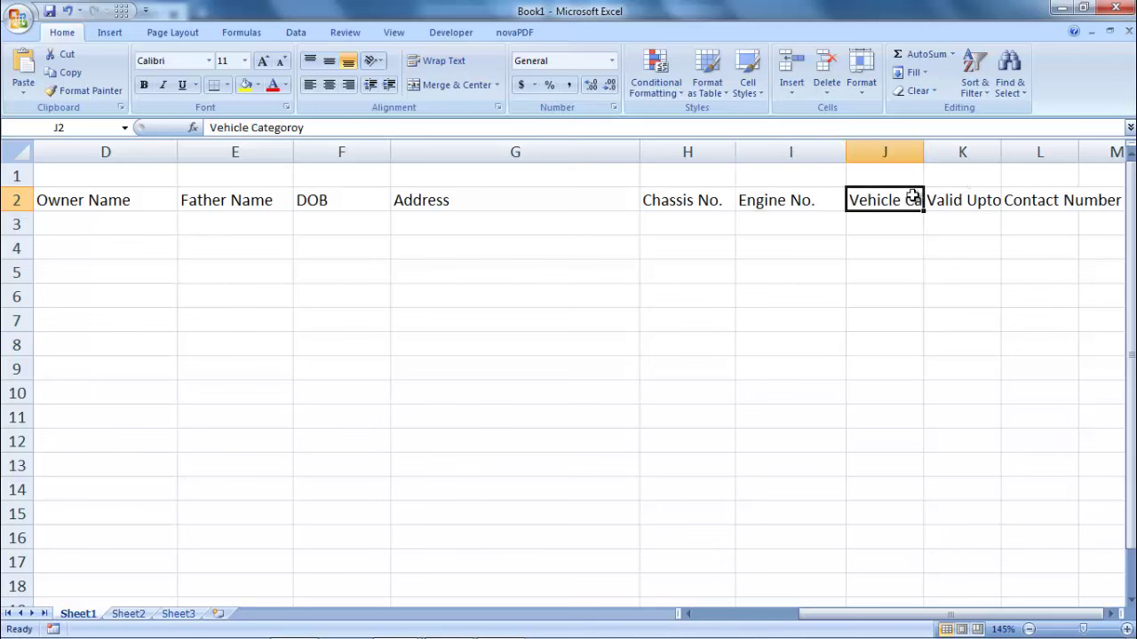
drag(924, 152, 984, 157)
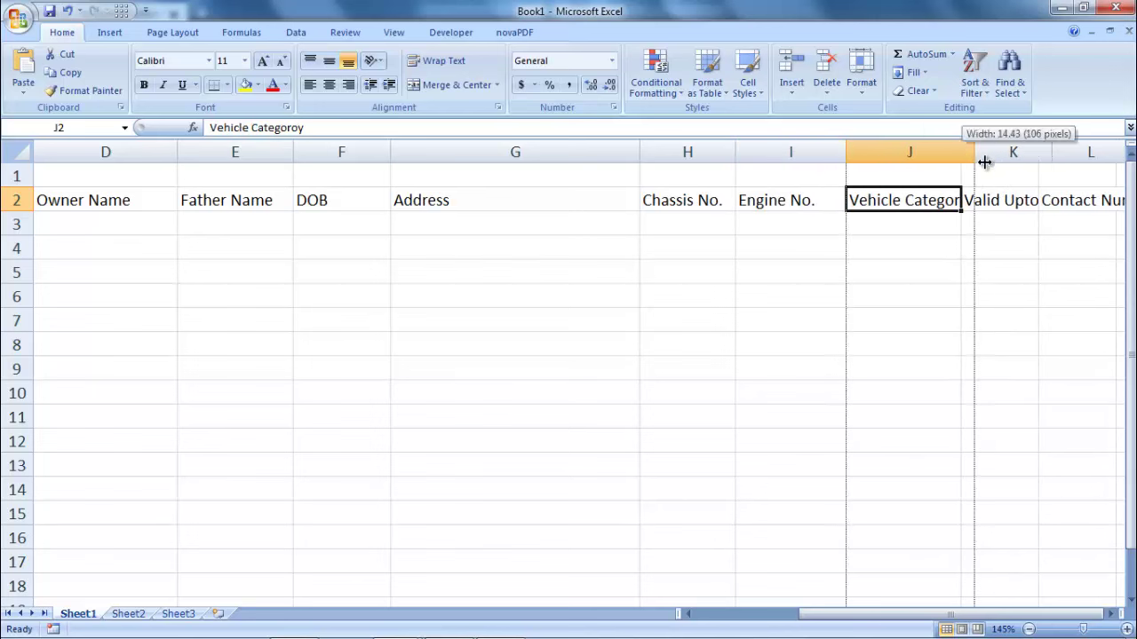
Step: Widen column K for Valid Upto and autofit columns J and L
scroll(857, 297, down, 1)
scroll(843, 312, down, 2)
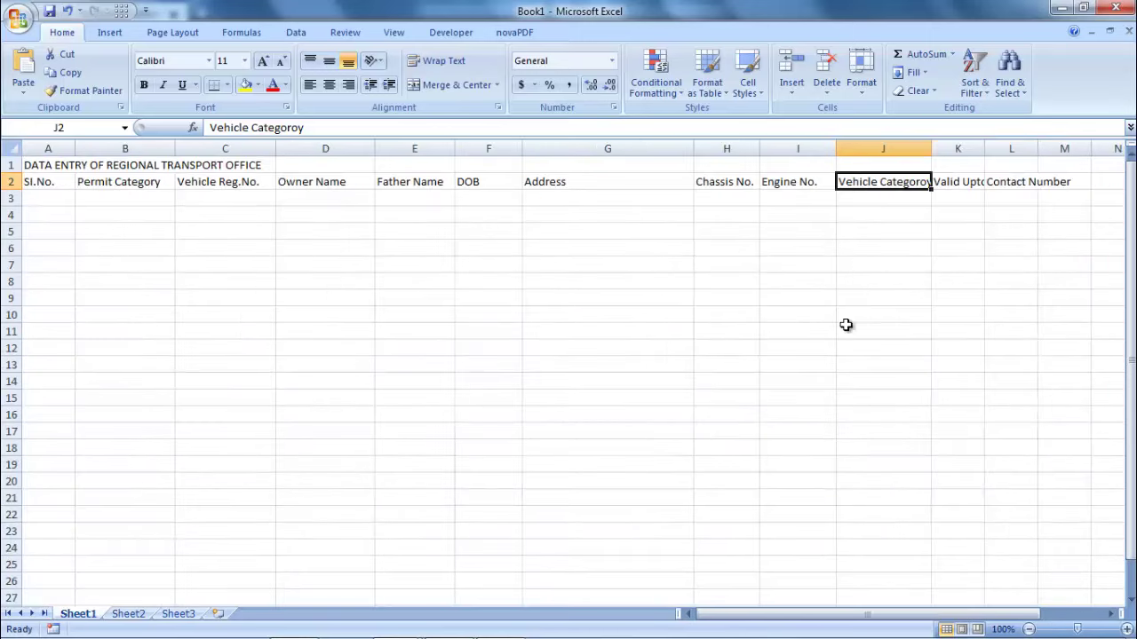
click(956, 181)
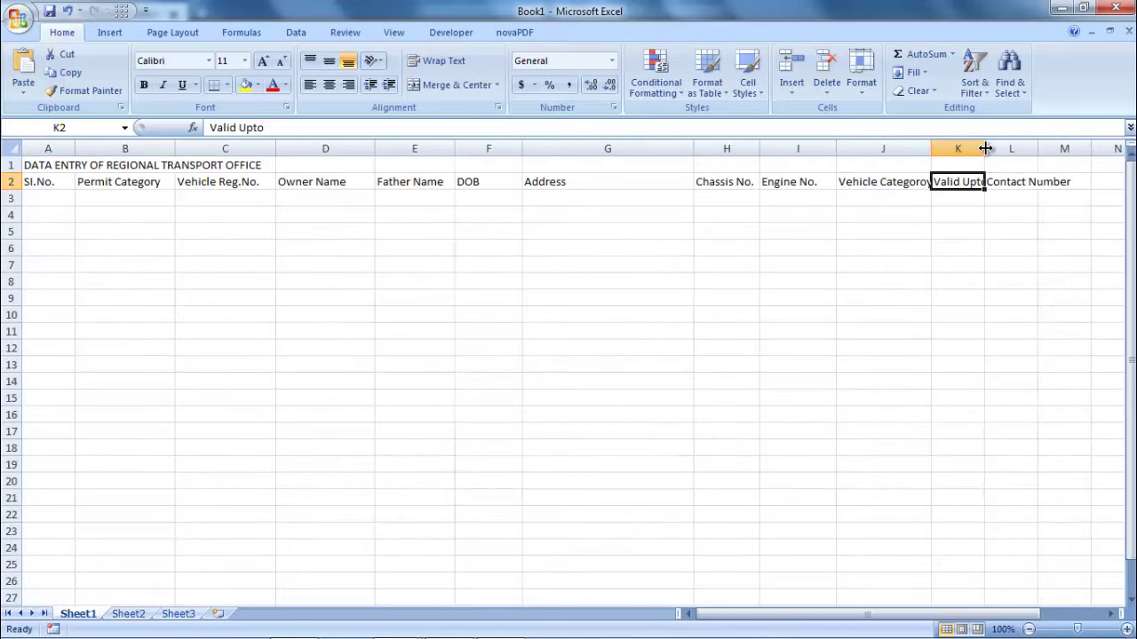
drag(984, 148, 1013, 149)
click(910, 181)
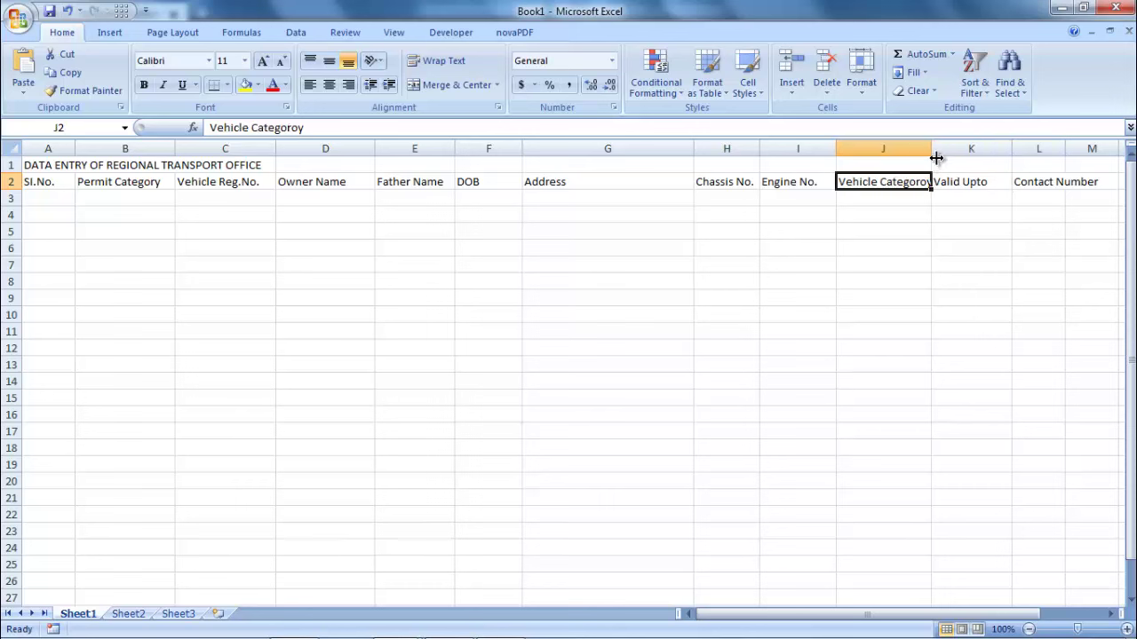
double_click(931, 149)
click(1044, 181)
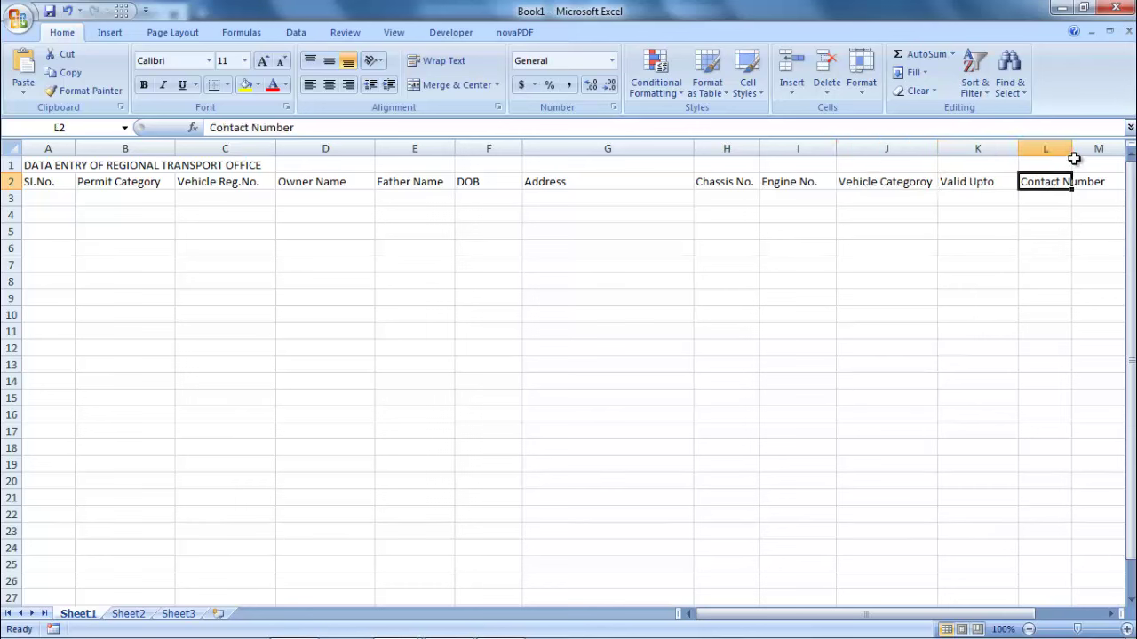
double_click(1072, 148)
click(846, 218)
click(501, 172)
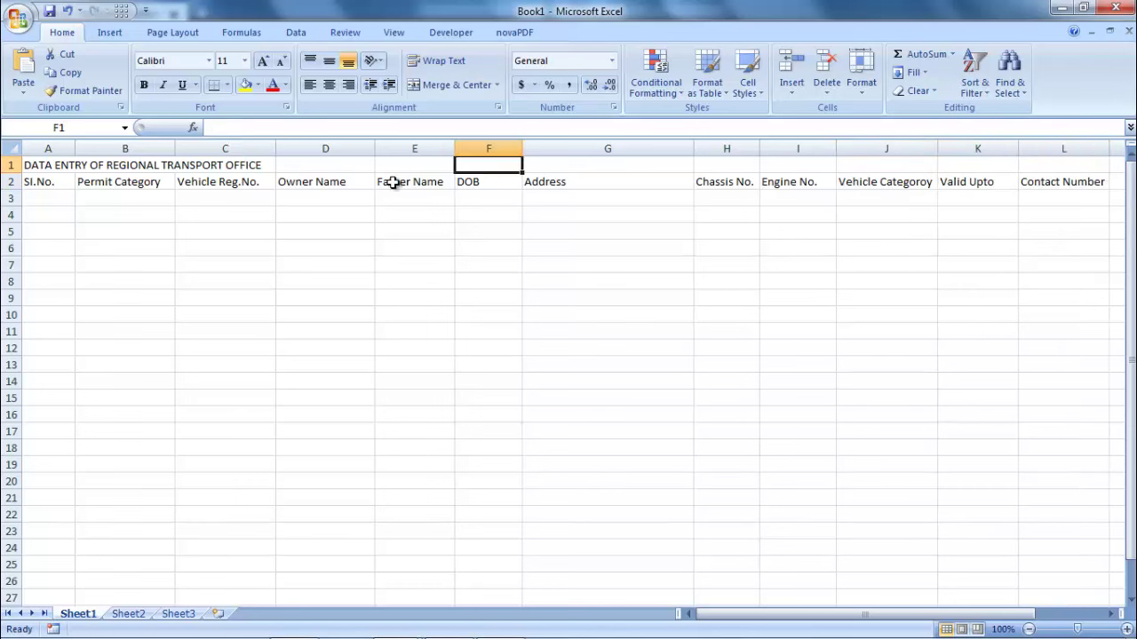
click(393, 181)
Step: Make the row 2 headings A2–L2 bold
mouse_move(45, 181)
mouse_down()
mouse_move(672, 207)
mouse_move(1035, 187)
mouse_up()
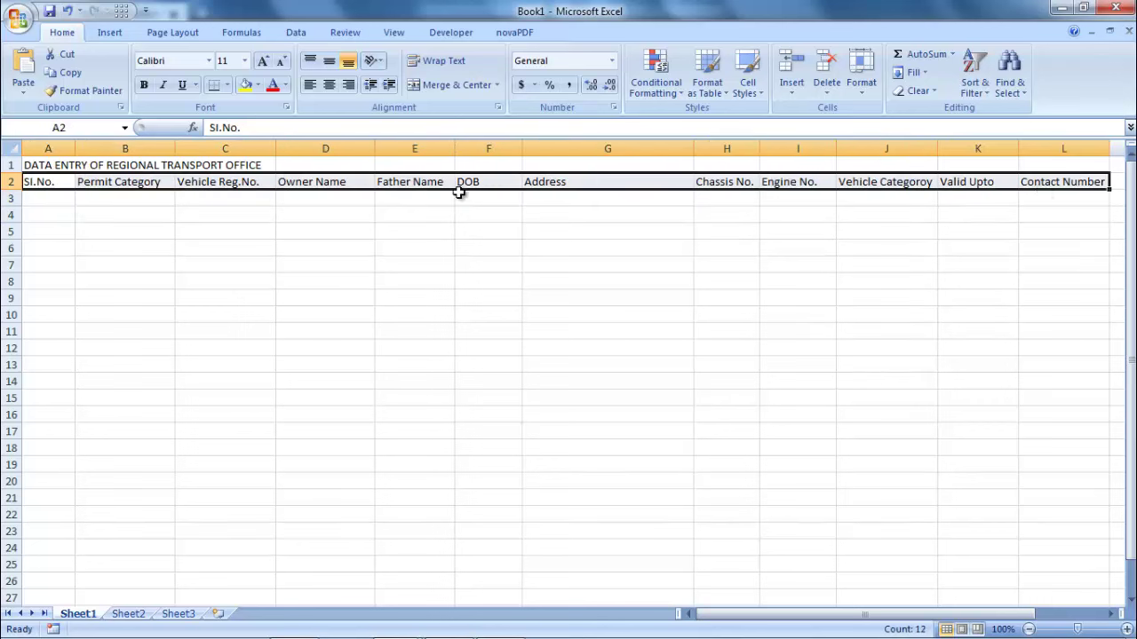
key(ctrl+b)
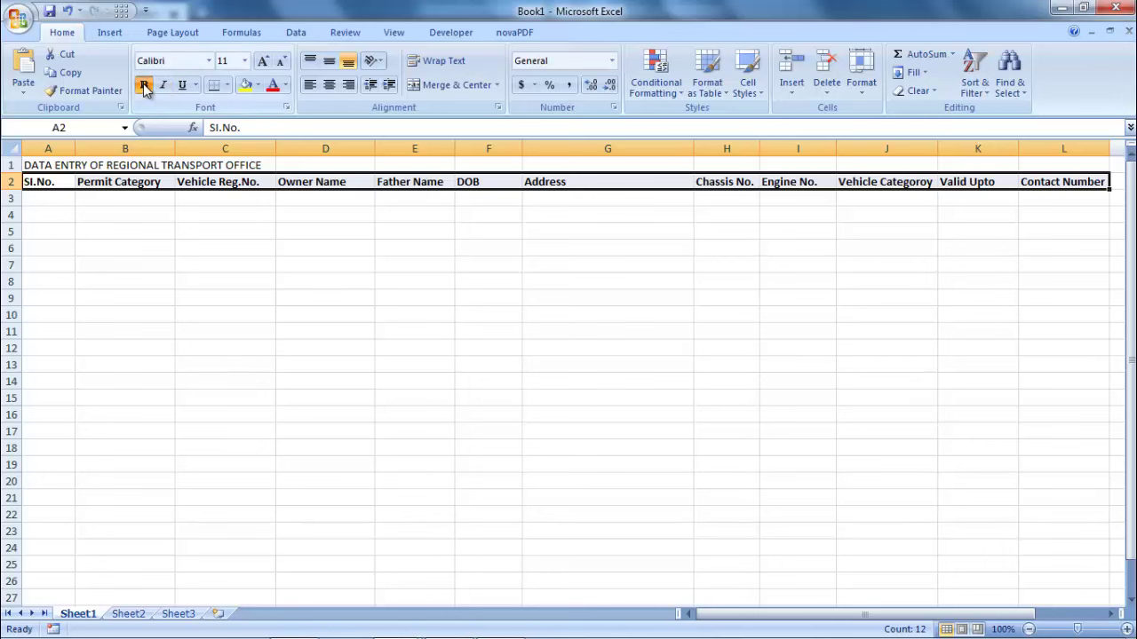
click(262, 232)
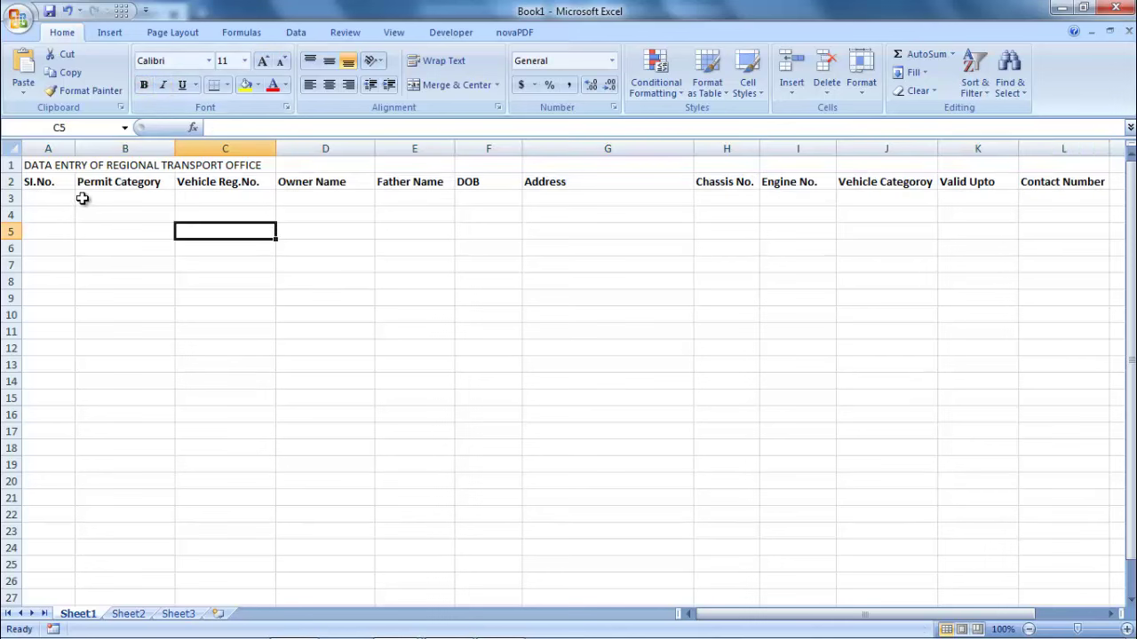
Step: Enter 1 and 2 in A3:A4 and fill the series down to 15 in A17
click(45, 197)
click(49, 229)
click(58, 200)
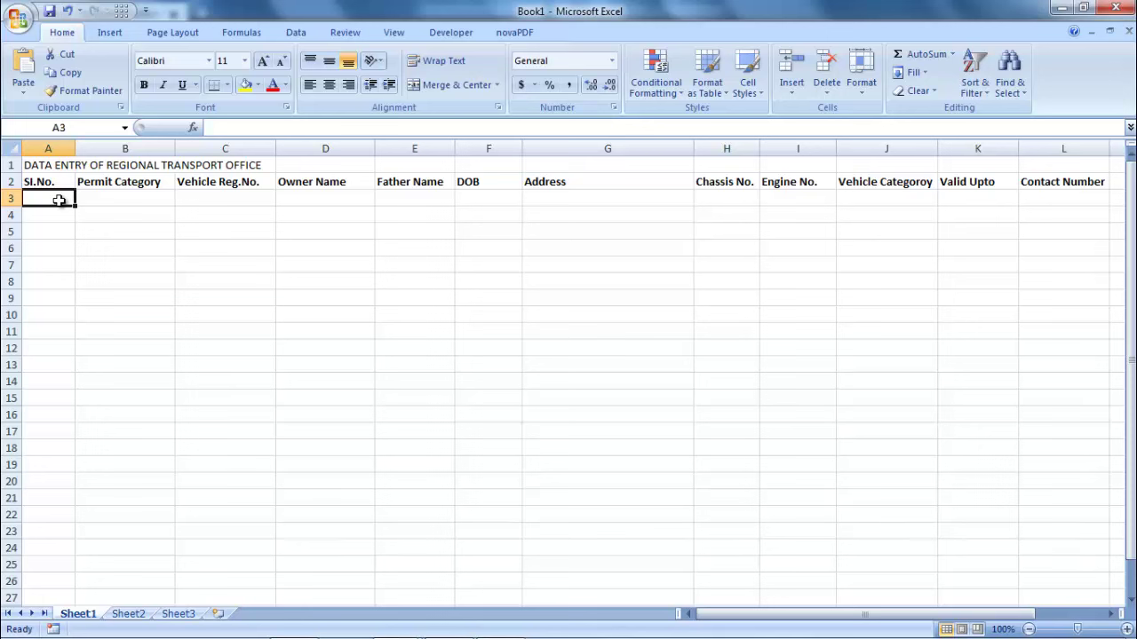
text(1)
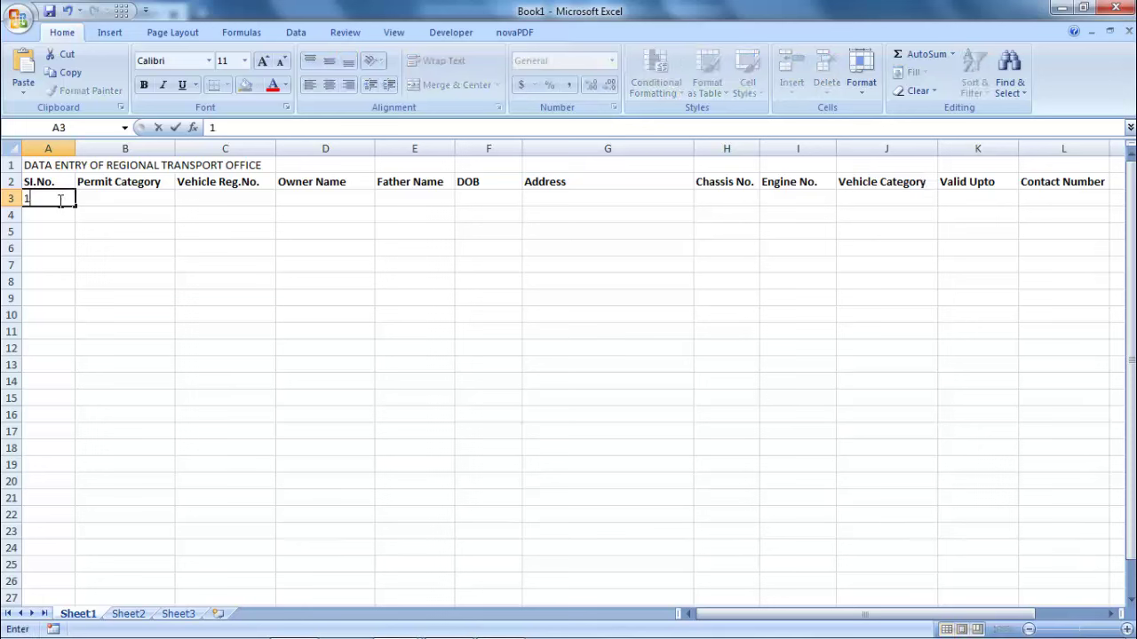
key(Return)
text(2)
key(Return)
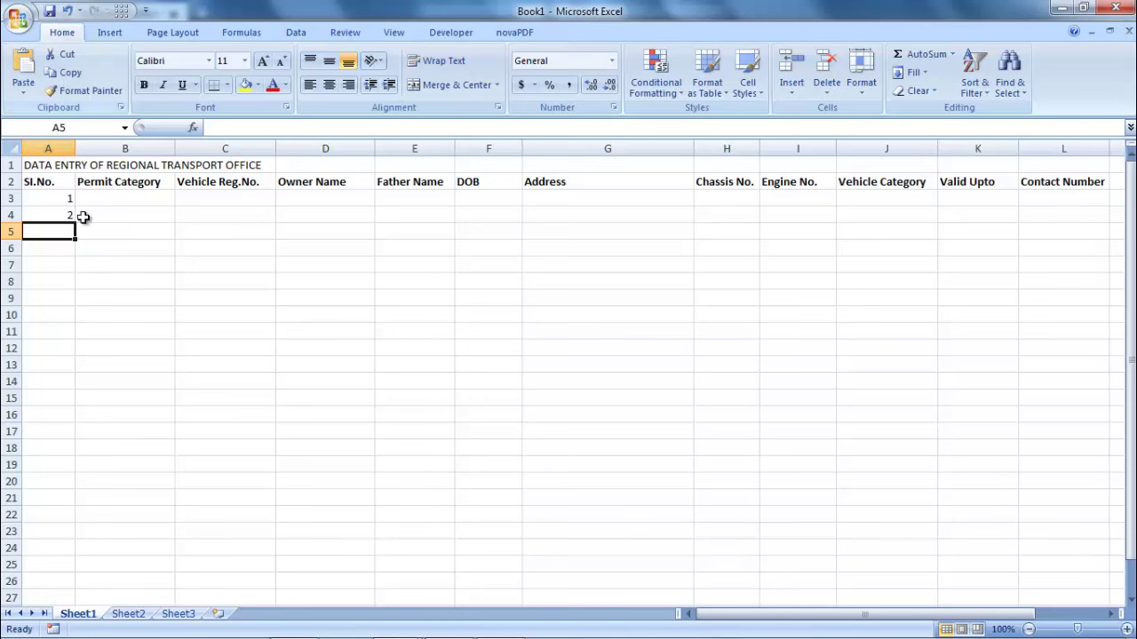
mouse_move(58, 199)
mouse_down()
mouse_move(72, 237)
mouse_move(78, 225)
mouse_move(72, 428)
mouse_up()
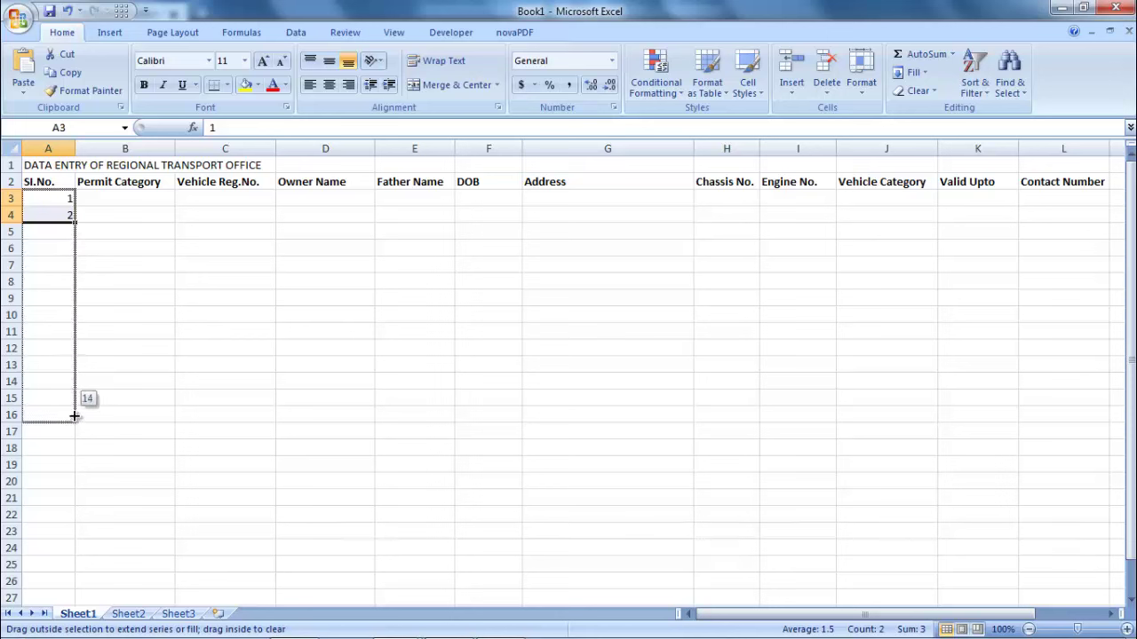
drag(73, 428, 74, 431)
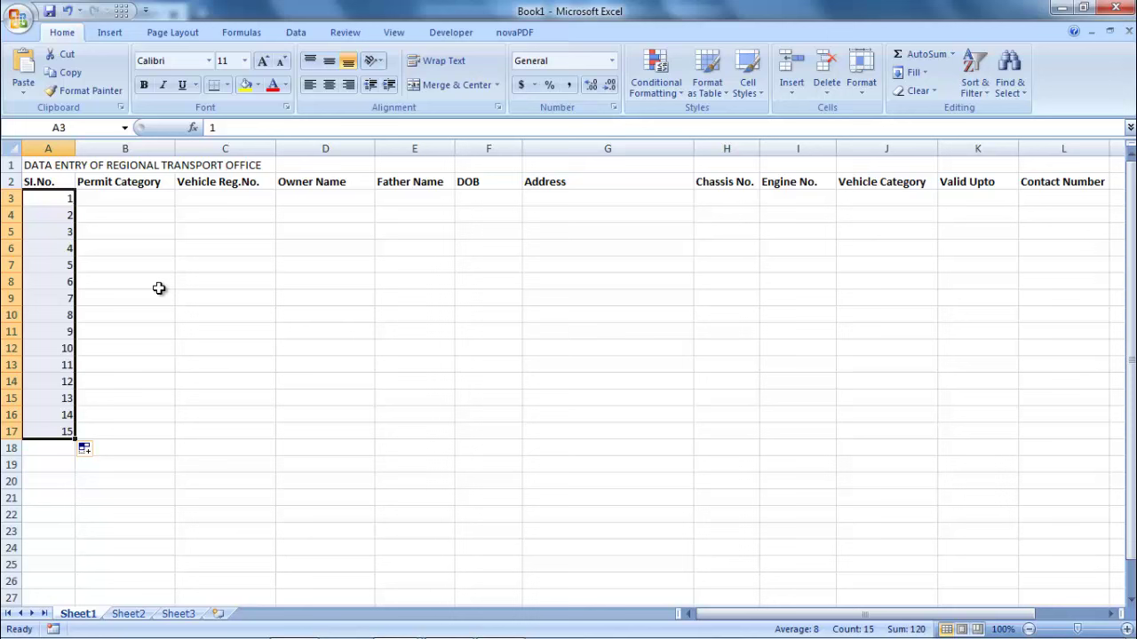
click(87, 401)
click(137, 205)
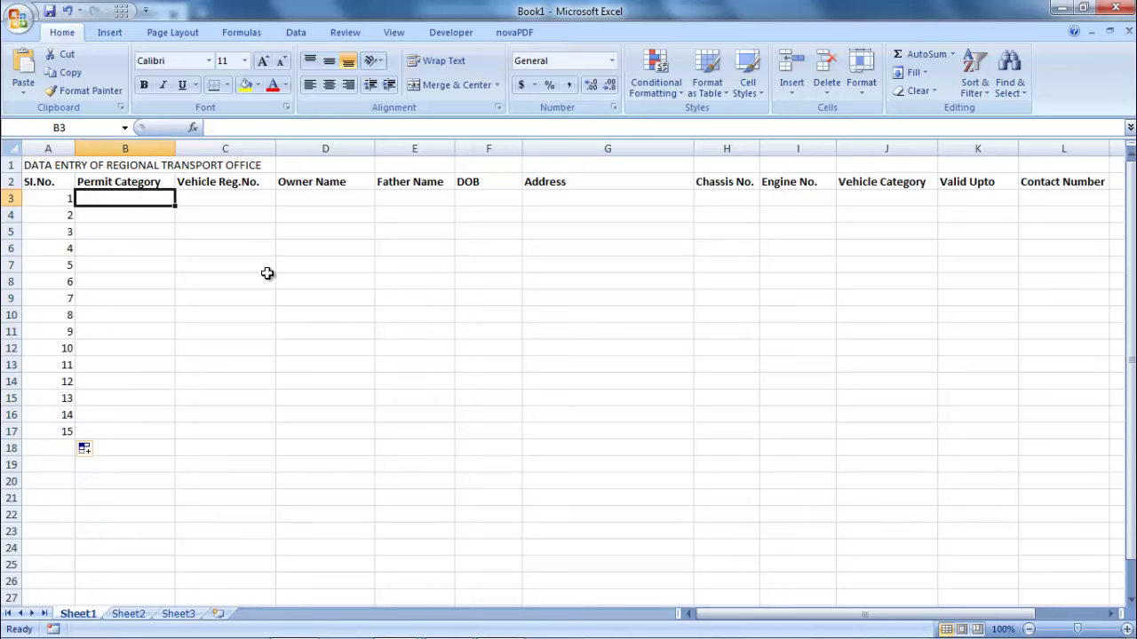
text(F)
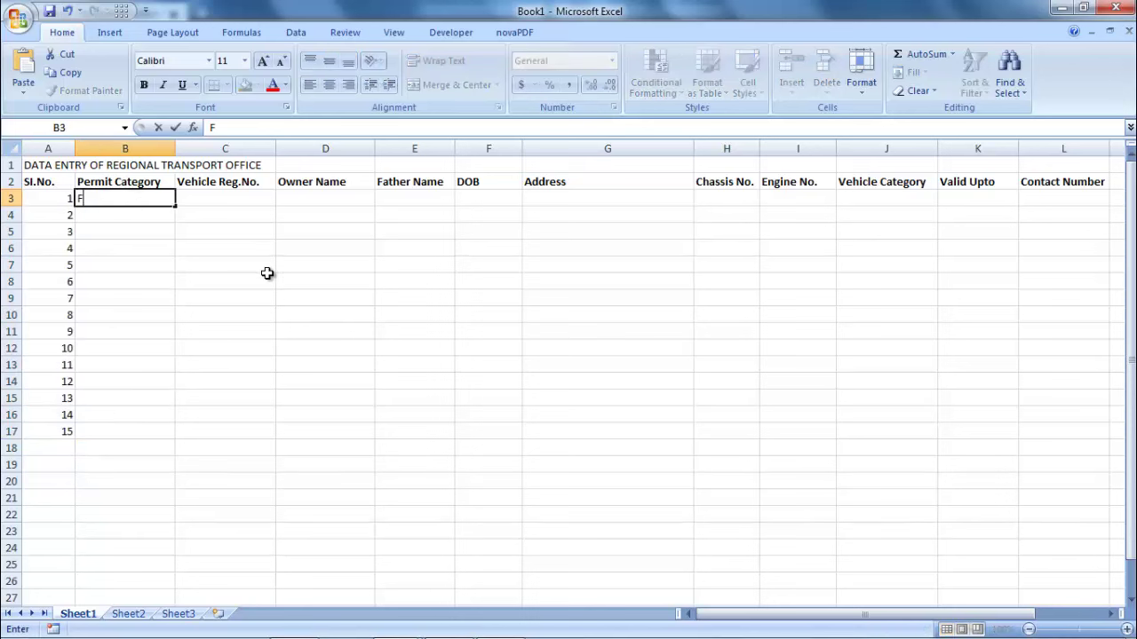
text(re)
text(sh Pe)
text(rmit)
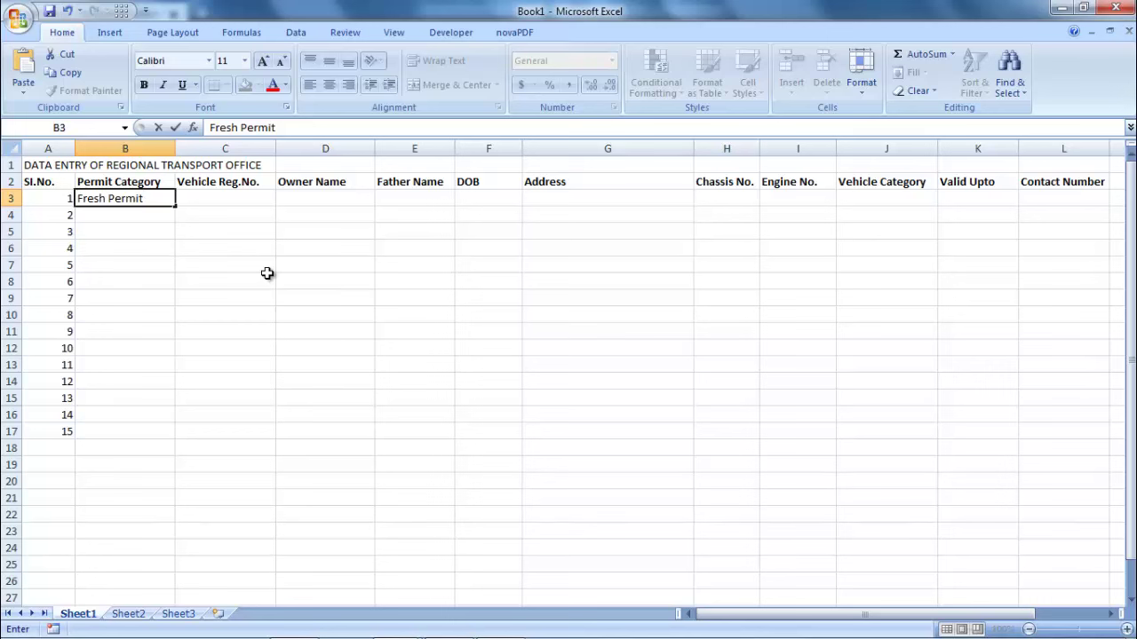
key(Tab)
text(TN7)
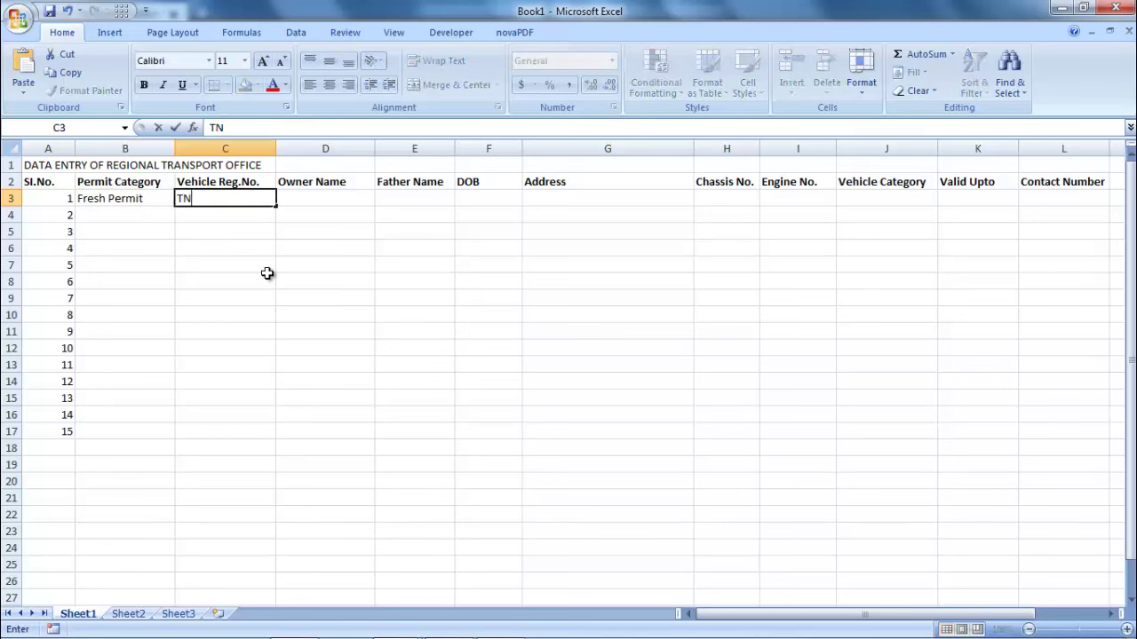
text(5C)
text(4545)
key(Tab)
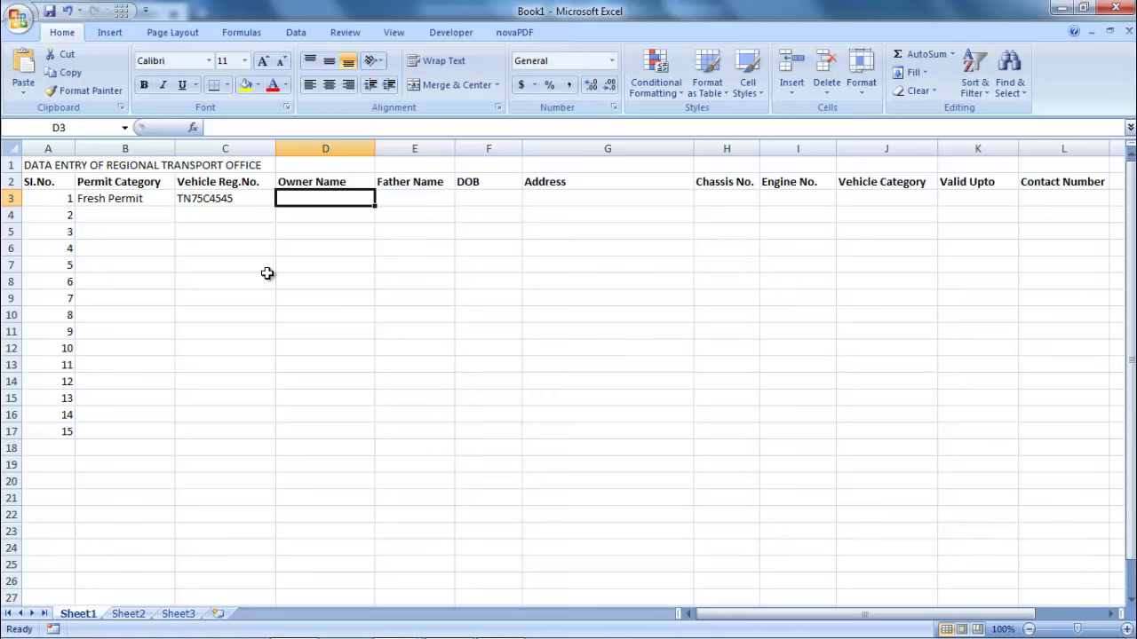
text(N)
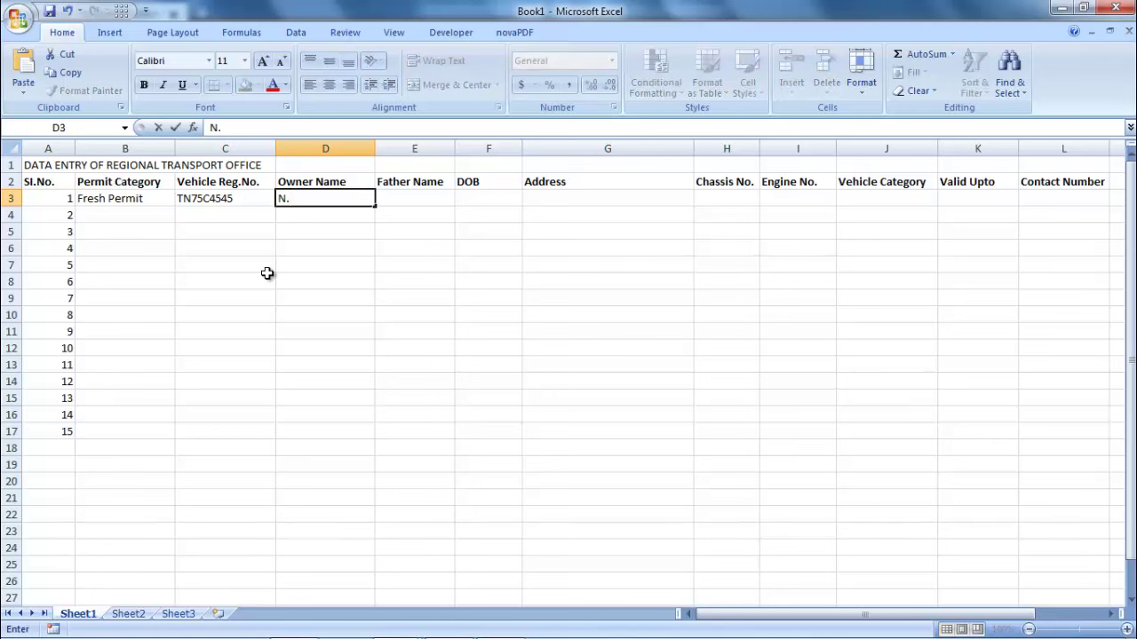
key(BackSpace)
key(BackSpace)
text(K)
key(BackSpace)
text(Kumar)
key(Tab)
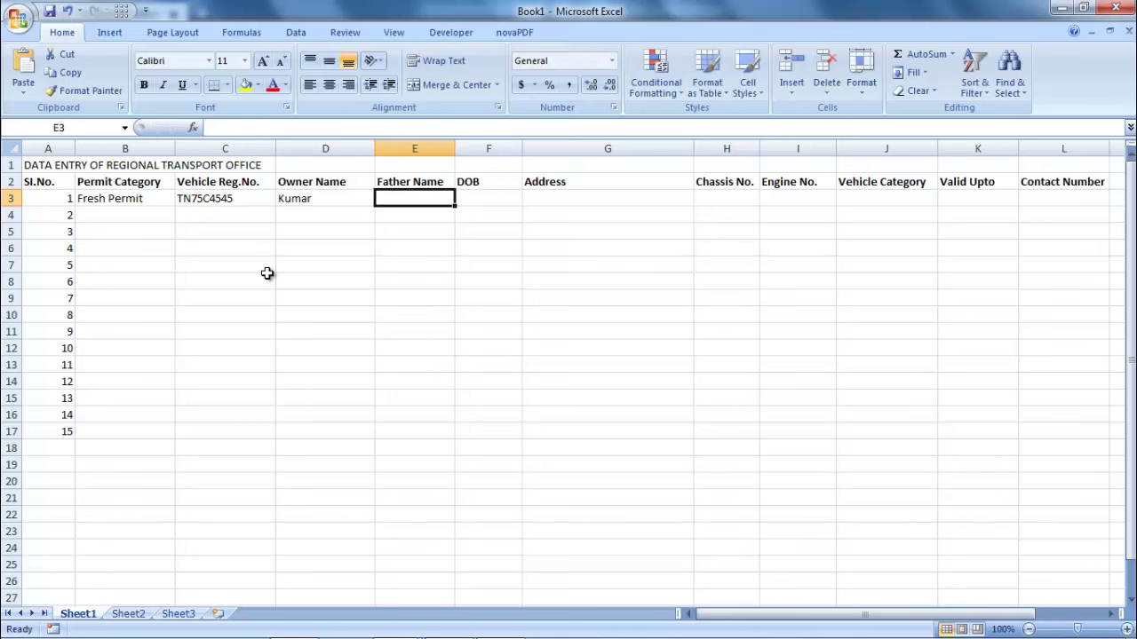
Step: Add the father's name, DOB 02/05/1990 and the address in E3–G3
text(Ramesh)
click(503, 197)
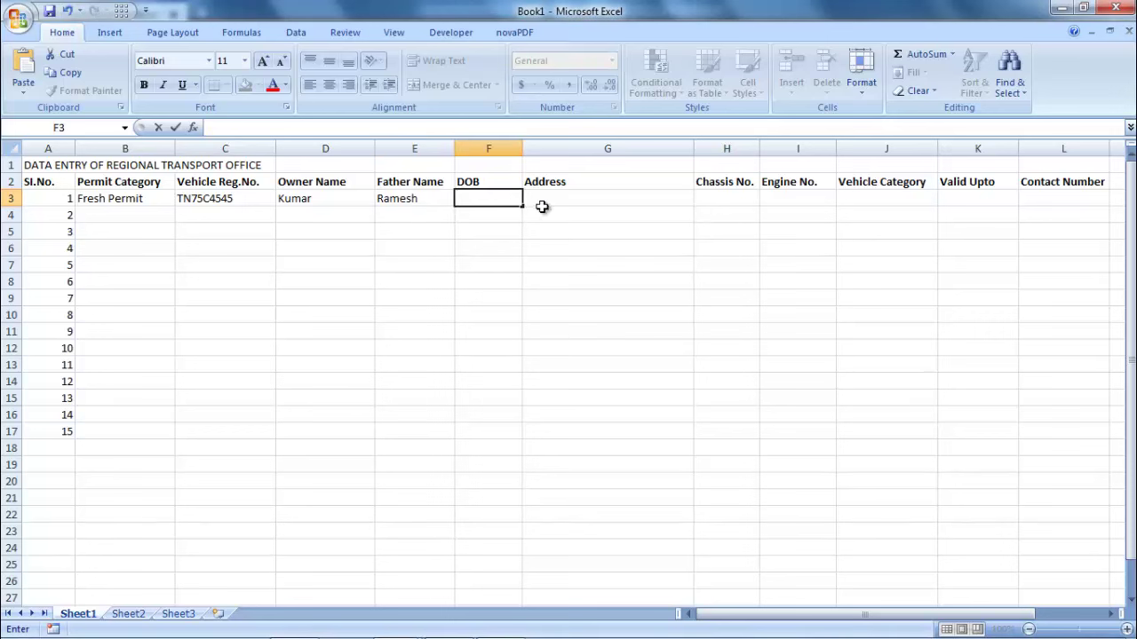
text(02/)
text(05/)
text(1990)
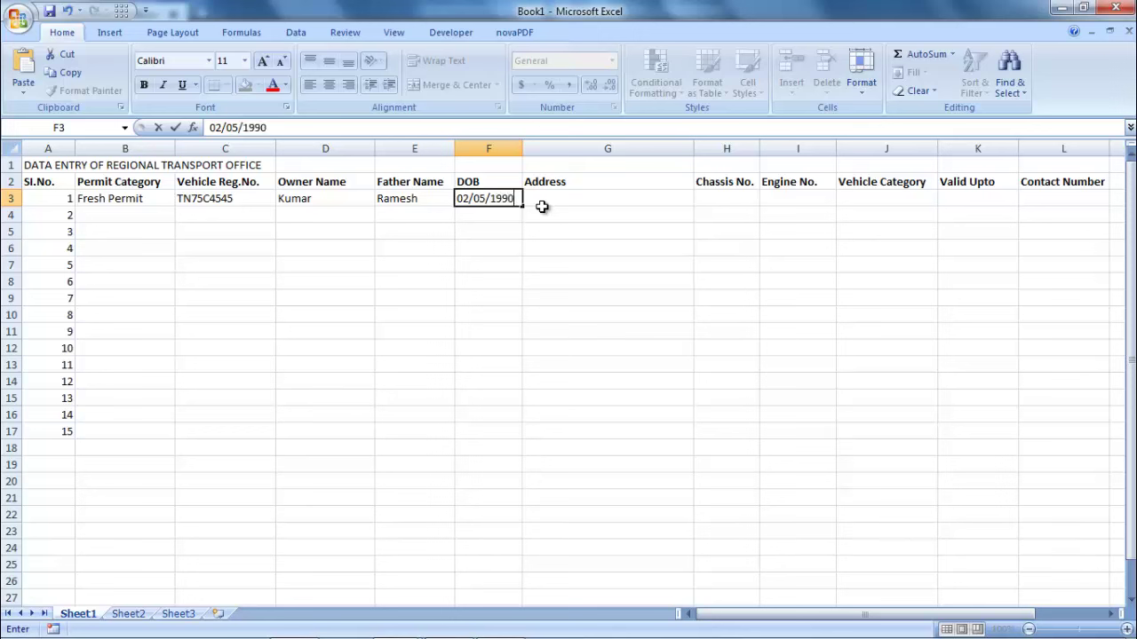
click(543, 208)
text(M)
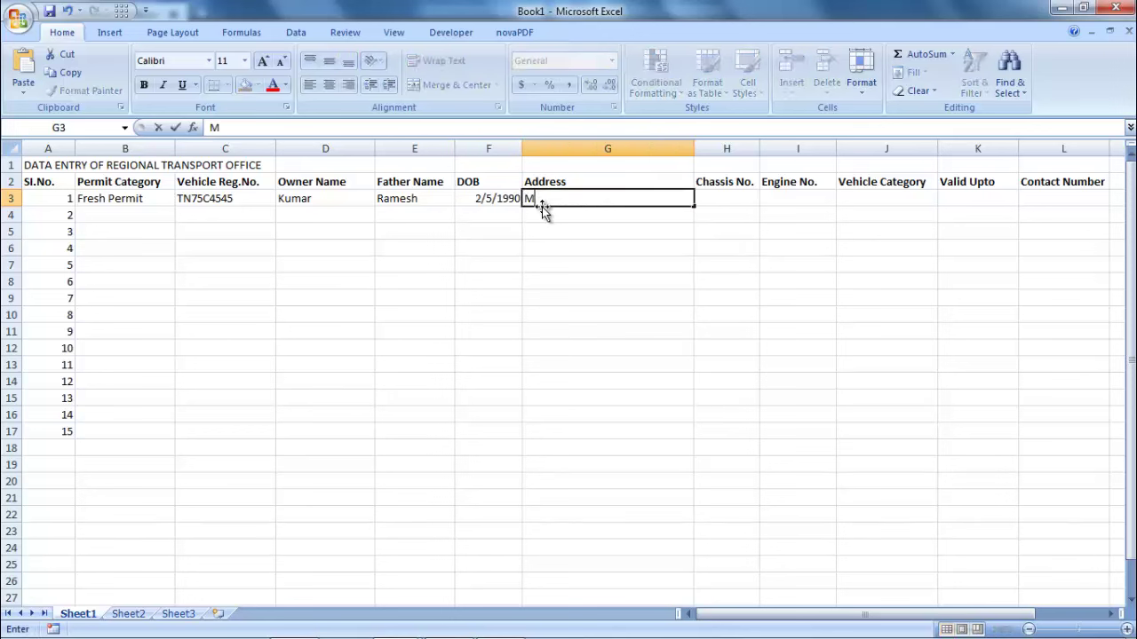
text(GR NAGA)
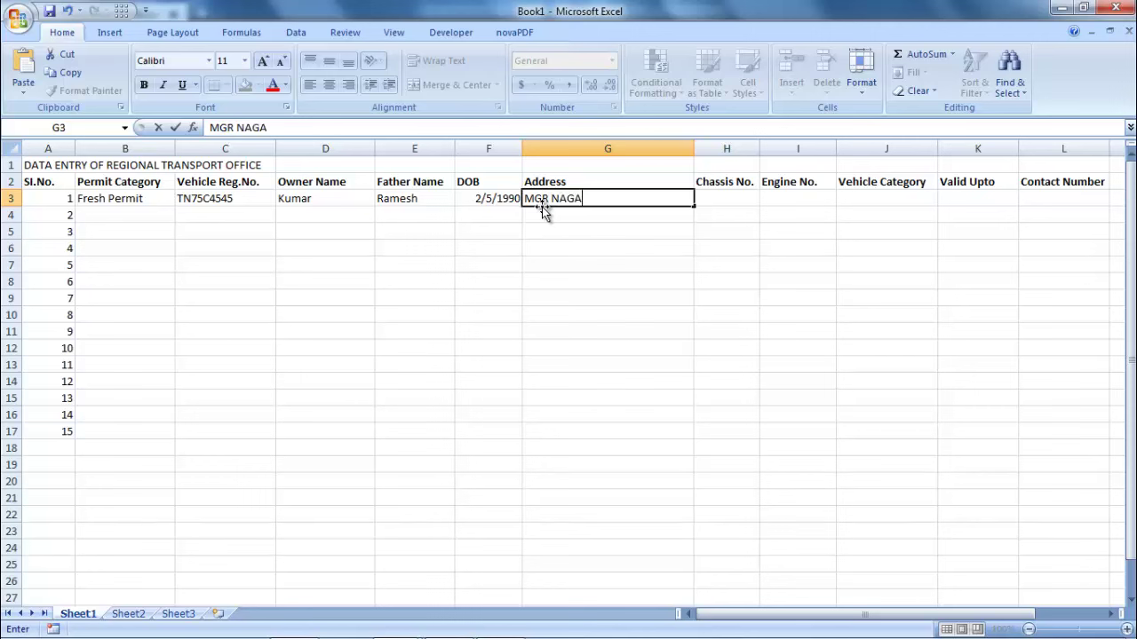
text(R)
key(BackSpace)
key(BackSpace)
key(BackSpace)
key(BackSpace)
text(agar, C)
text(hennai)
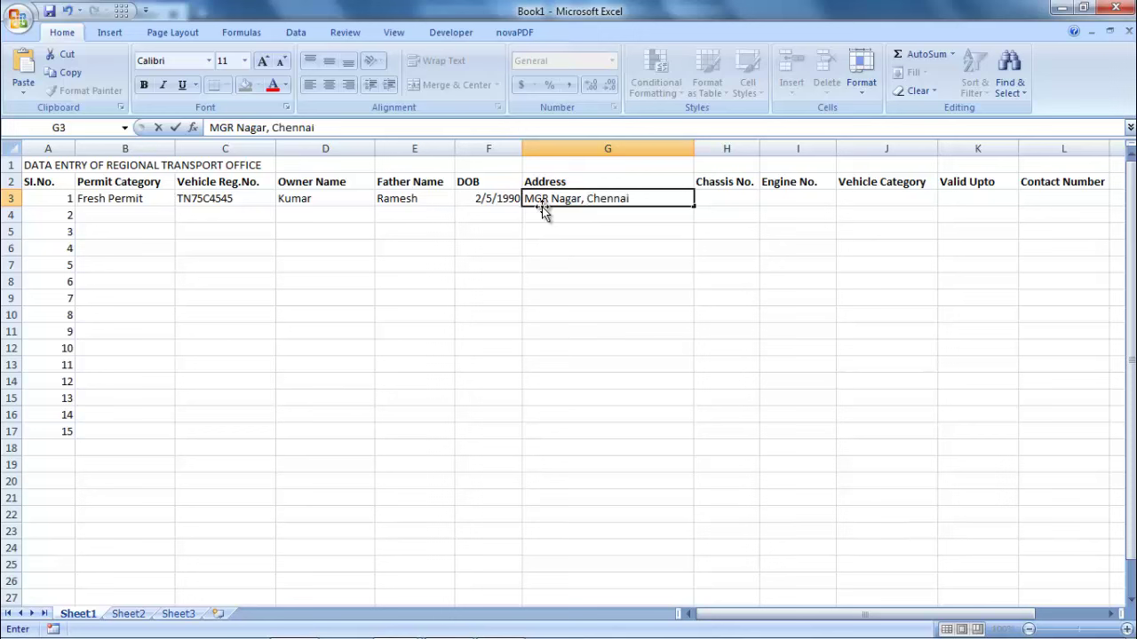
key(Tab)
Step: Enter chassis DFE896558, engine ENG87546 and category Two Wheeler in H3–J3
text(d)
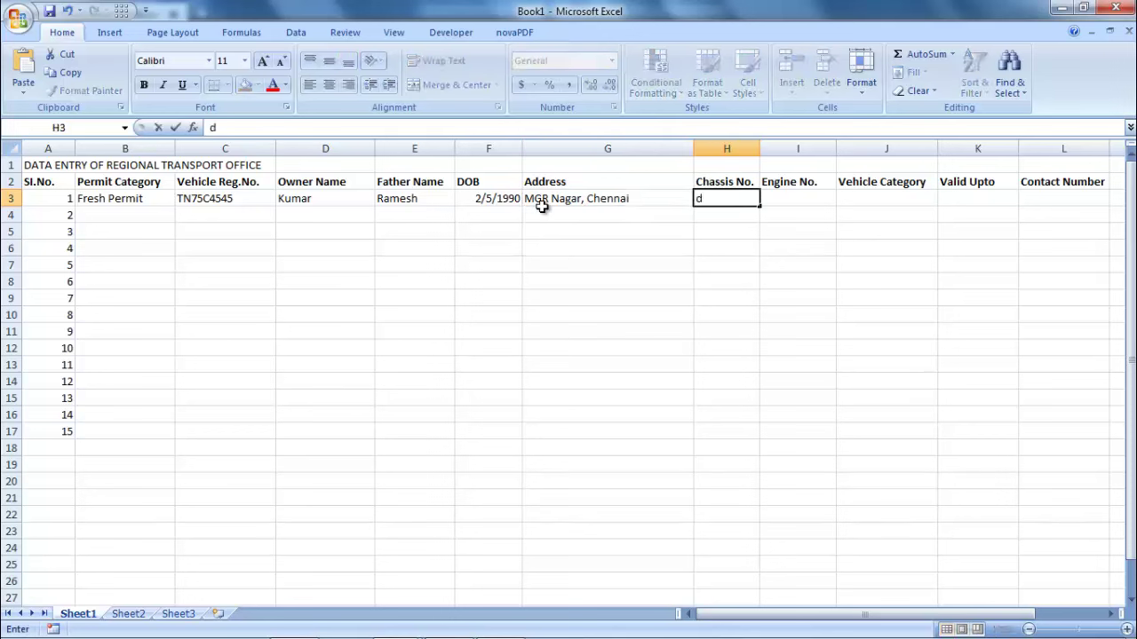
key(BackSpace)
text(DFE)
text(896558)
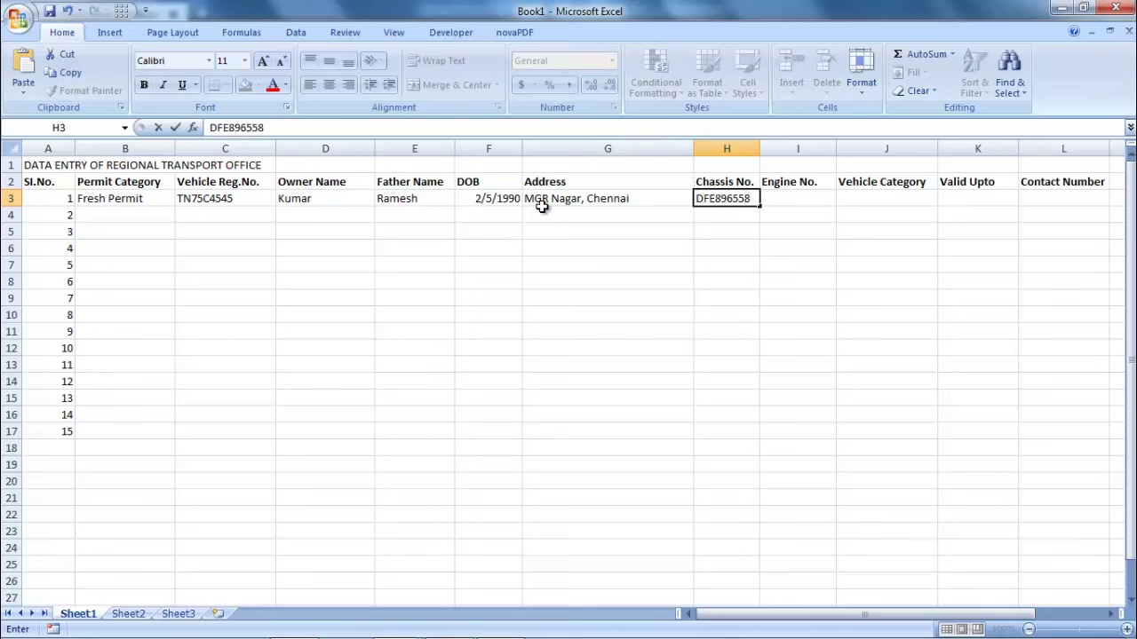
key(Tab)
text(E)
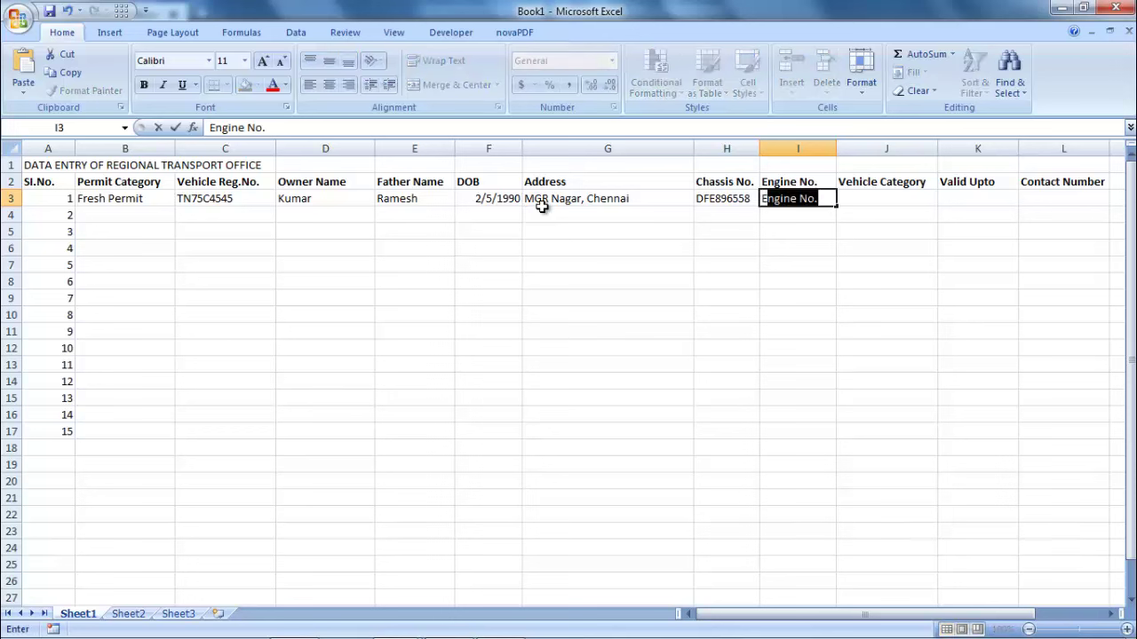
text(N)
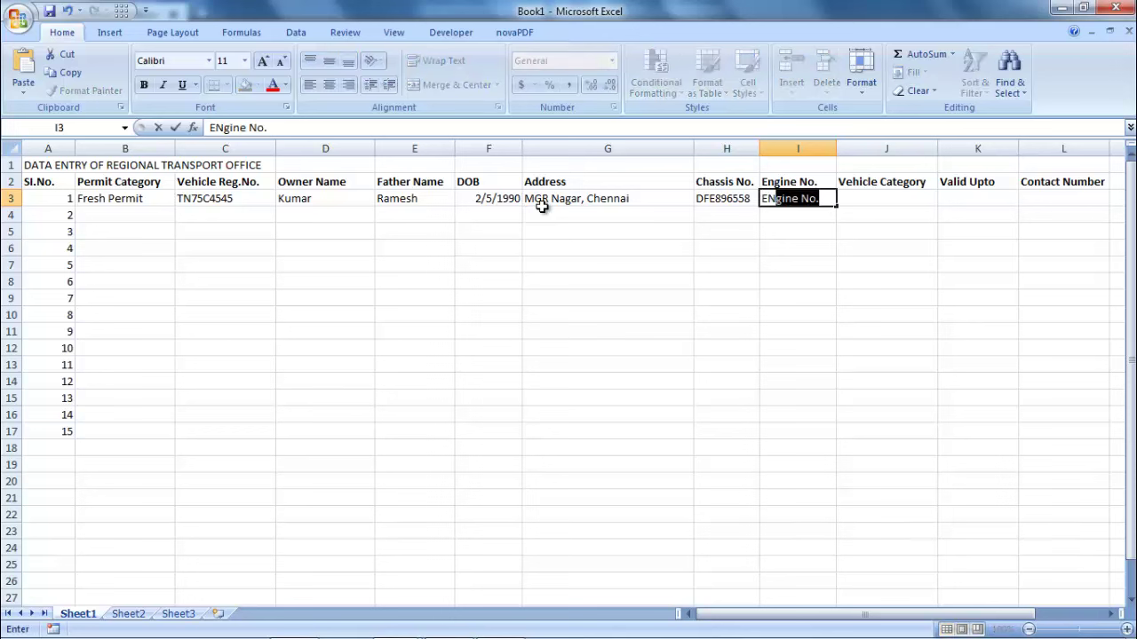
text(G8754)
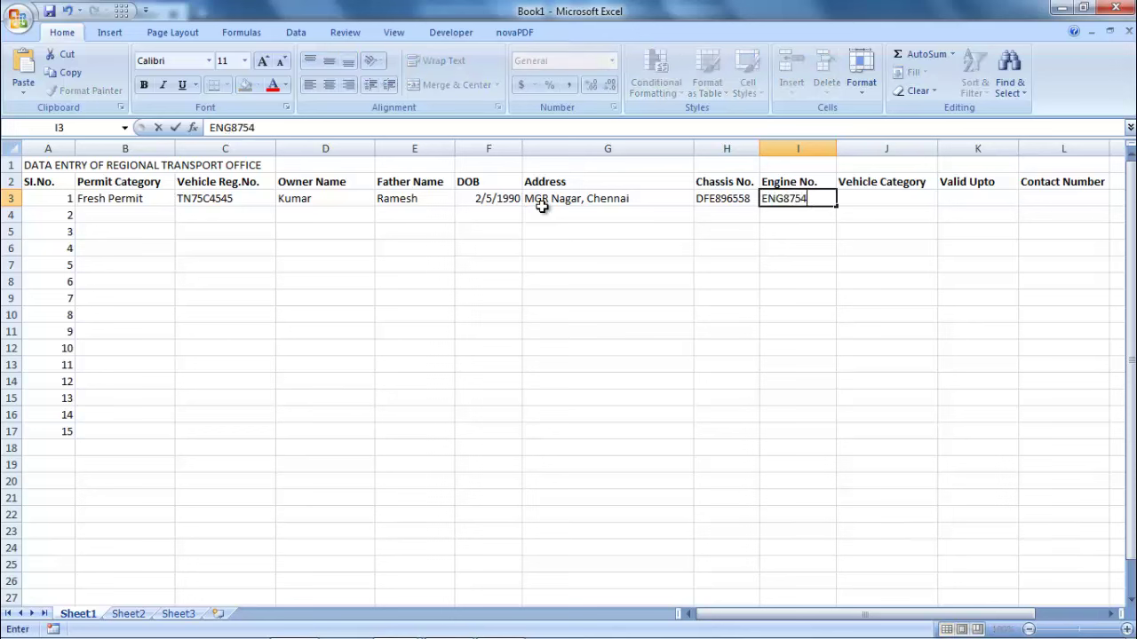
text(6)
key(Tab)
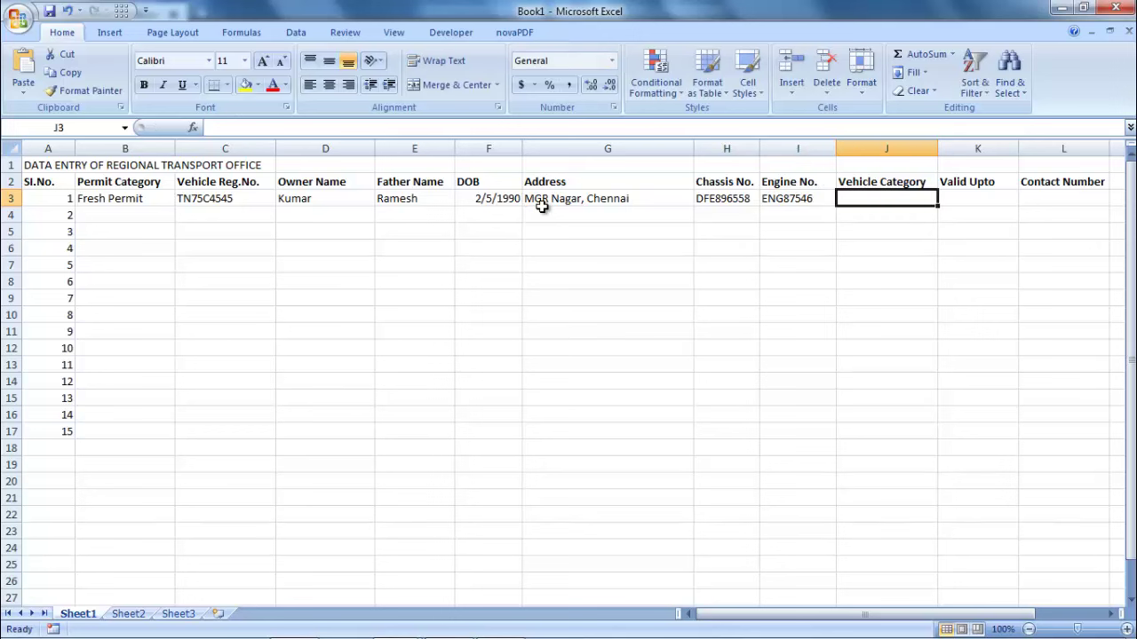
text(T)
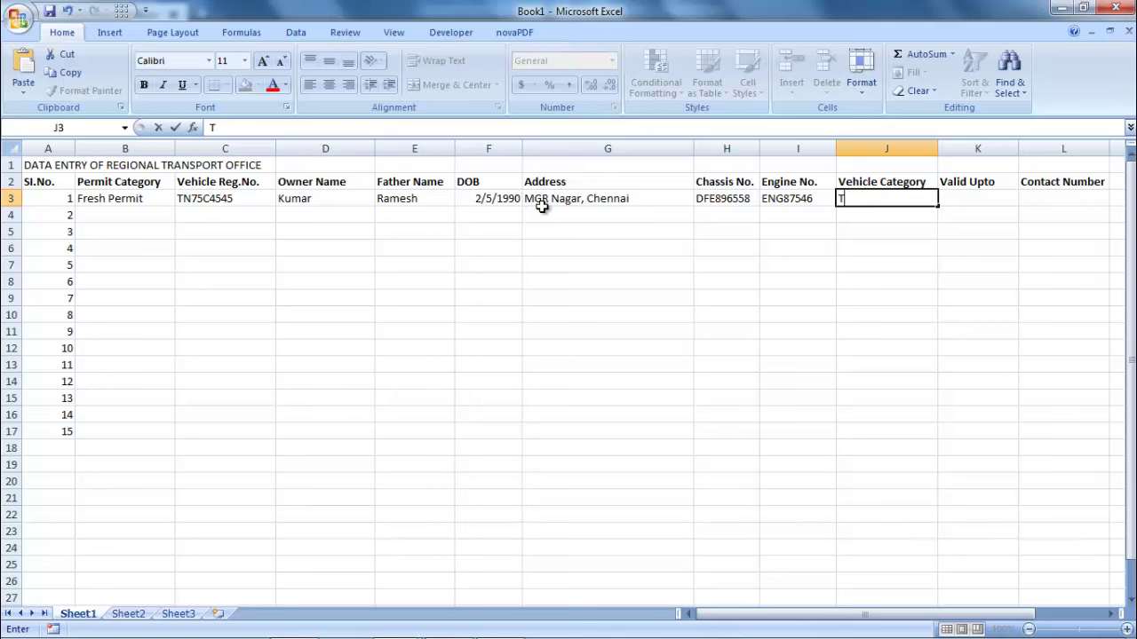
text(wh)
key(BackSpace)
text(O)
text(Whee)
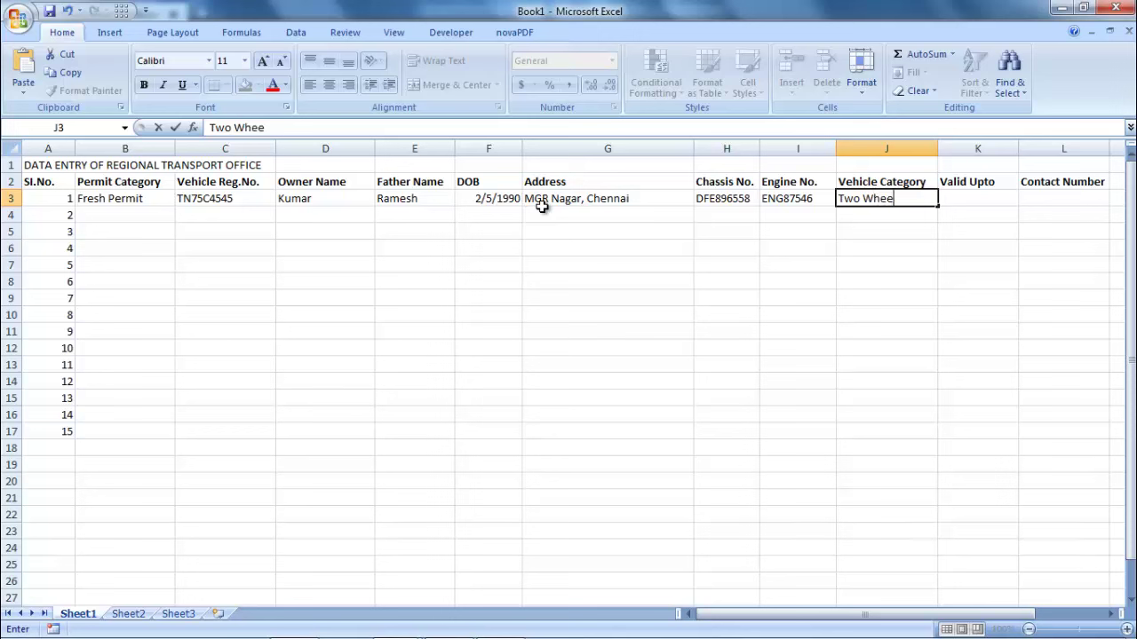
text(ler)
click(962, 202)
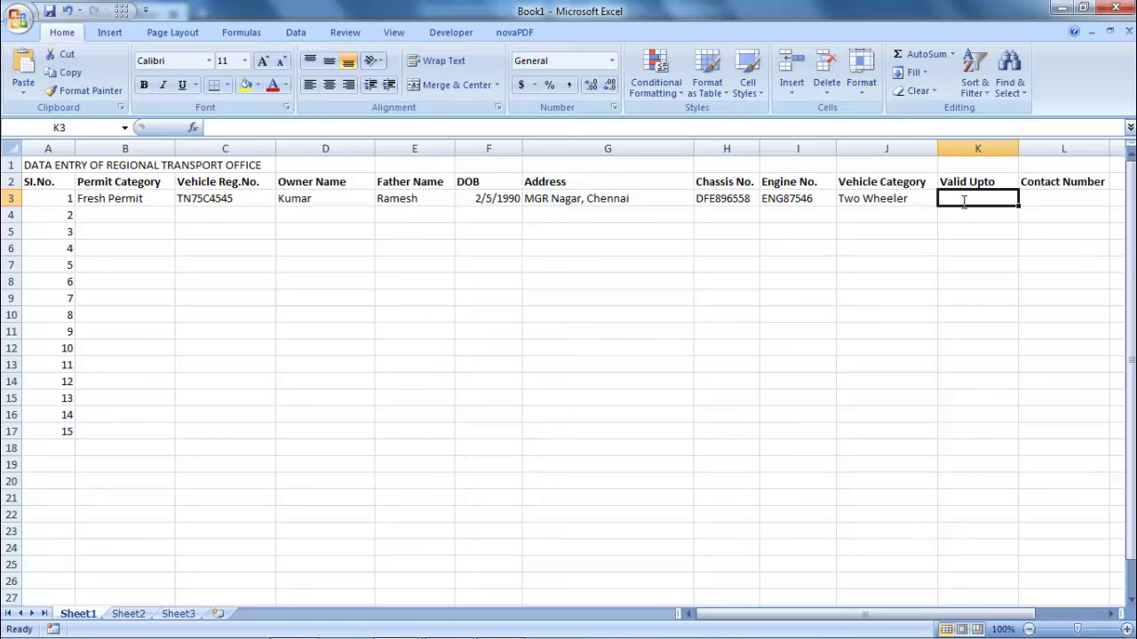
Step: Enter validity date 02/04/2045 in K3 and the contact number in L3
text(02/04/)
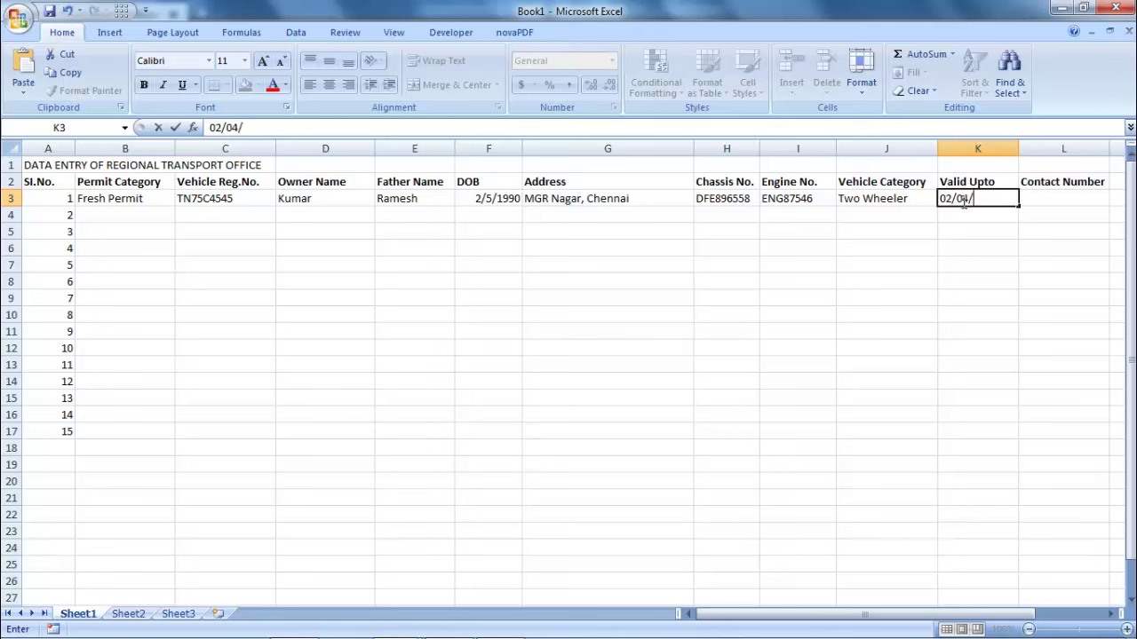
text(2045)
key(Tab)
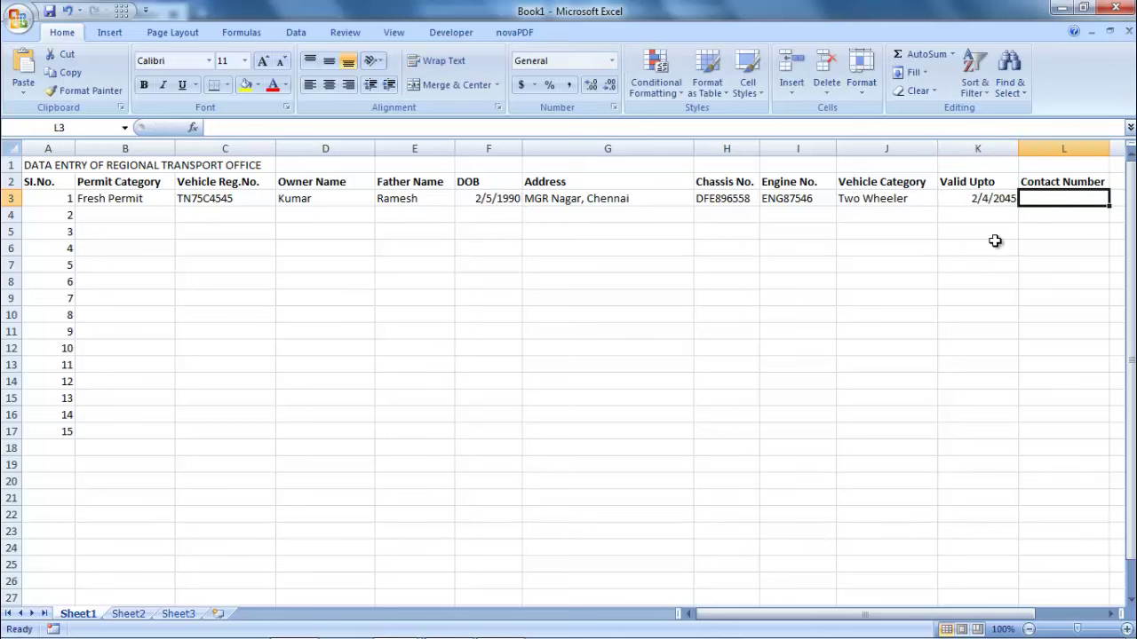
text(9999999)
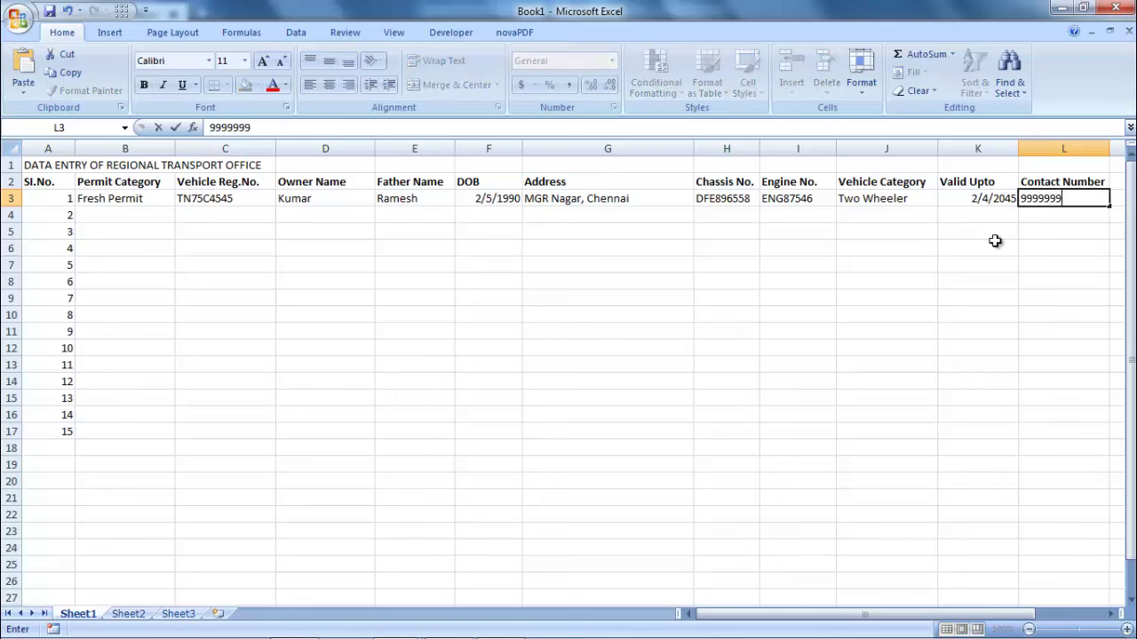
text(00)
key(Return)
key(Left)
key(Left)
key(Left)
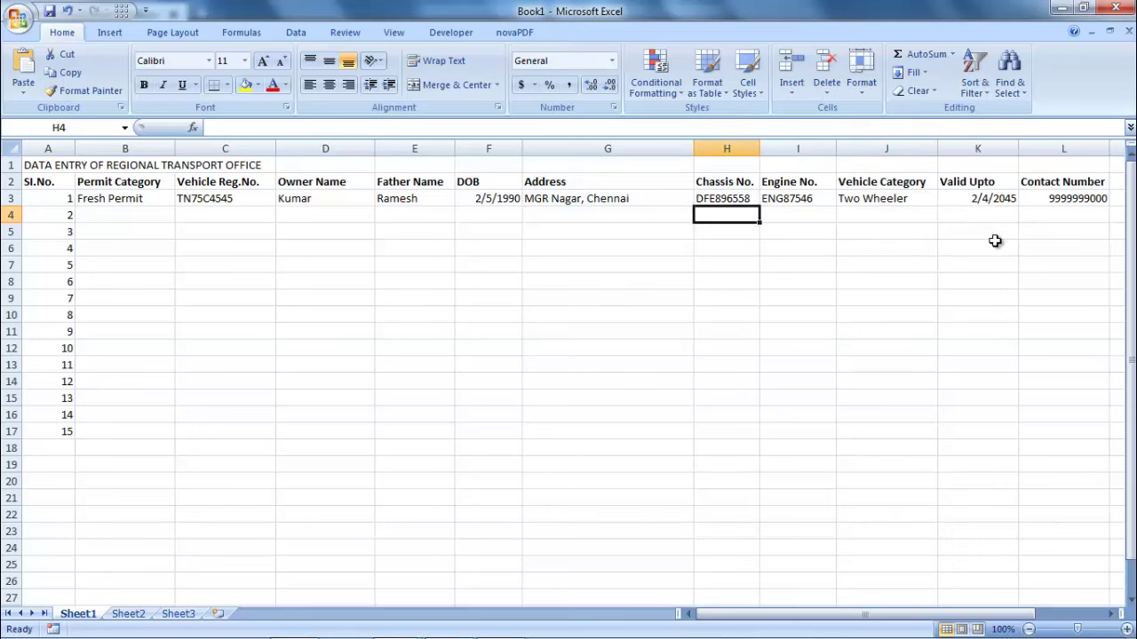
key(Left)
key(Left)
key(Left)
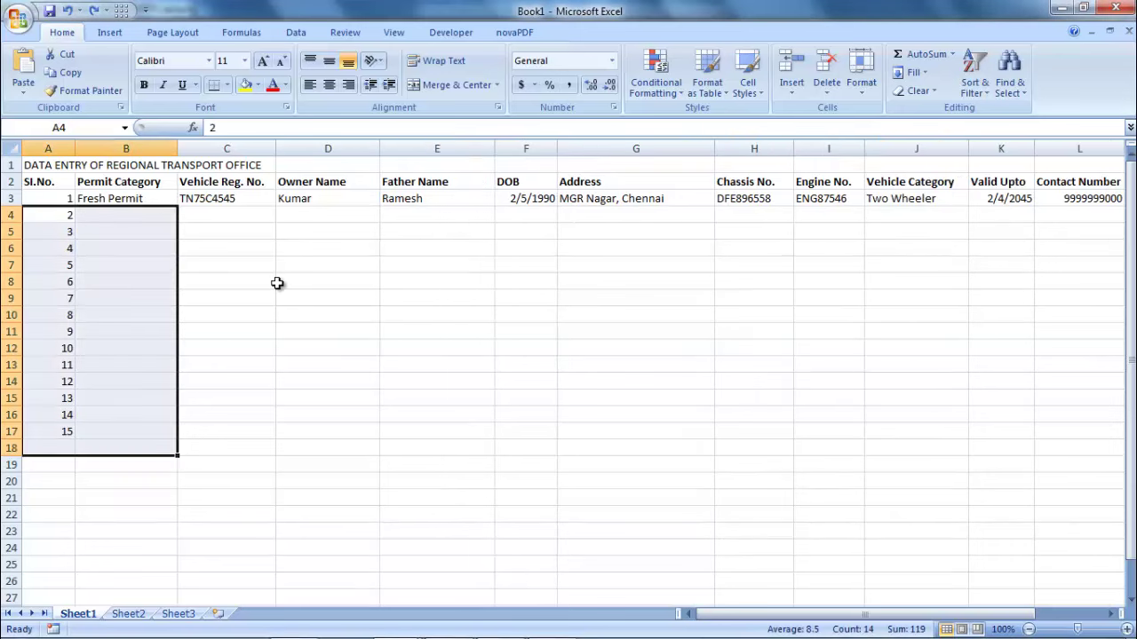
Step: Delete serial numbers 2–15 from A4:A17, then select the header row A2:L2
click(165, 267)
click(238, 266)
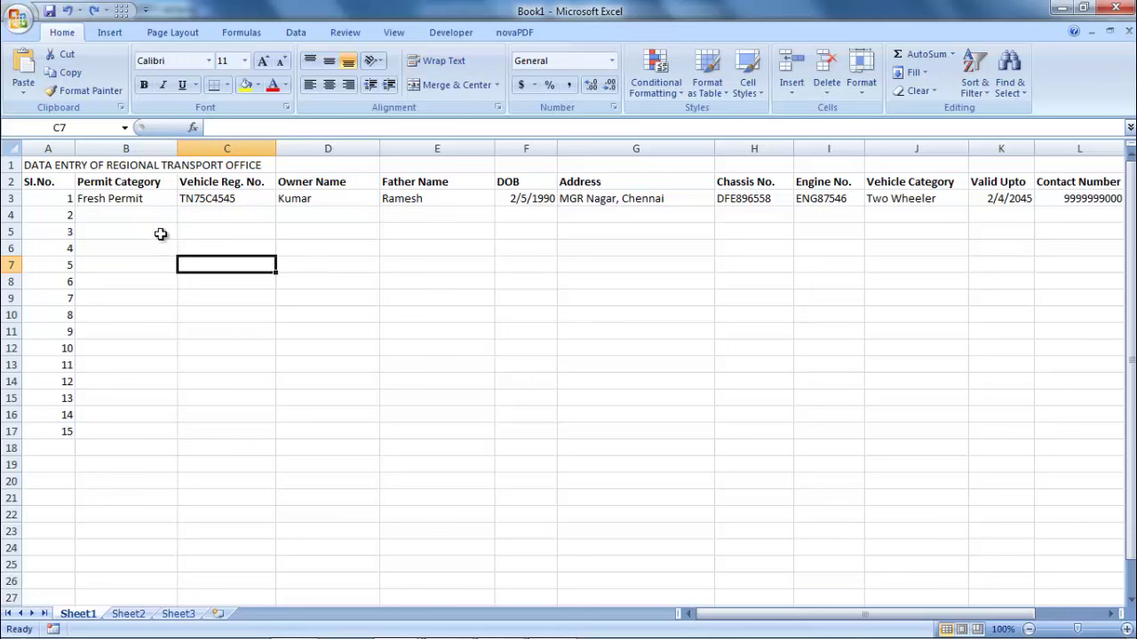
click(190, 352)
click(579, 289)
click(218, 245)
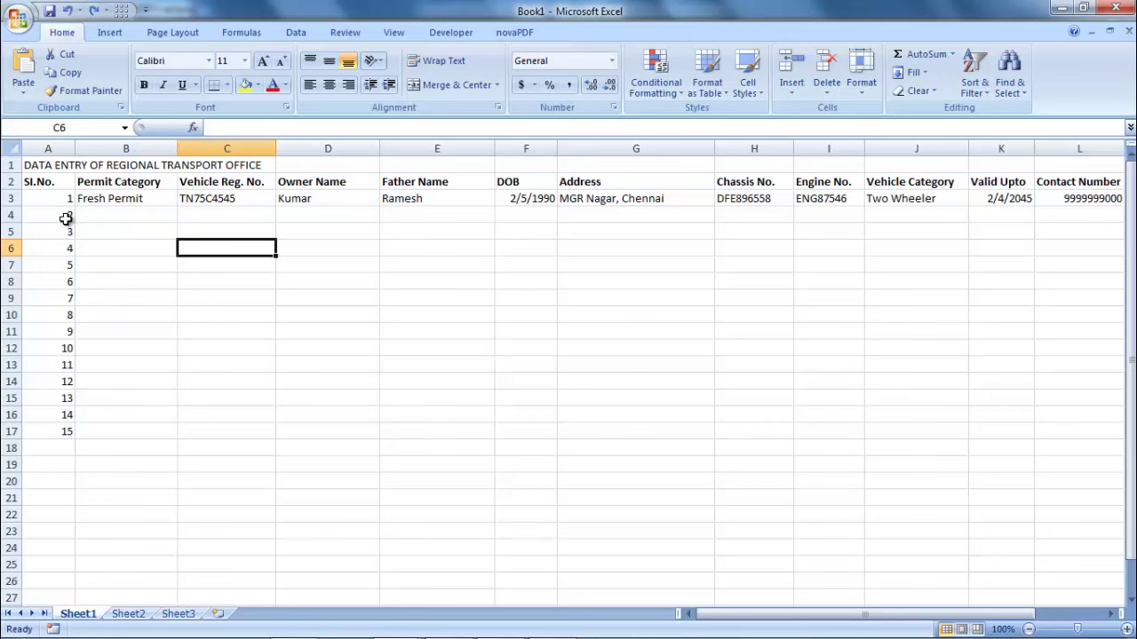
drag(68, 218, 99, 424)
key(Delete)
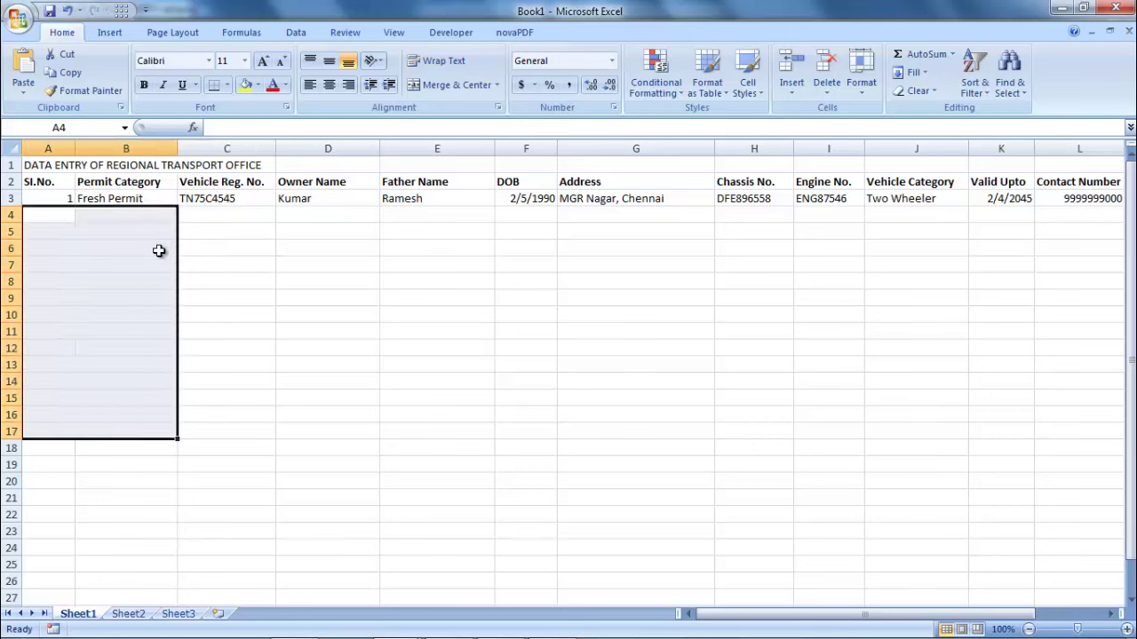
click(202, 281)
click(79, 215)
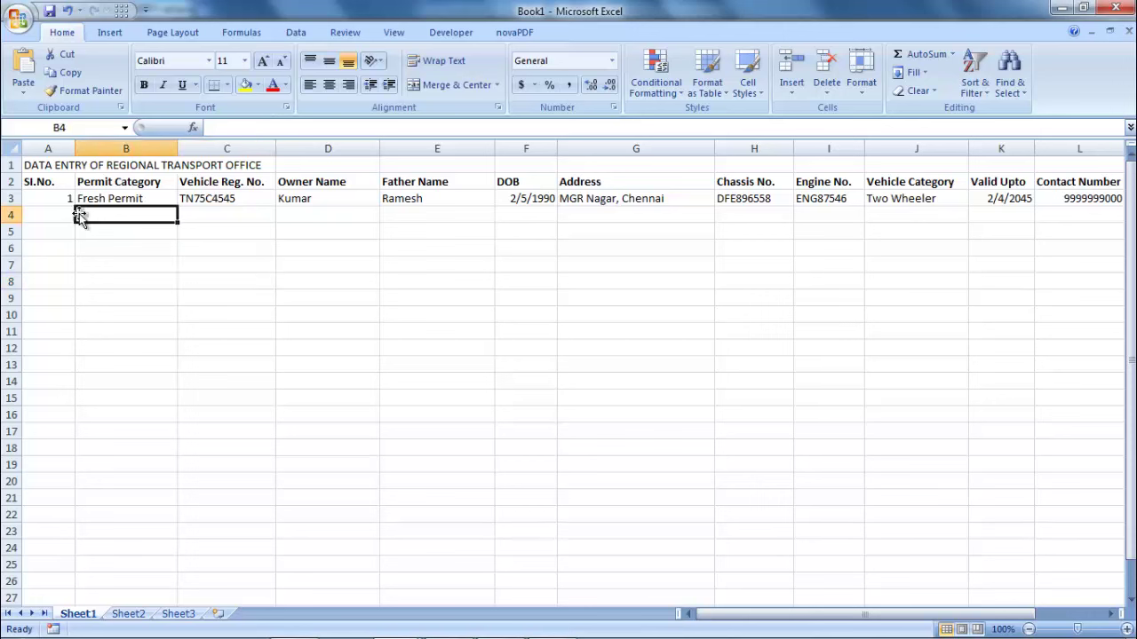
drag(43, 181, 1078, 182)
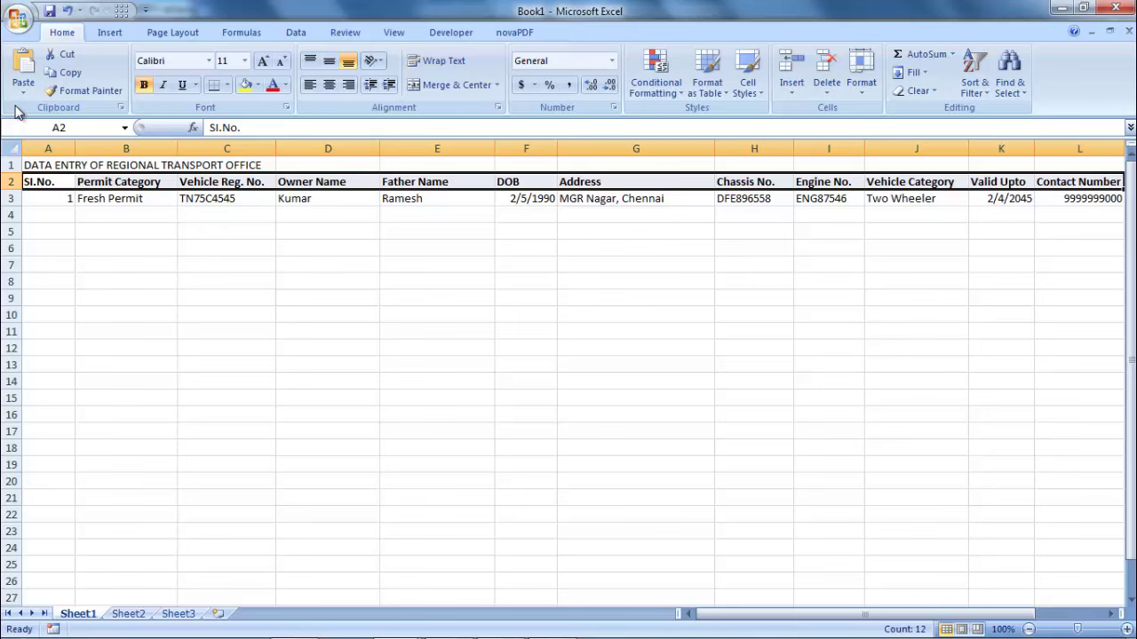
Step: In Excel Options, add Form… from Commands Not in the Ribbon to the Quick Access Toolbar
click(16, 23)
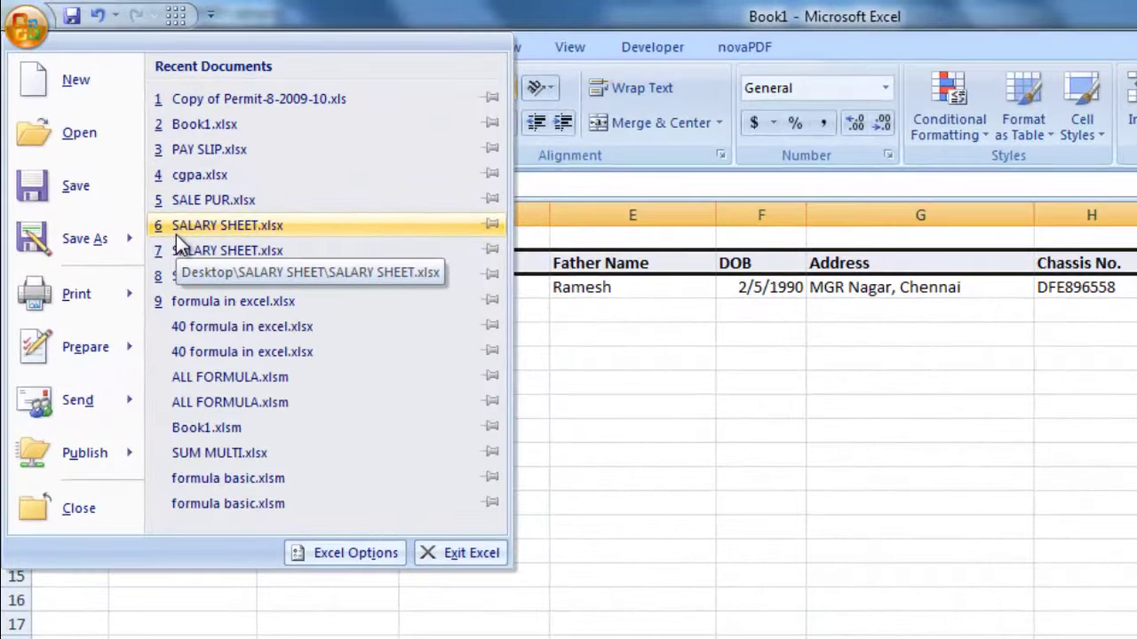
click(361, 559)
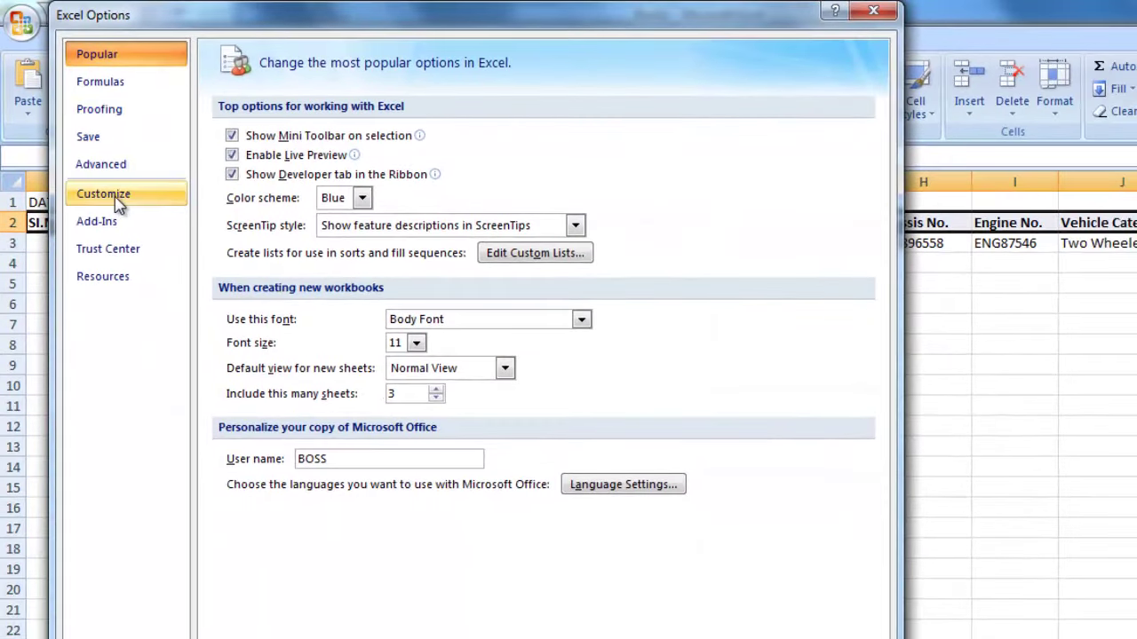
click(119, 205)
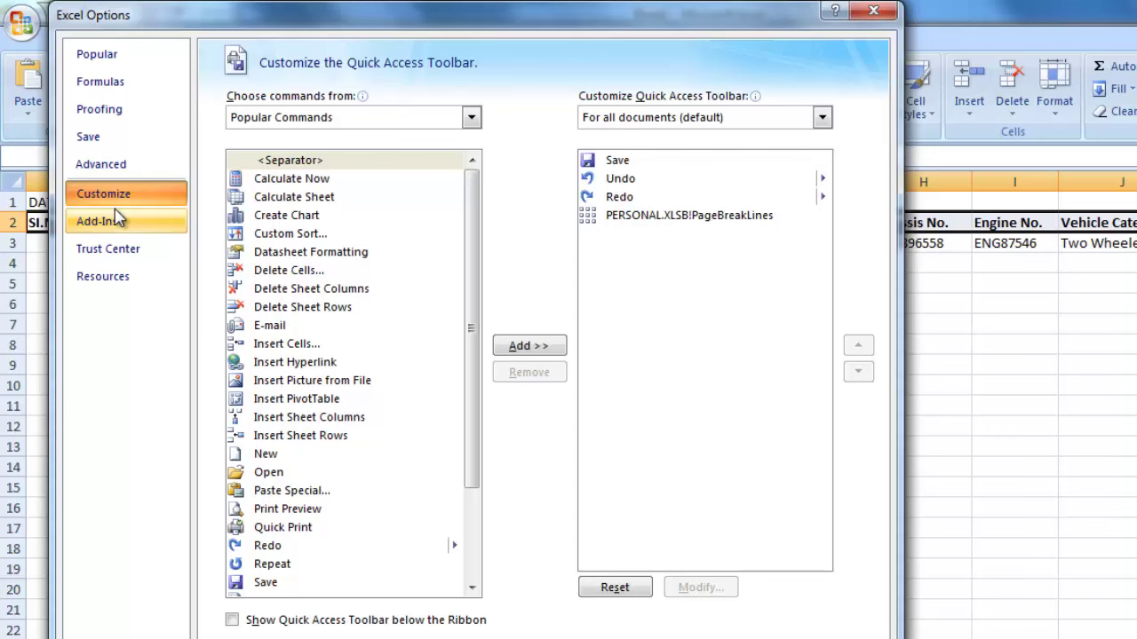
mouse_move(398, 110)
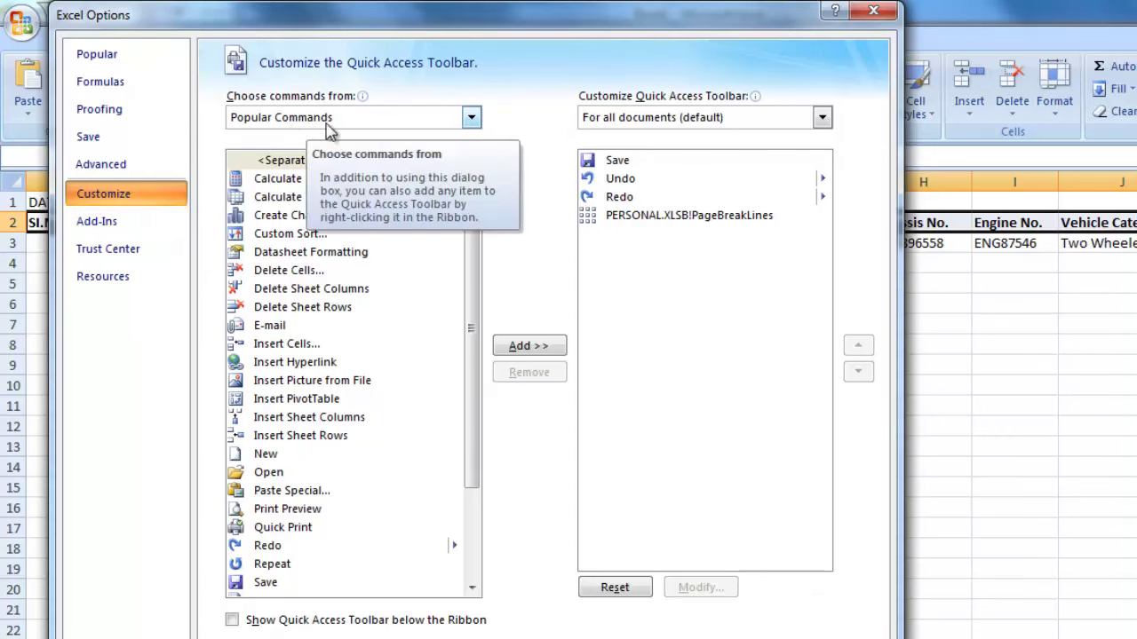
click(470, 118)
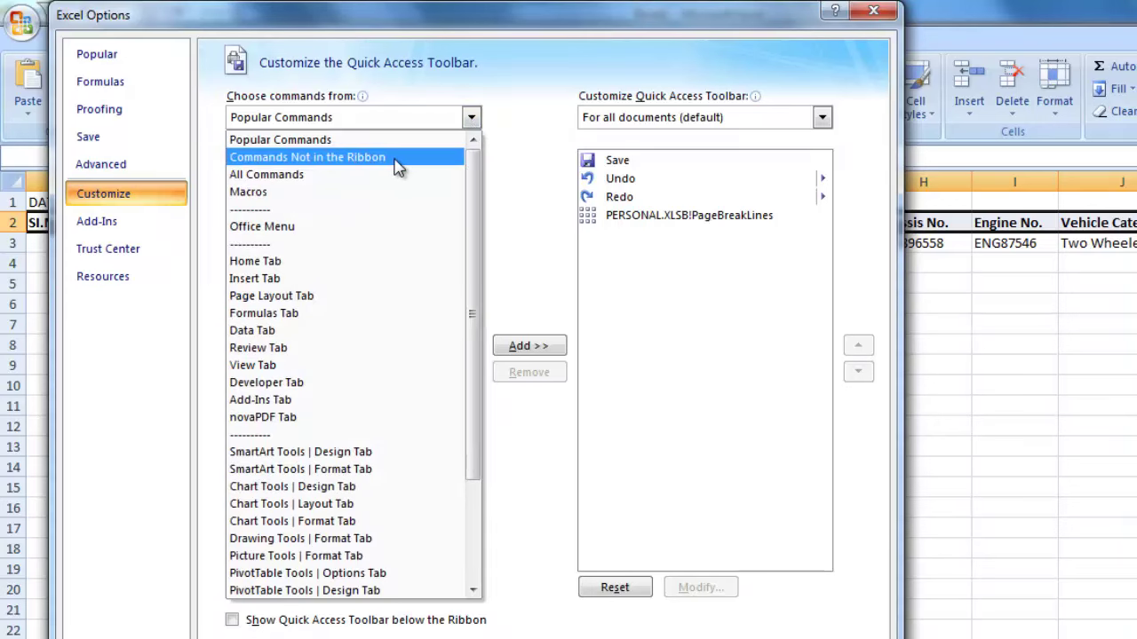
click(471, 119)
click(471, 119)
click(373, 159)
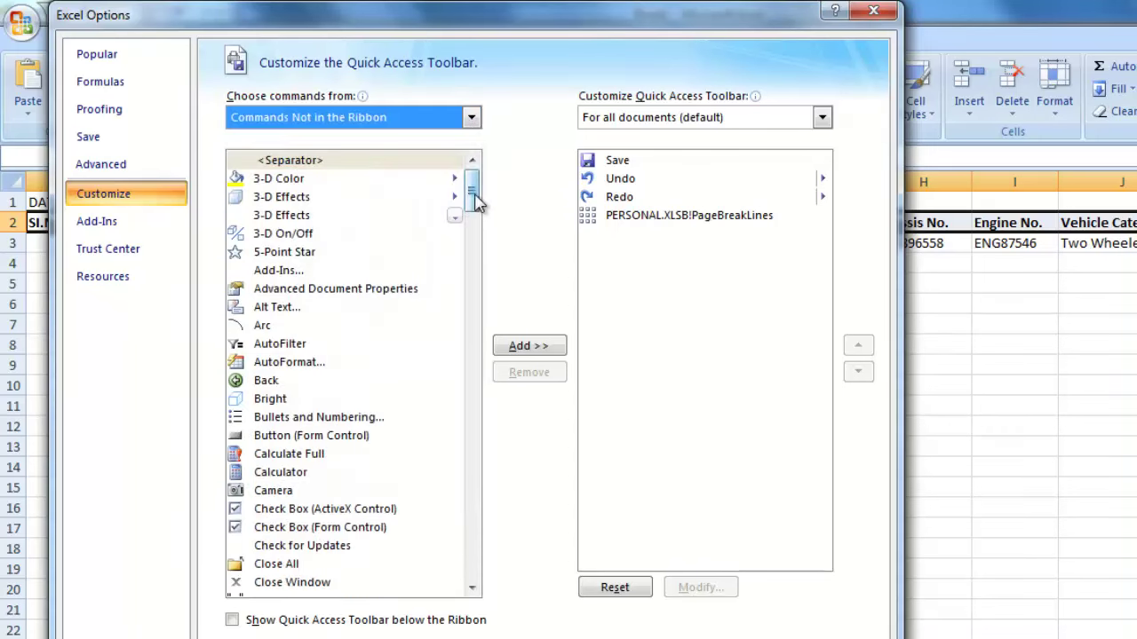
drag(471, 196, 468, 316)
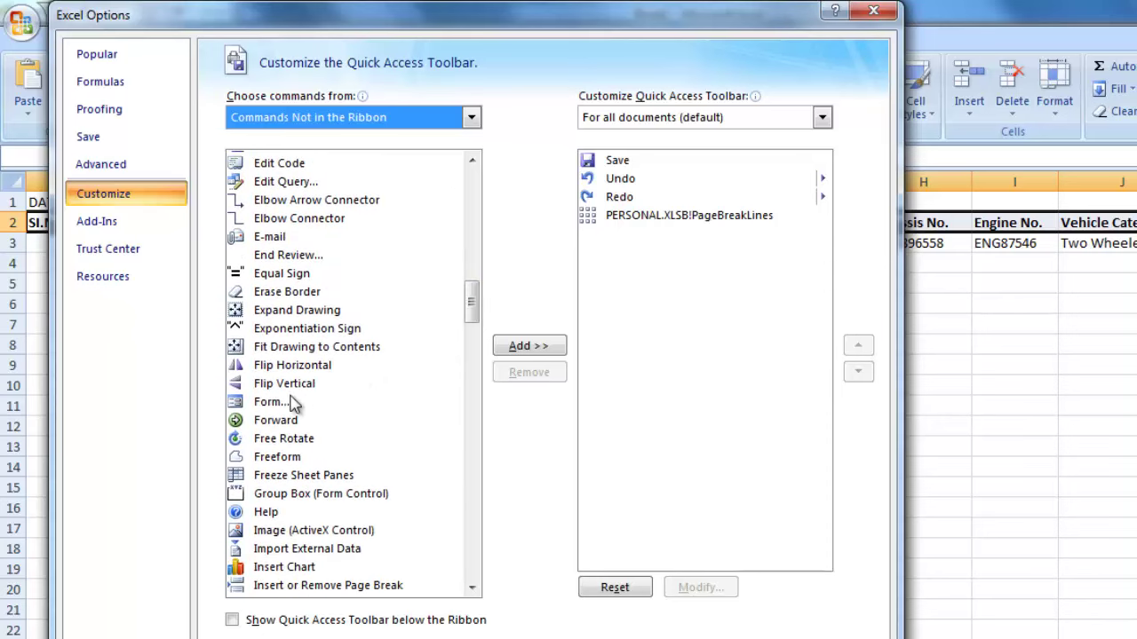
click(270, 402)
click(525, 347)
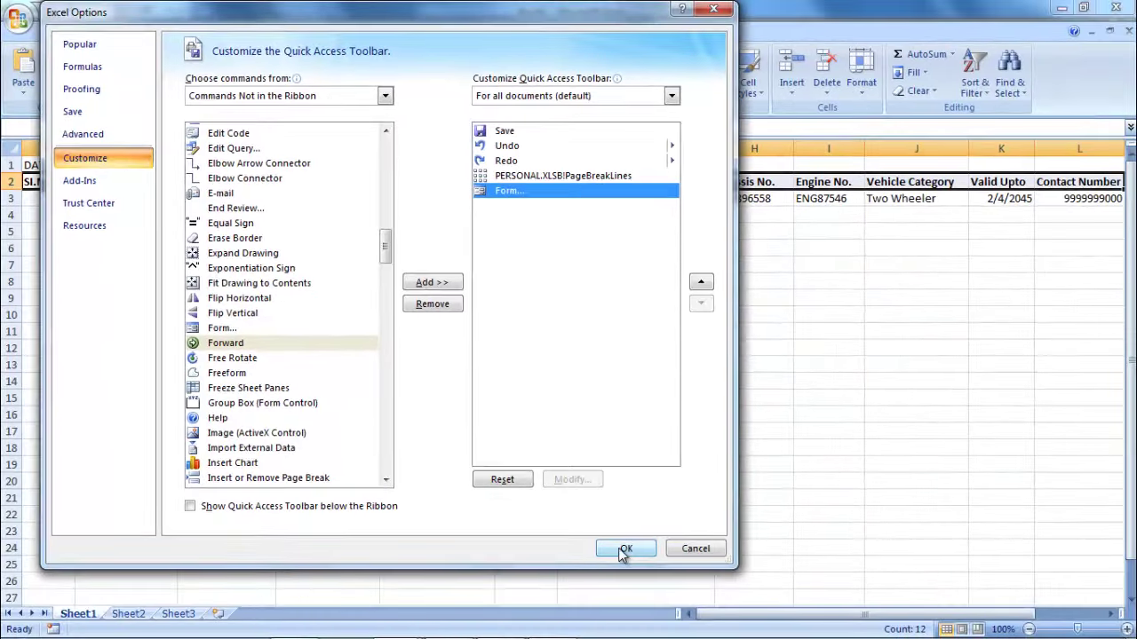
click(622, 545)
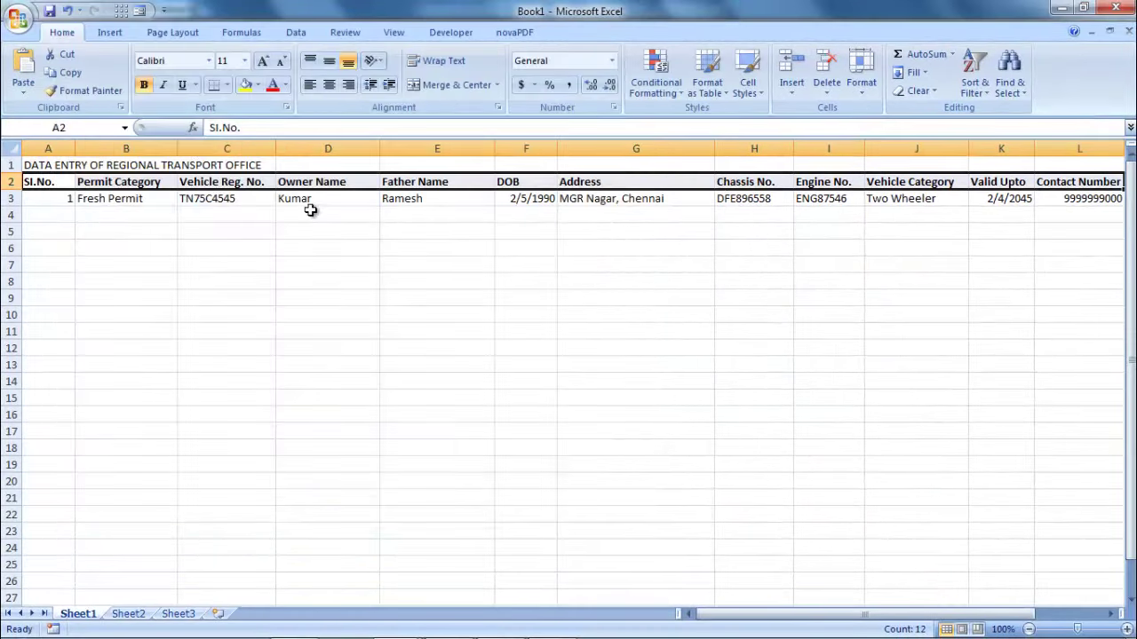
Step: With cell B4 selected, open the Form data entry dialog and start a blank New record
click(127, 214)
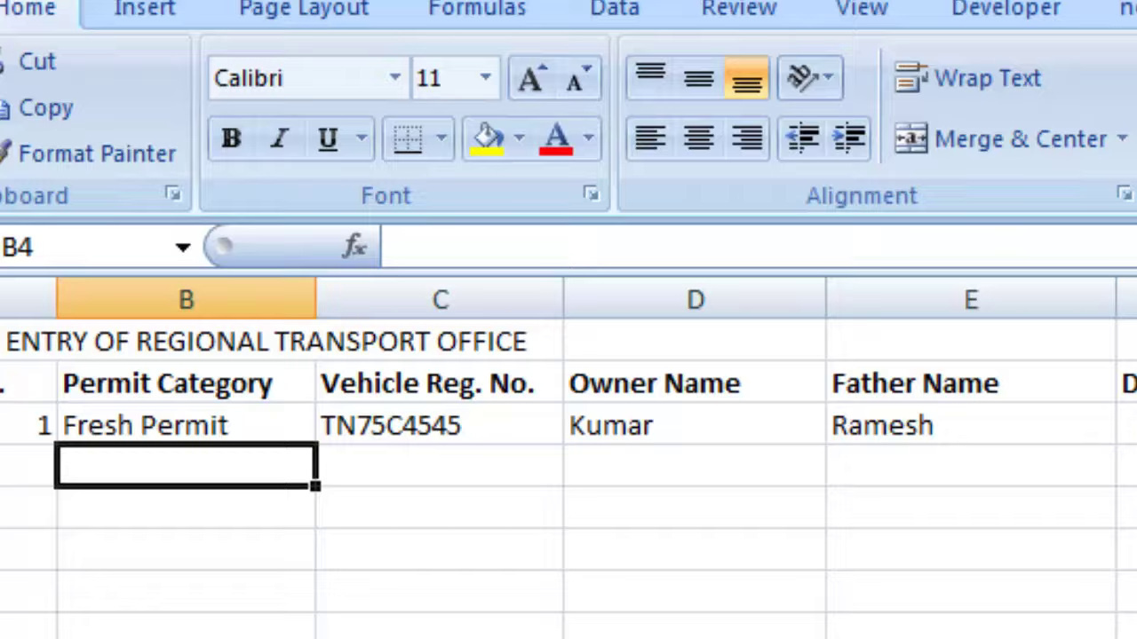
click(384, 34)
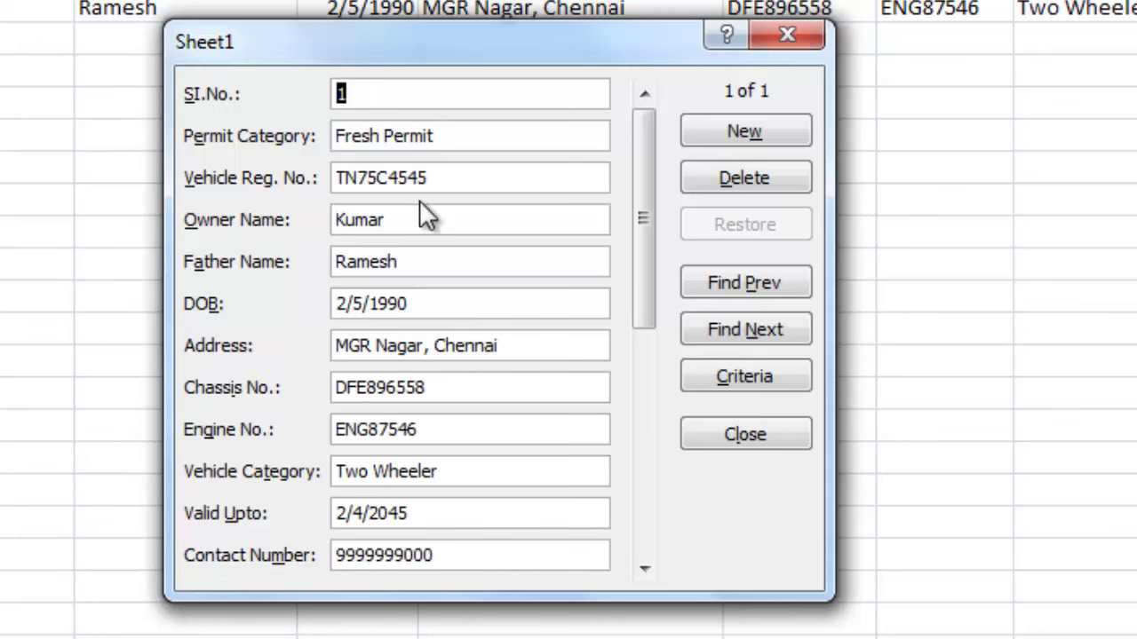
click(748, 142)
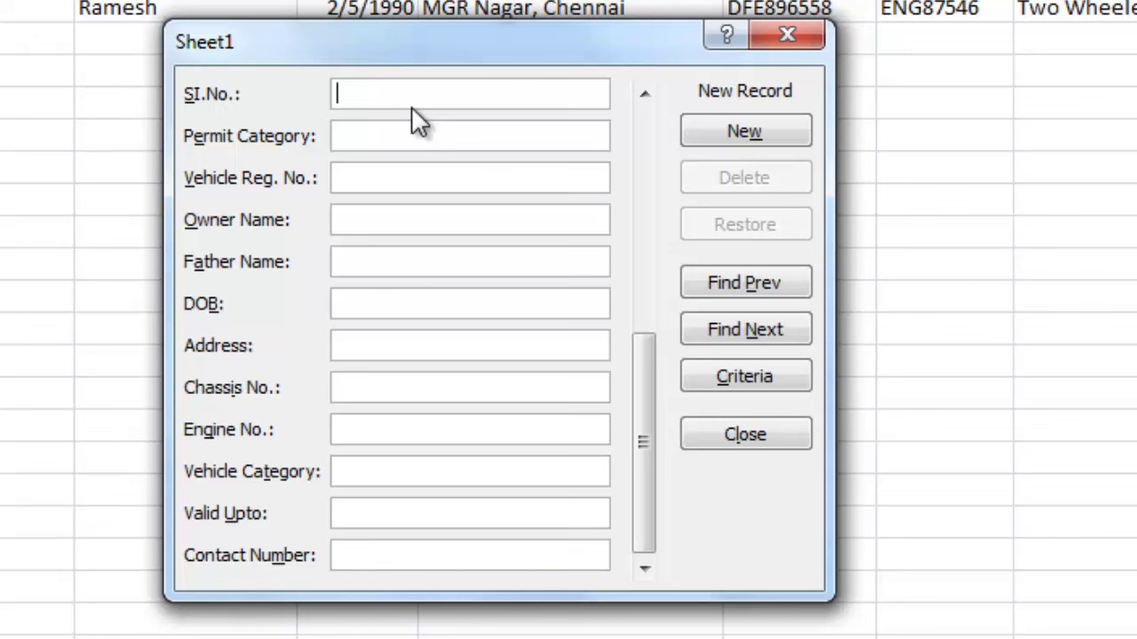
Step: Enter Sl.No. 2, permit category Fresh, the registration number, and the owner's and father's names
text(2)
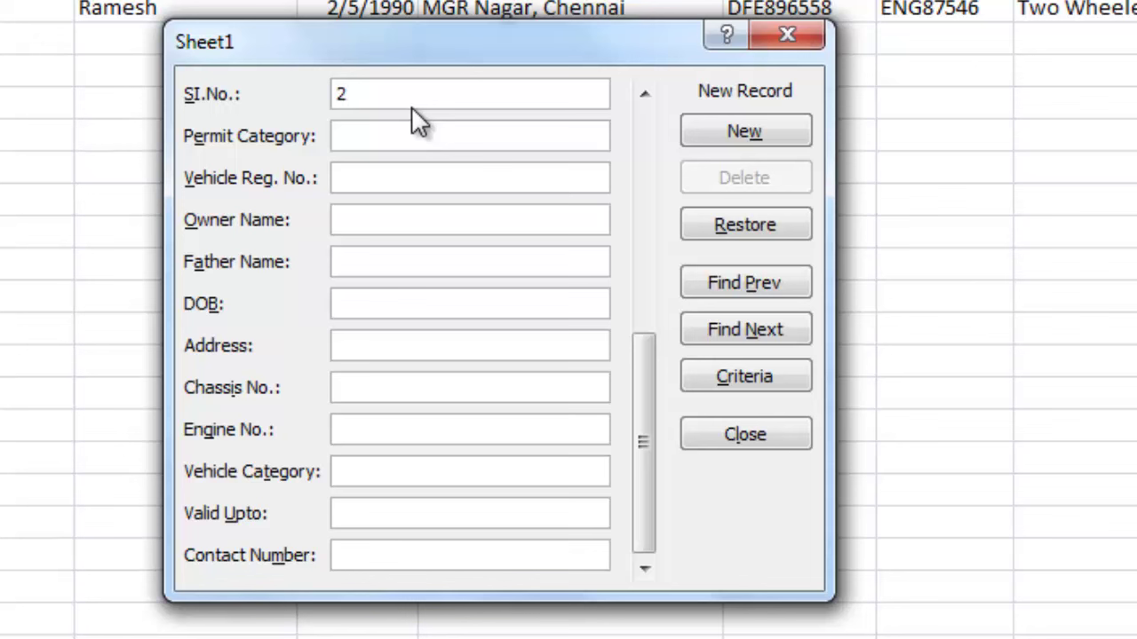
key(Tab)
text(Fre)
text(sh)
text(T)
text(N)
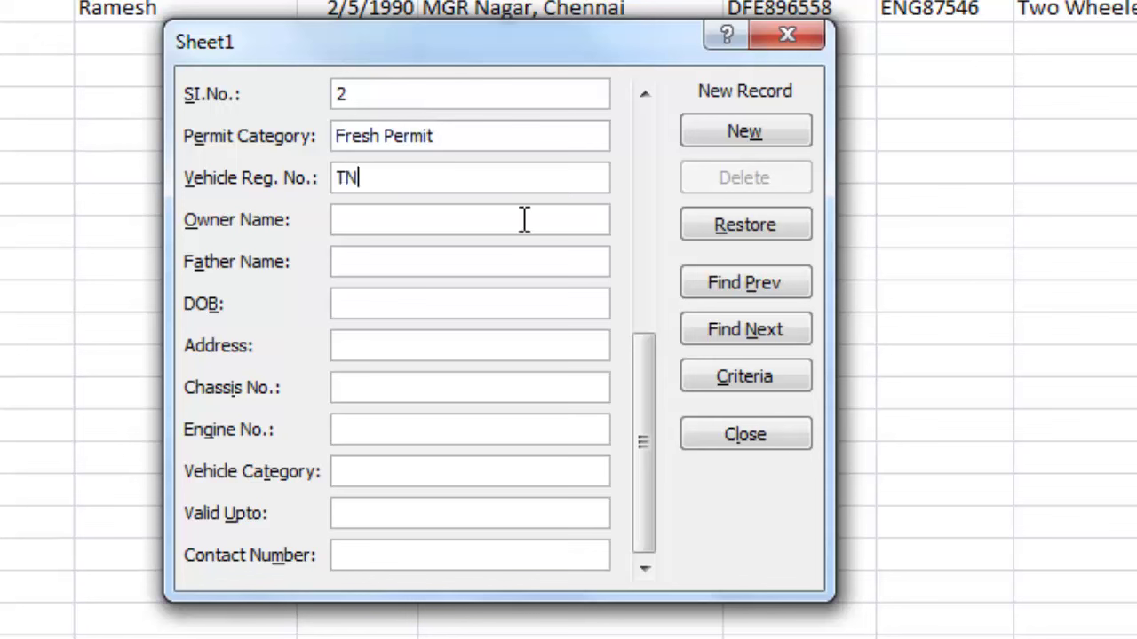
text(75A)
text(8545)
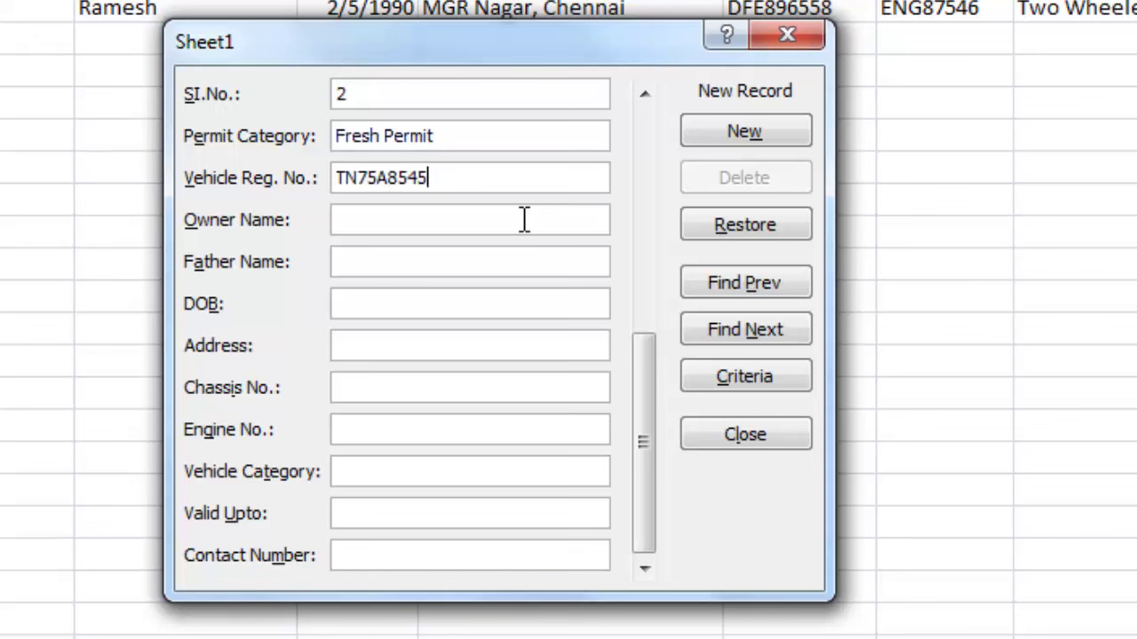
key(Tab)
text(r)
key(BackSpace)
text(Regu )
text(S)
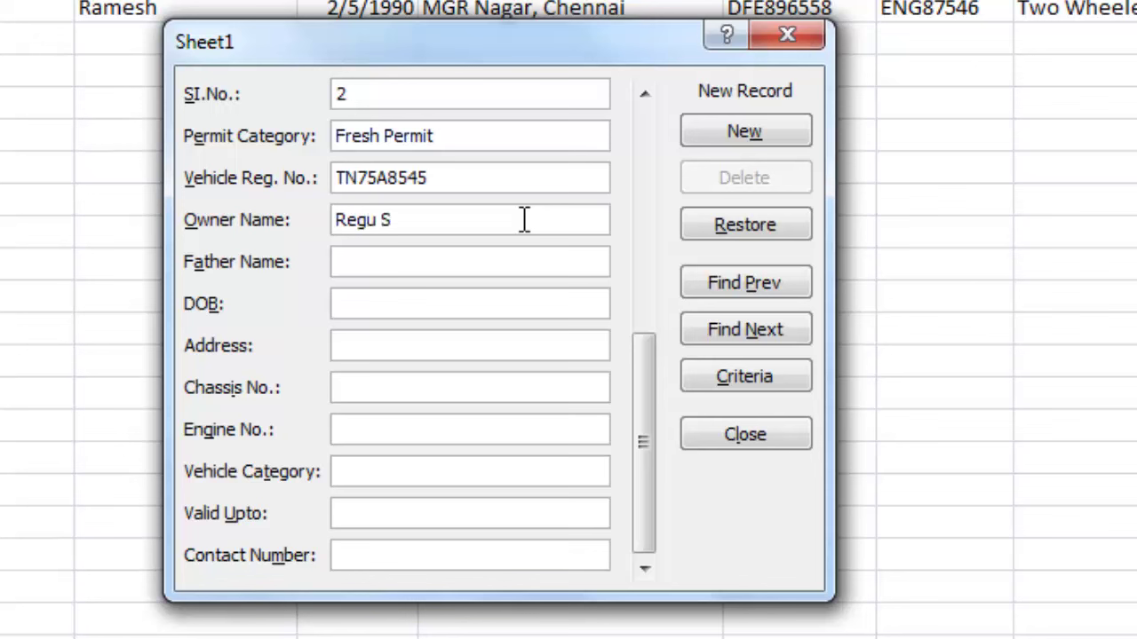
key(Tab)
text(S)
text(ara)
text(n)
text(.T)
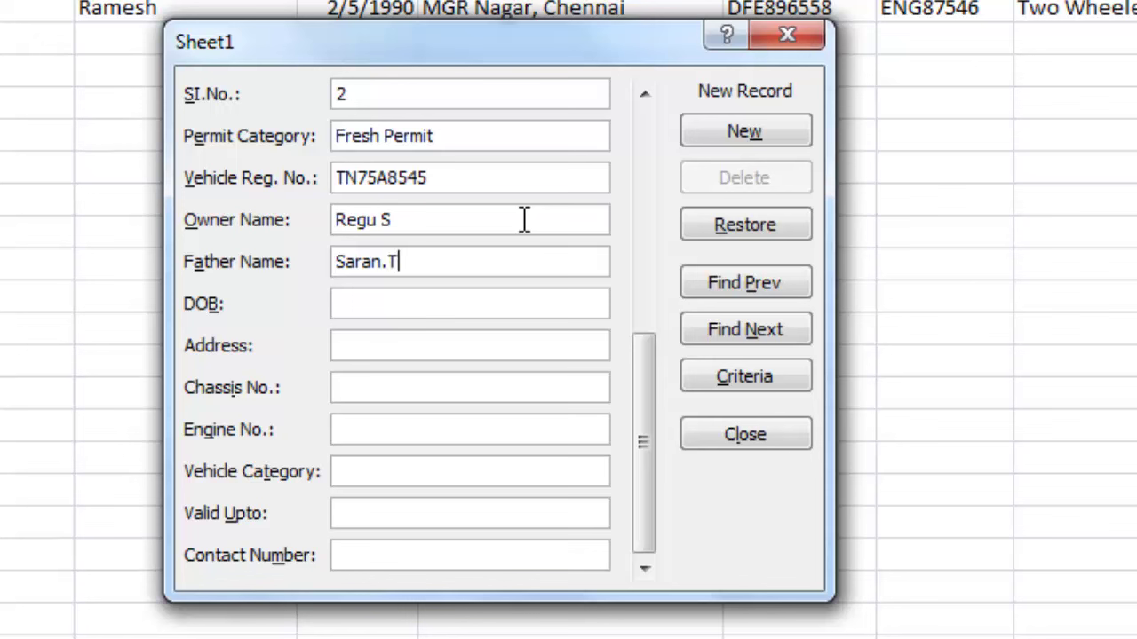
Step: Fill birth date, address, chassis, engine ENGE8655, Three Wheeler, valid upto 02/05/2045 and contact, then save to row 4
click(476, 309)
text(0)
text(2/198)
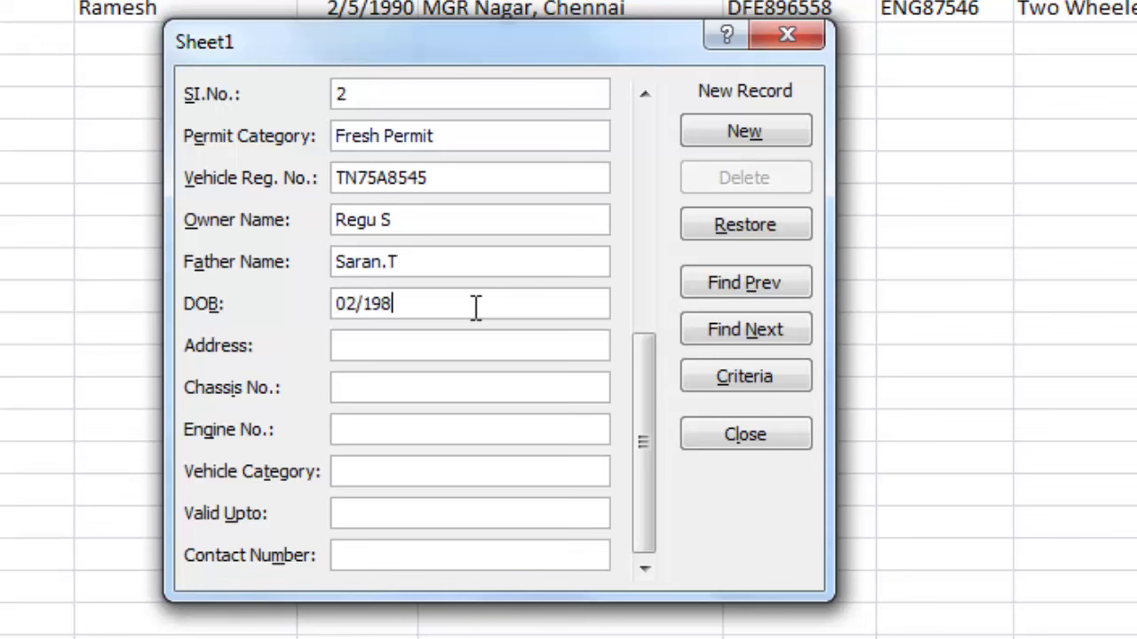
text(9)
key(BackSpace)
key(BackSpace)
key(BackSpace)
key(BackSpace)
text(04/)
text(1989)
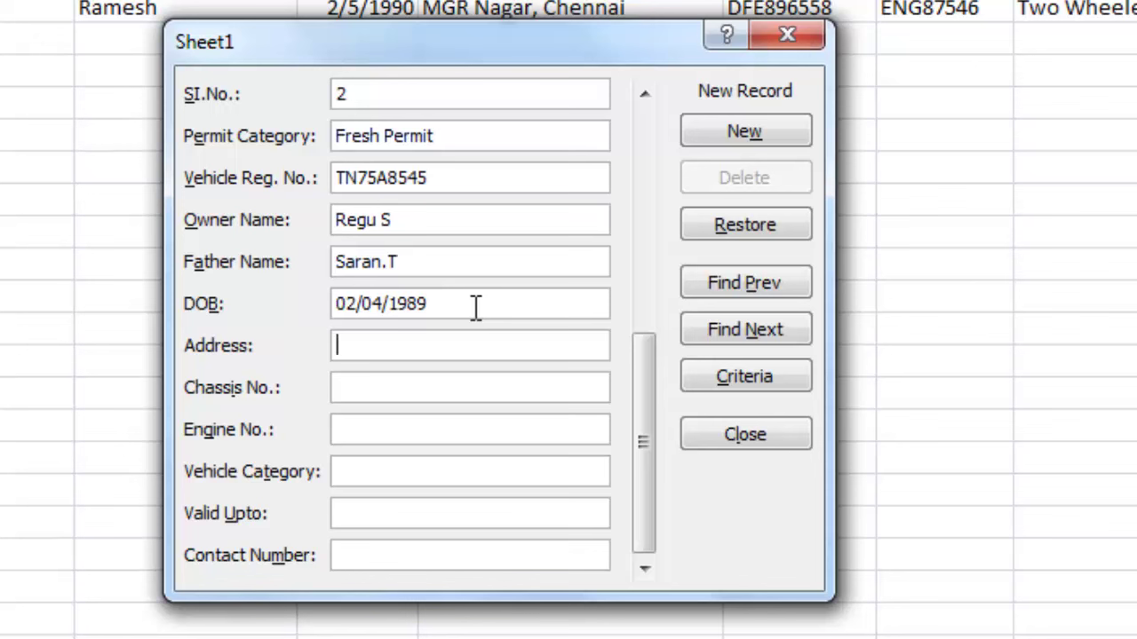
text(Asho)
text(k Nagar)
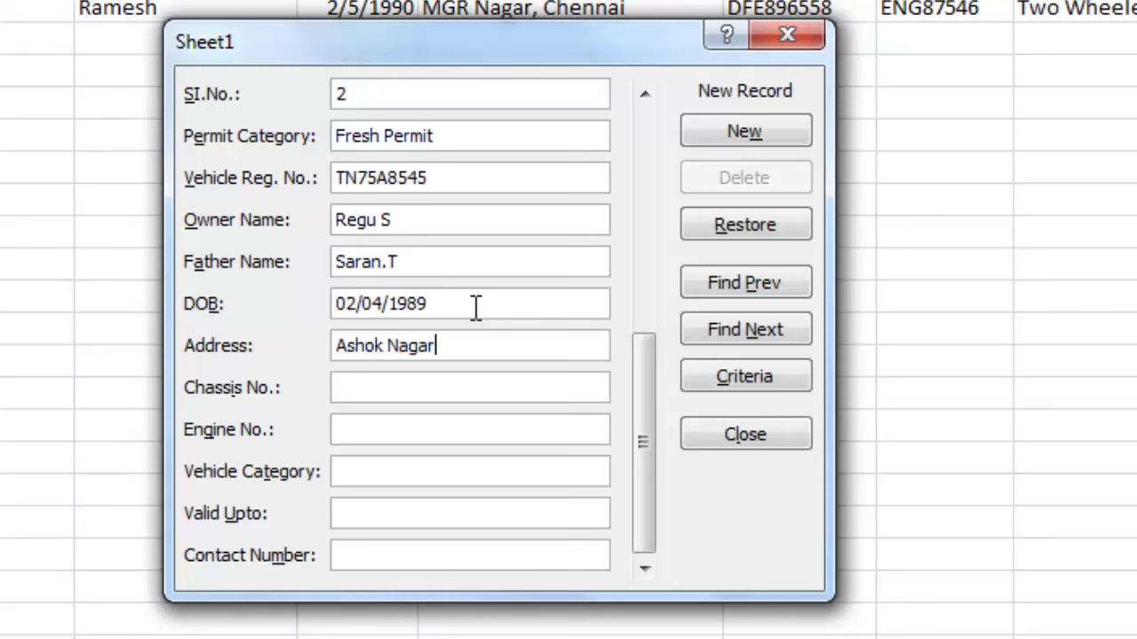
text(, Chenn)
text(ai)
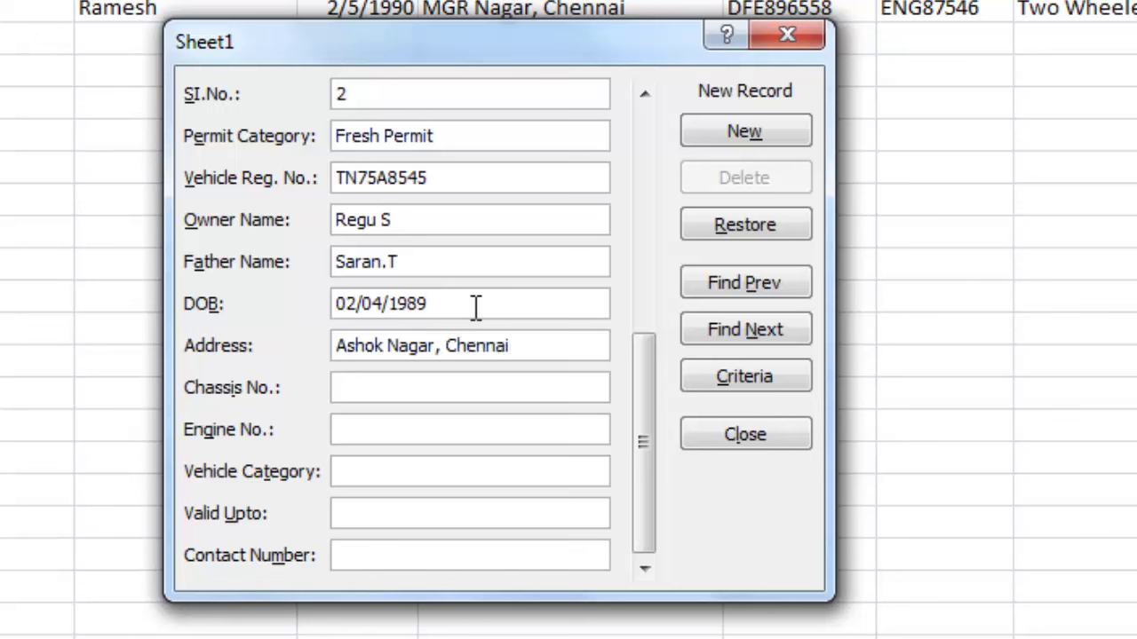
text(gd)
key(BackSpace)
key(BackSpace)
text(G)
text(EDG95)
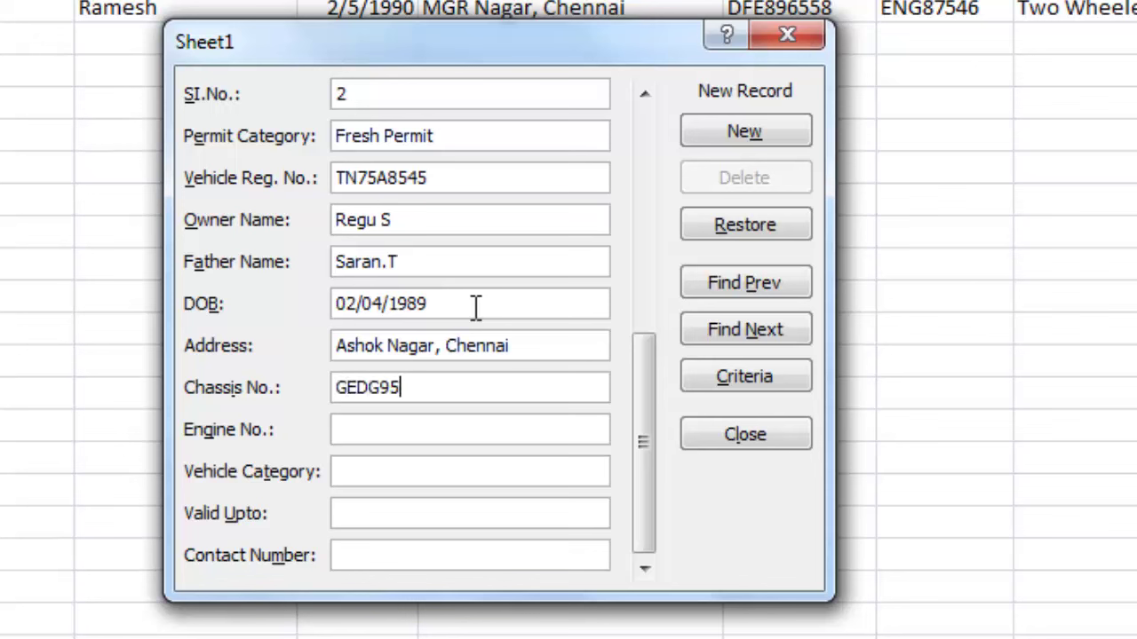
text(55)
key(Tab)
text(ENG)
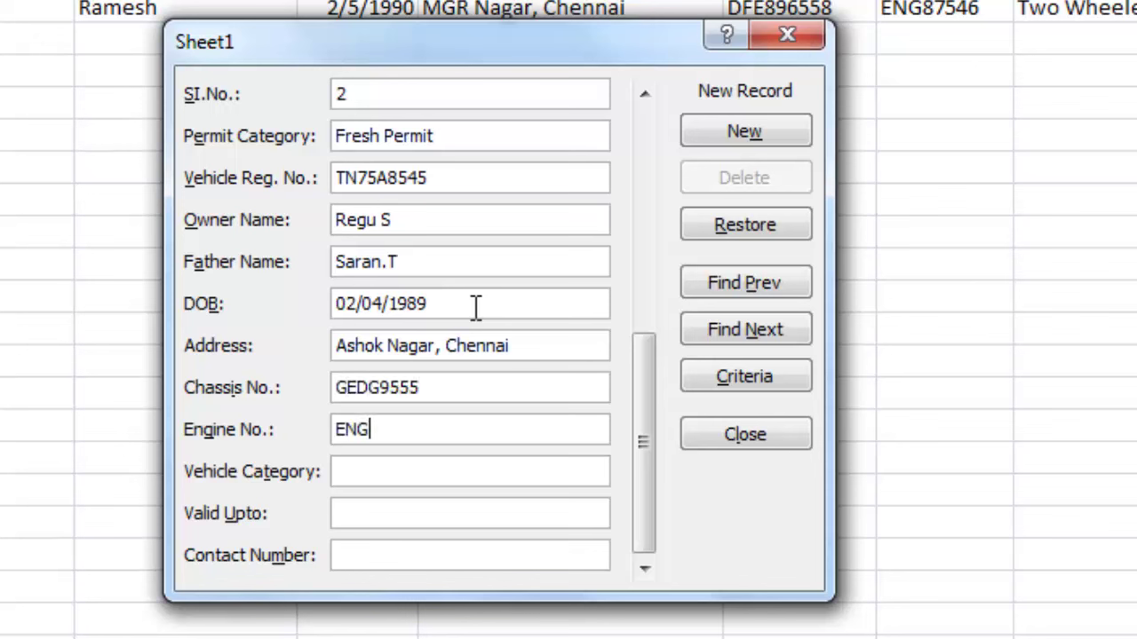
text(E8655)
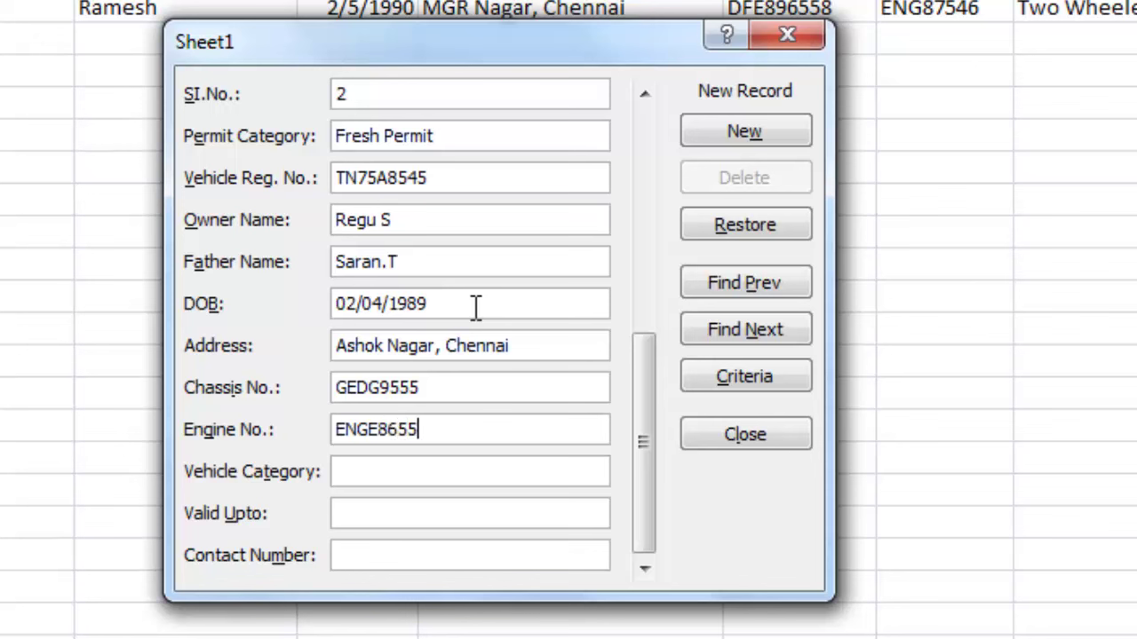
key(Tab)
text(Three )
text(Wheeler)
key(Tab)
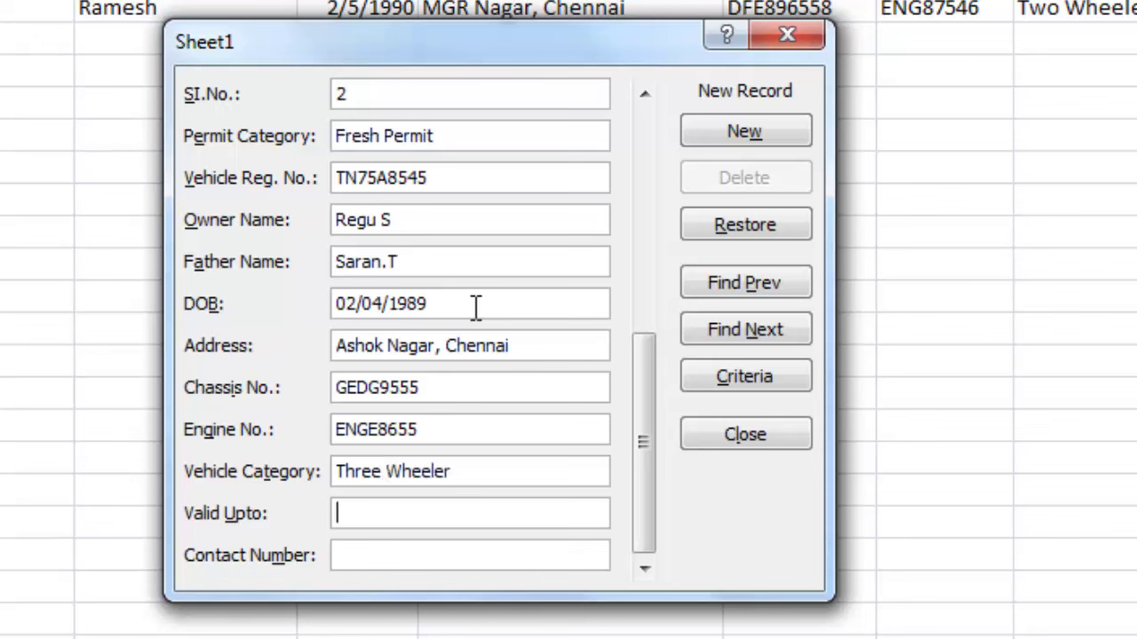
text(02/0)
text(5/2045)
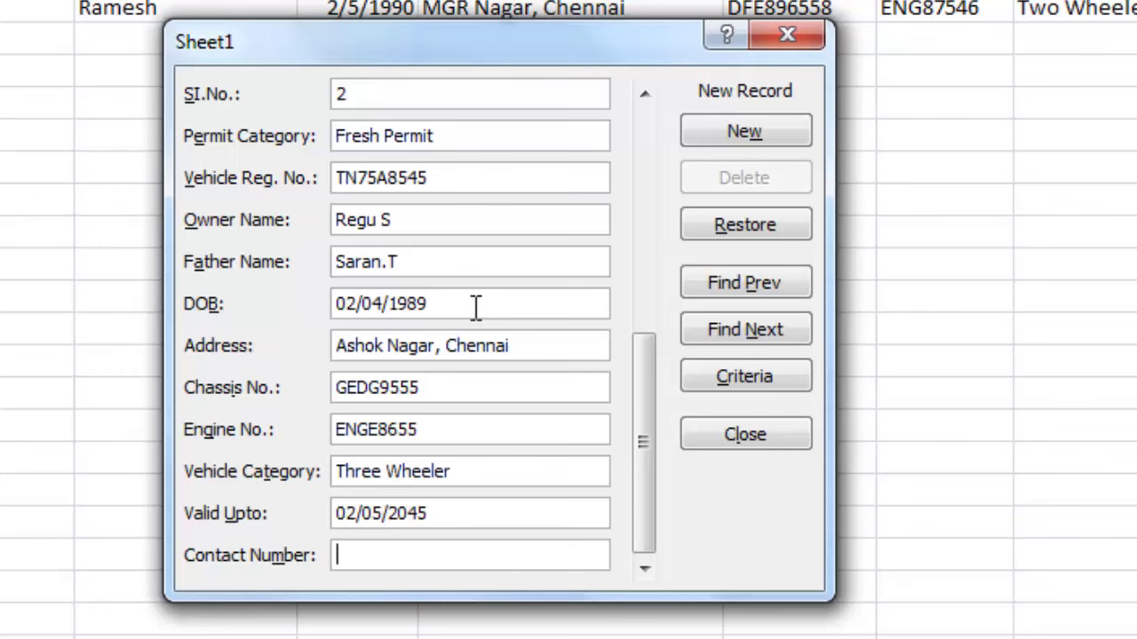
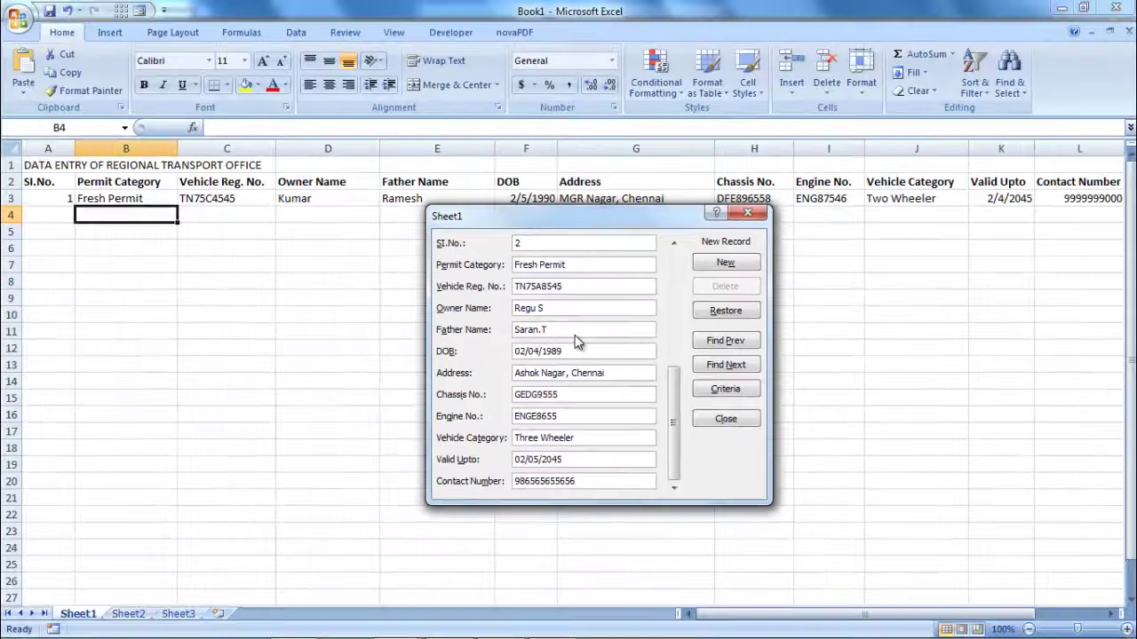
key(Return)
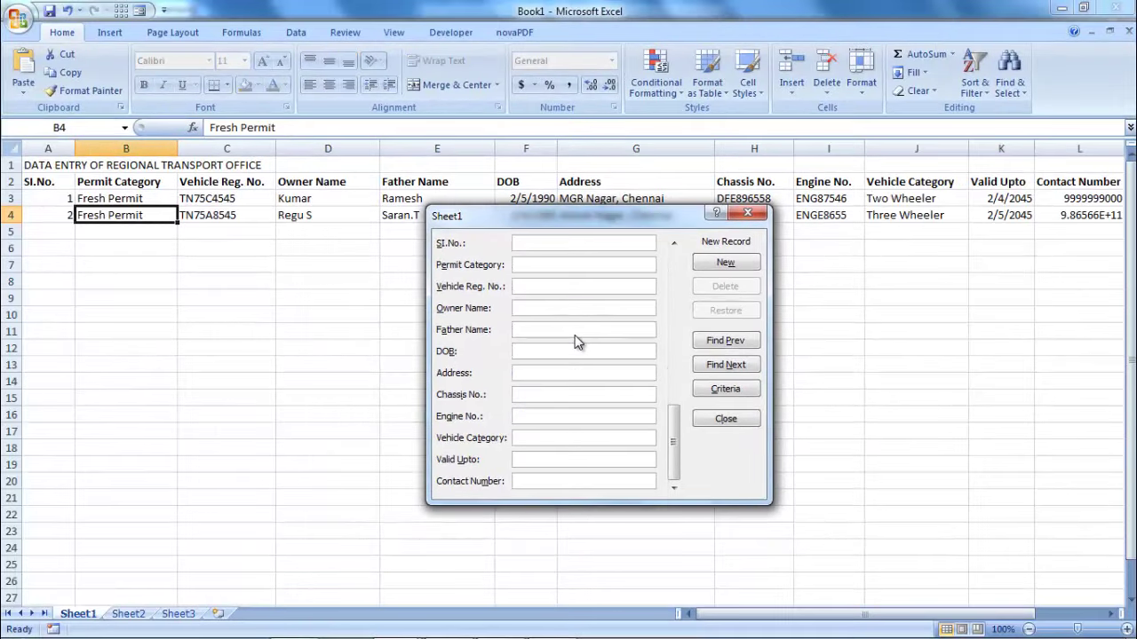
drag(597, 220, 532, 278)
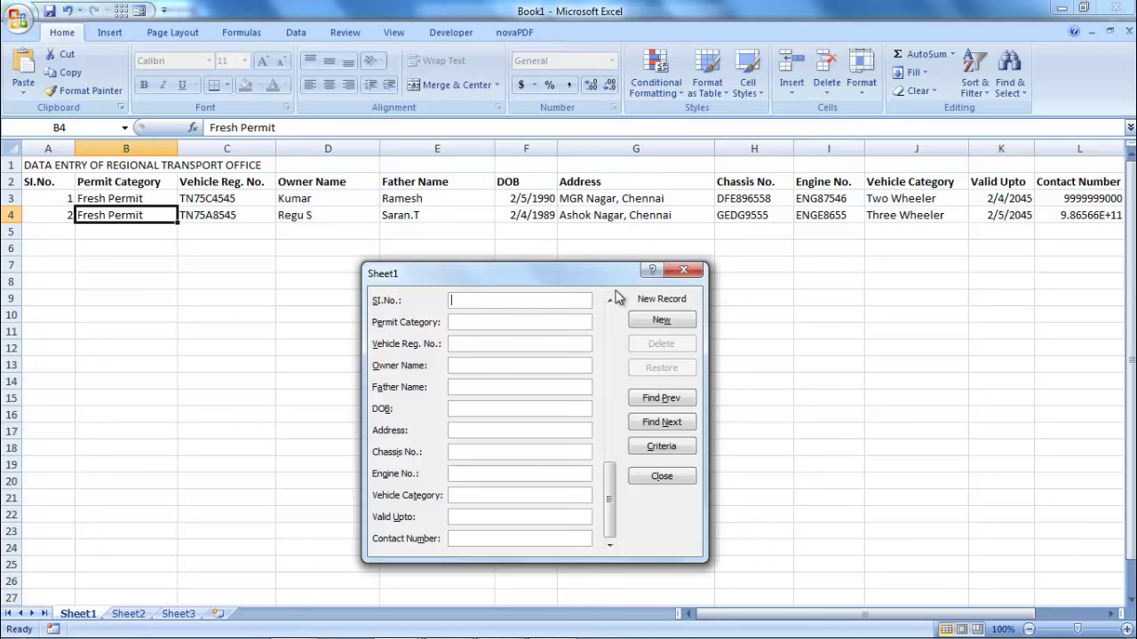
Step: Step back to record 1, then forward again to record 2 of 2 in the data form
click(674, 404)
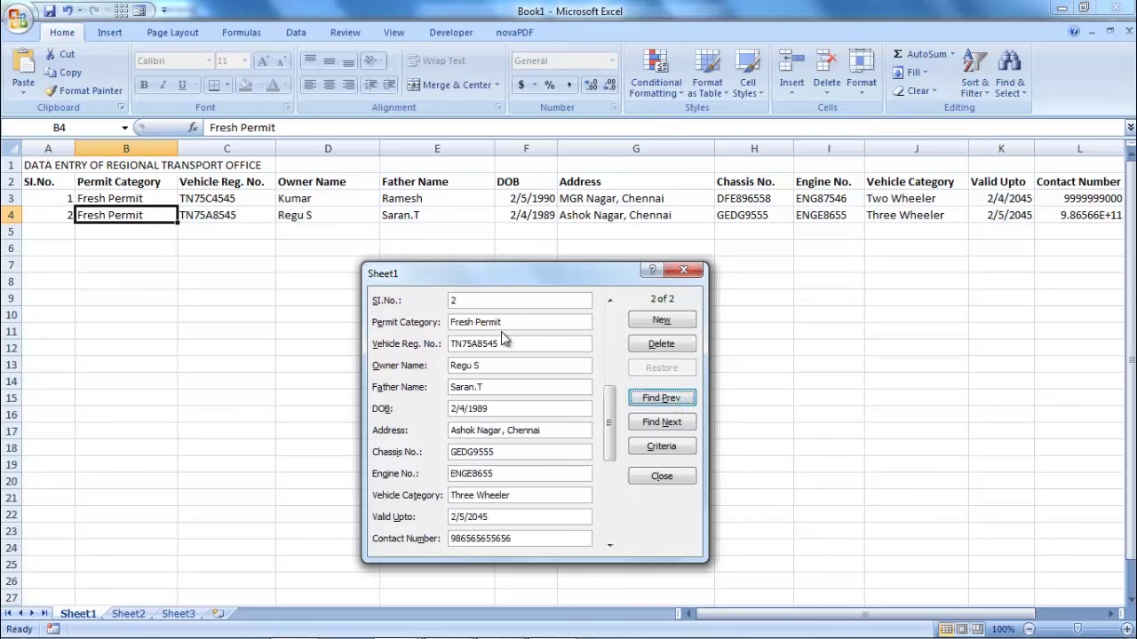
click(663, 402)
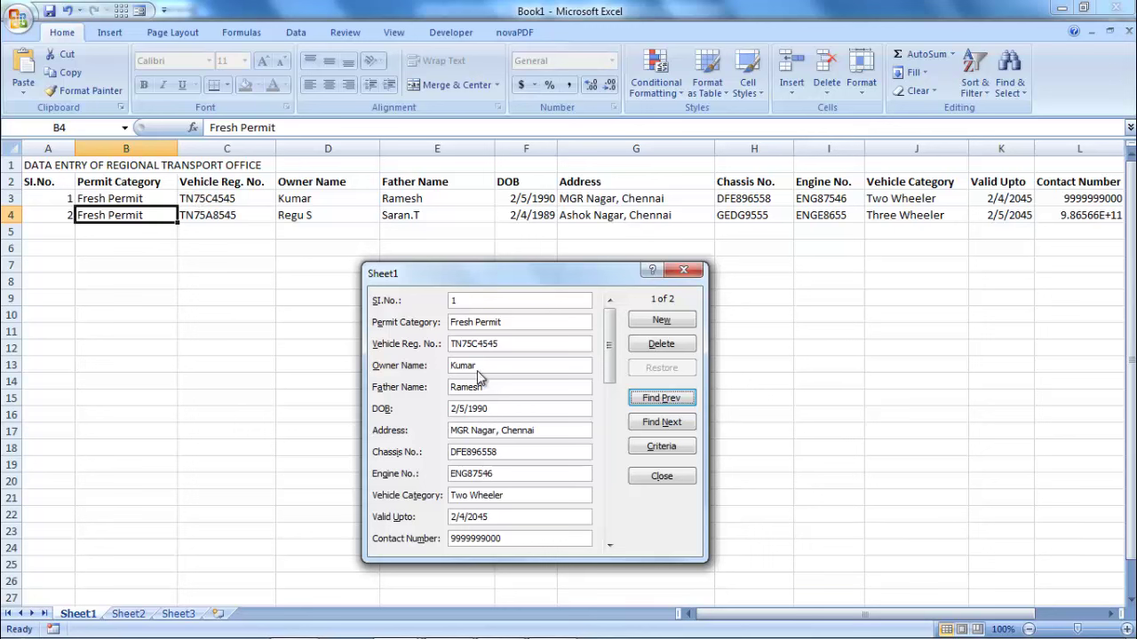
click(674, 427)
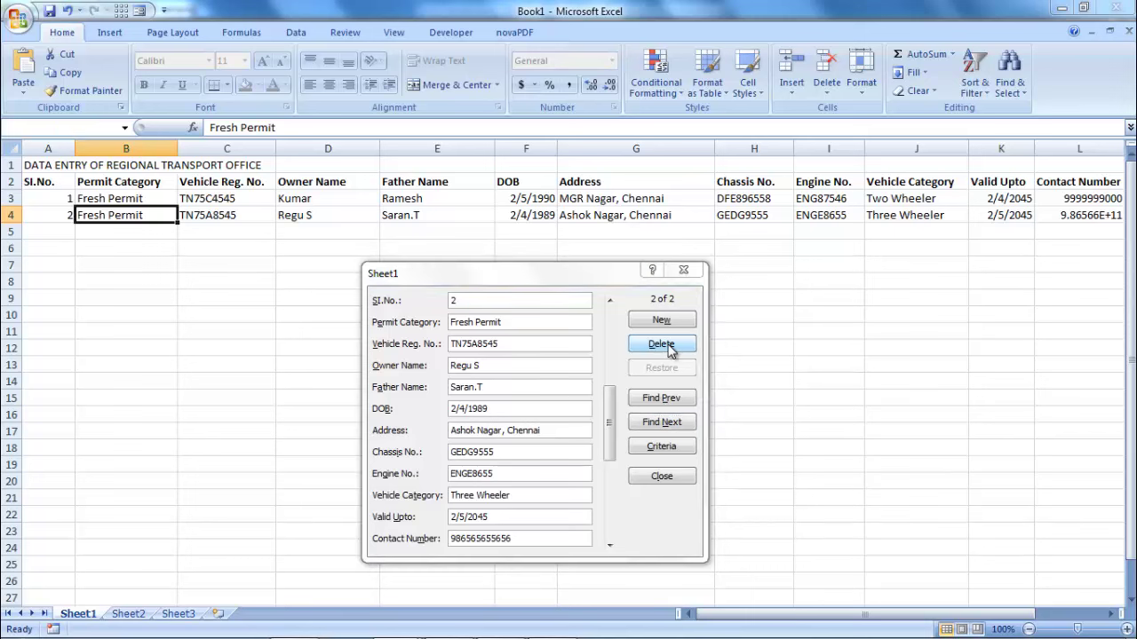
Step: Delete the Three Wheeler record, check that only record 1 of 1 remains, and close the form
click(662, 345)
click(538, 370)
click(538, 370)
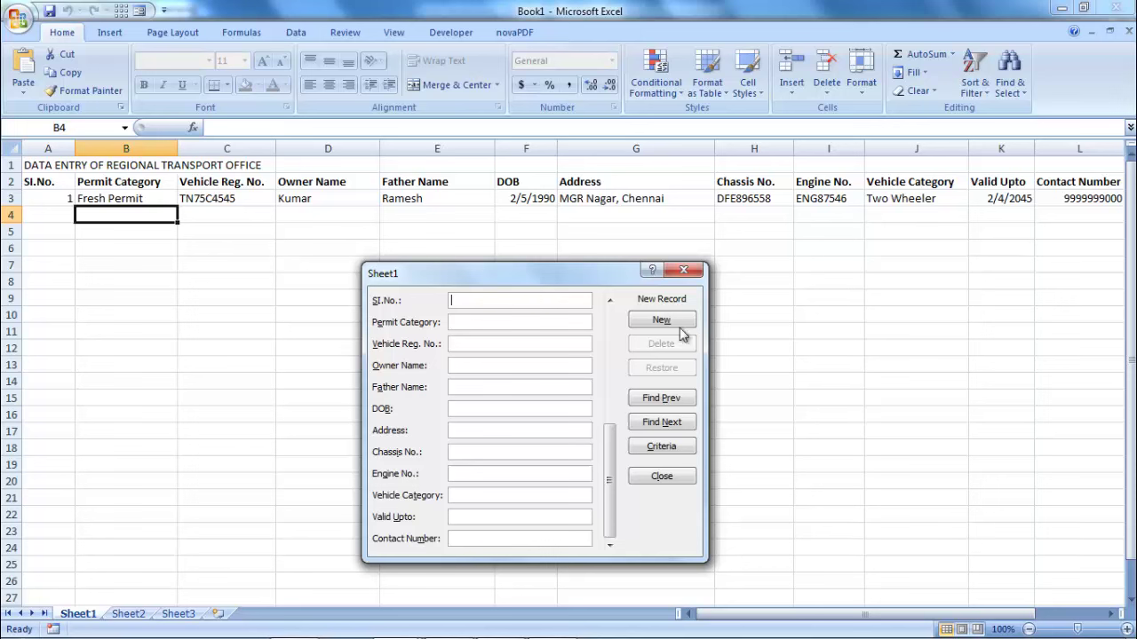
click(672, 424)
click(668, 401)
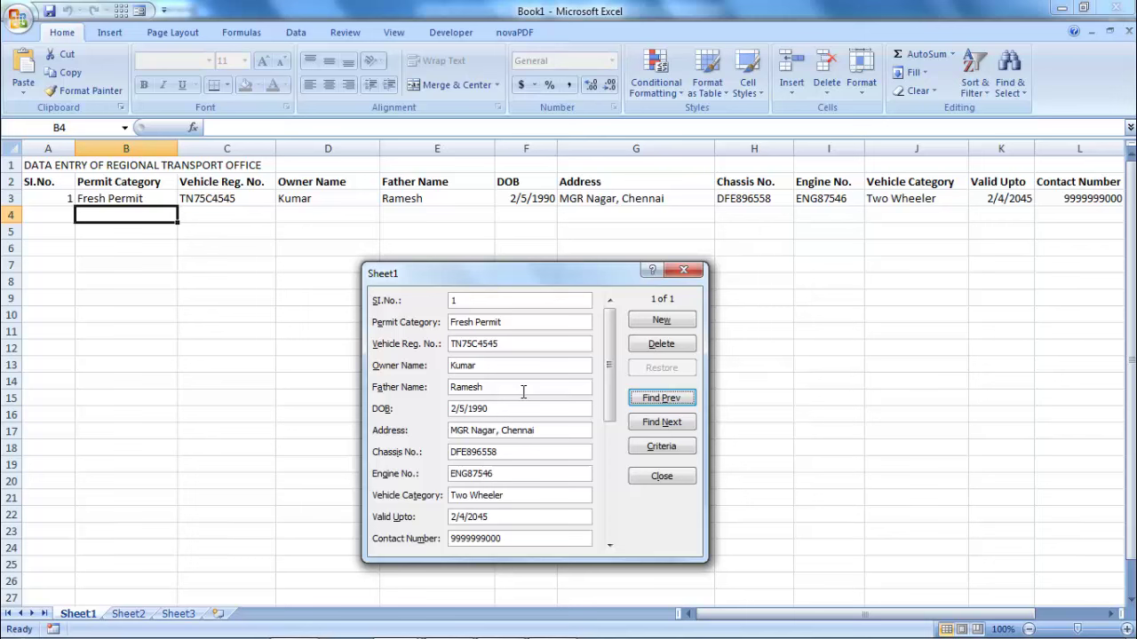
click(683, 269)
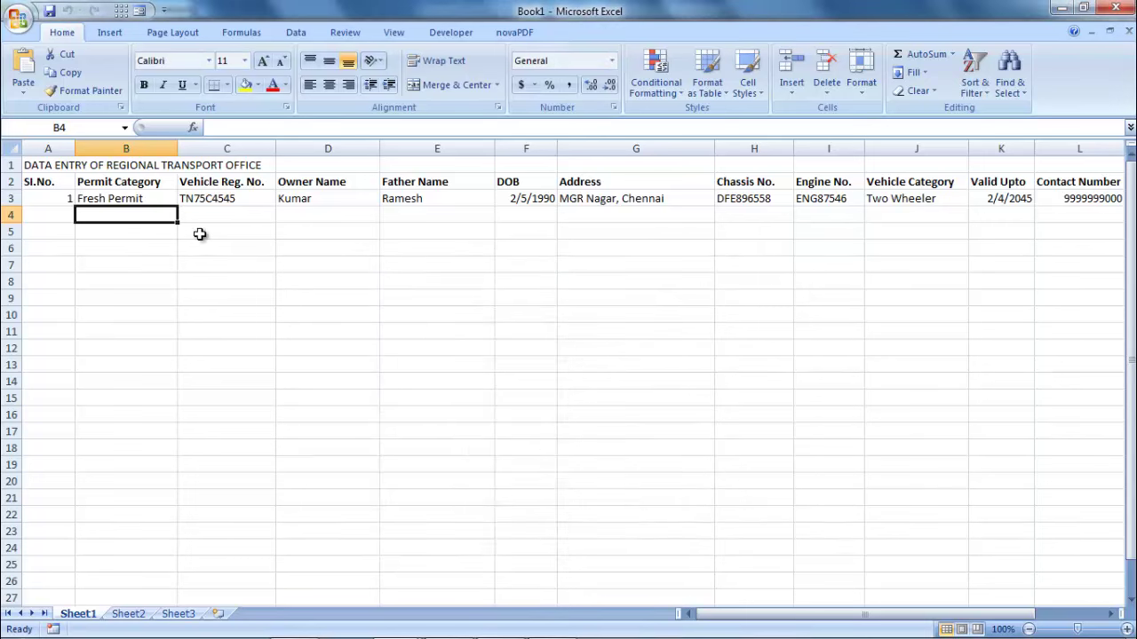
click(84, 229)
Step: Enter 2 in A4 and fill the A3:A4 series down to A20, numbering rows 1 to 18
key(Down)
key(Down)
click(153, 214)
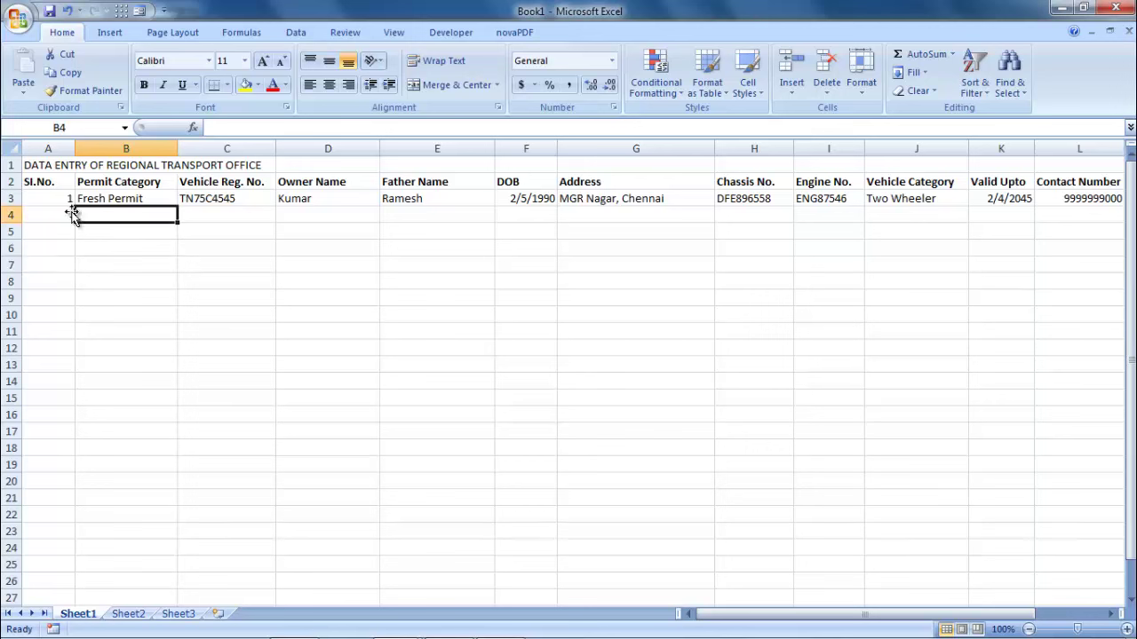
click(103, 231)
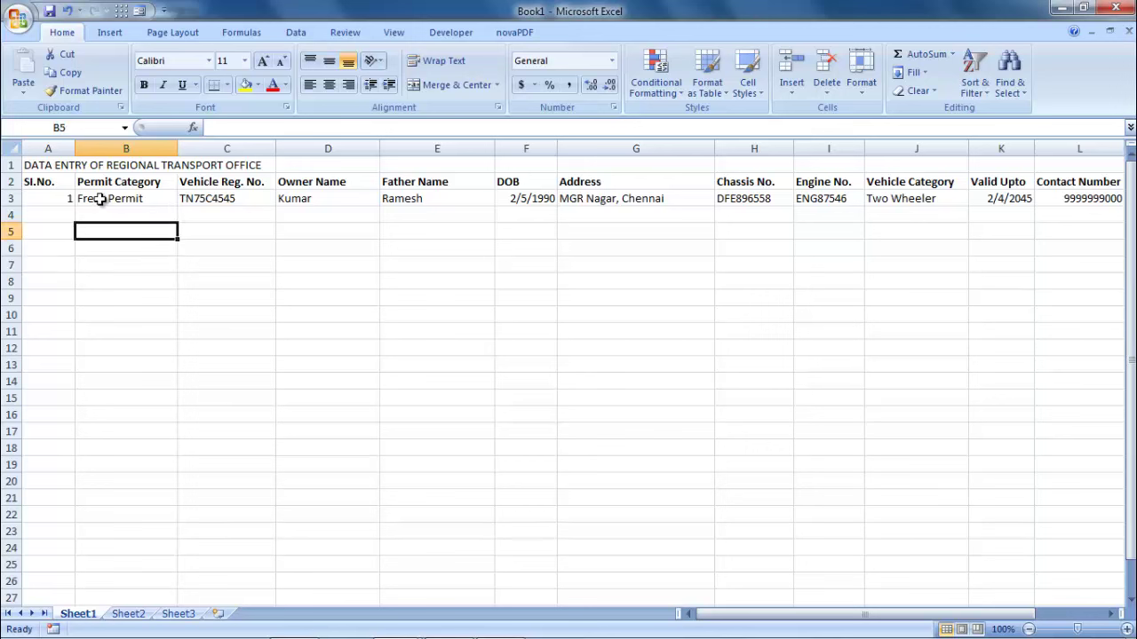
click(89, 199)
click(86, 228)
click(62, 215)
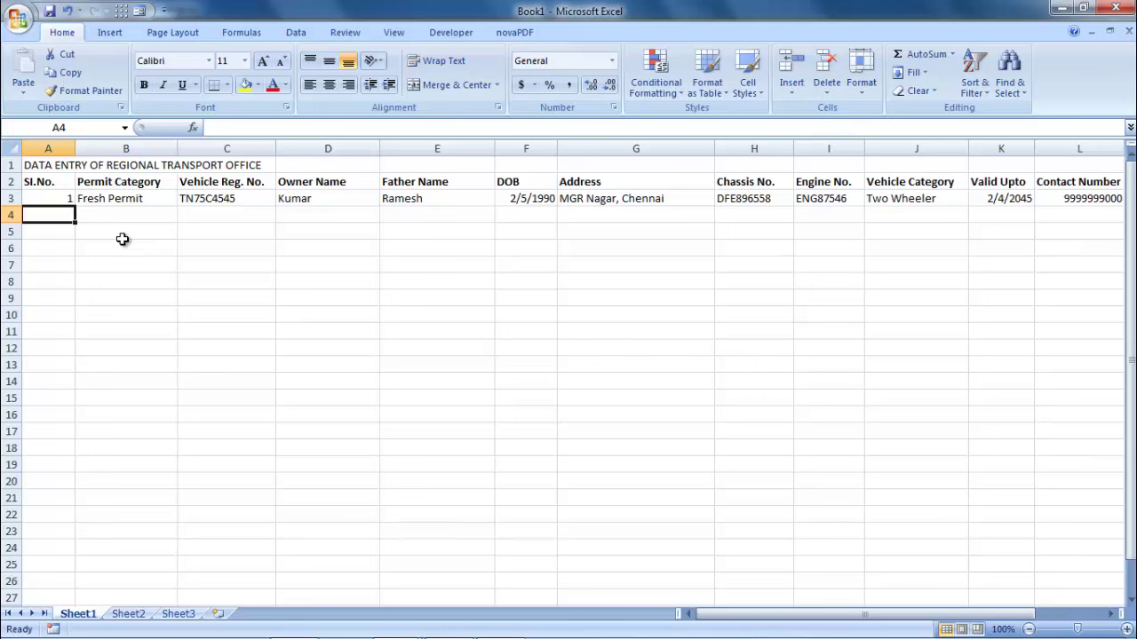
text(2)
key(Return)
click(64, 201)
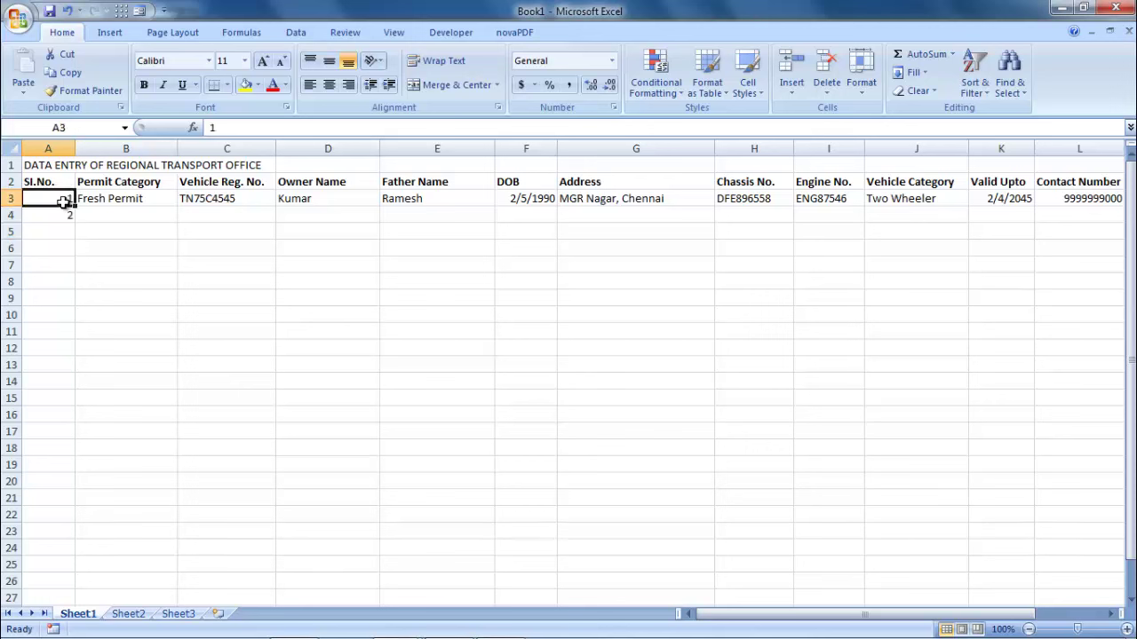
drag(64, 200, 90, 487)
click(78, 228)
click(64, 201)
click(158, 198)
Step: Copy the first record in B3:L3 into rows 4 through 7
drag(133, 199, 1048, 200)
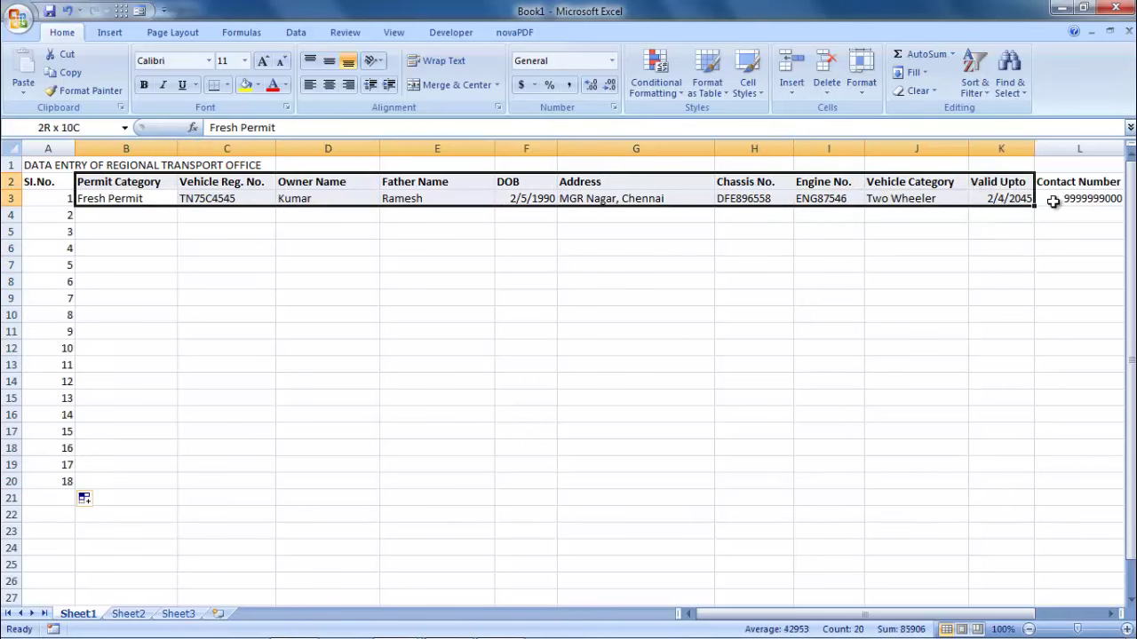
key(ctrl+c)
click(151, 222)
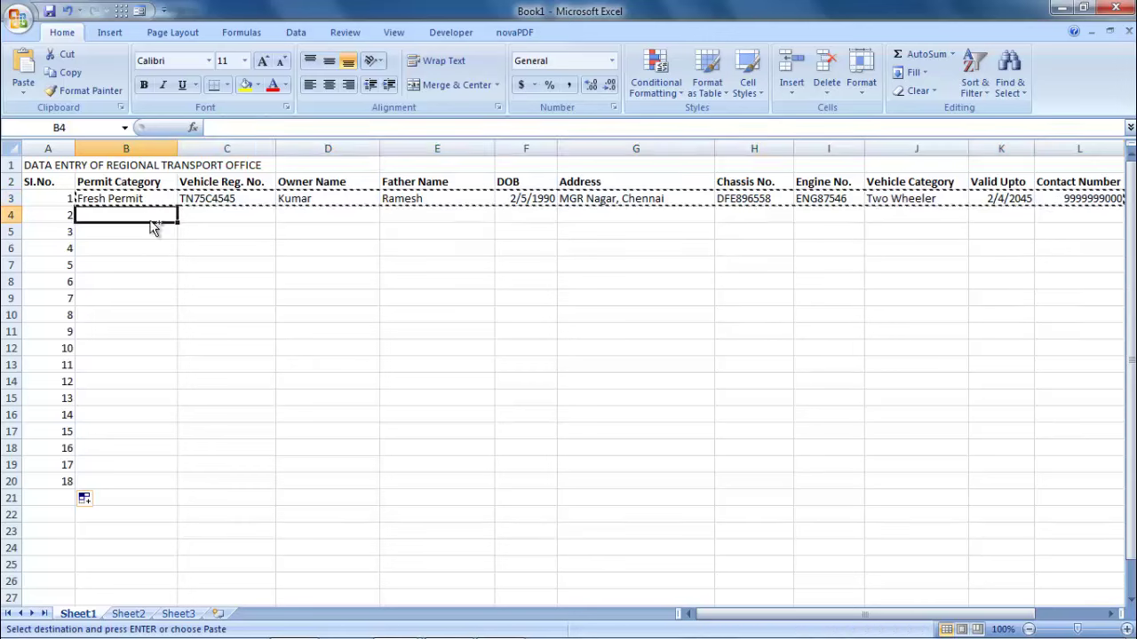
key(ctrl+v)
click(152, 233)
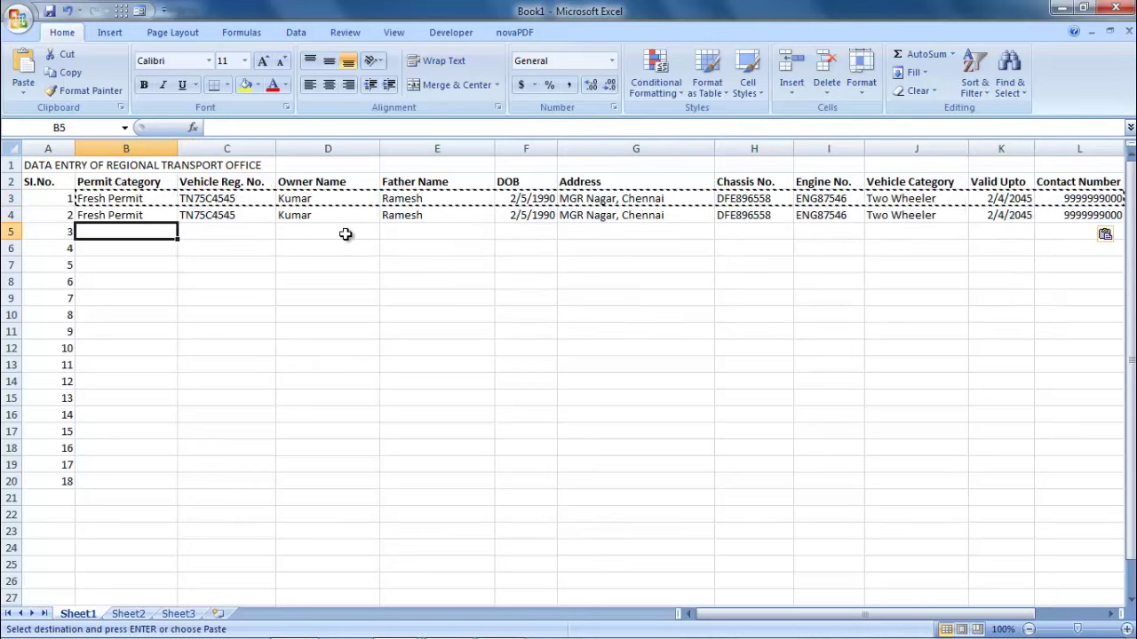
key(ctrl+v)
key(Down)
key(ctrl+v)
key(Down)
key(ctrl+v)
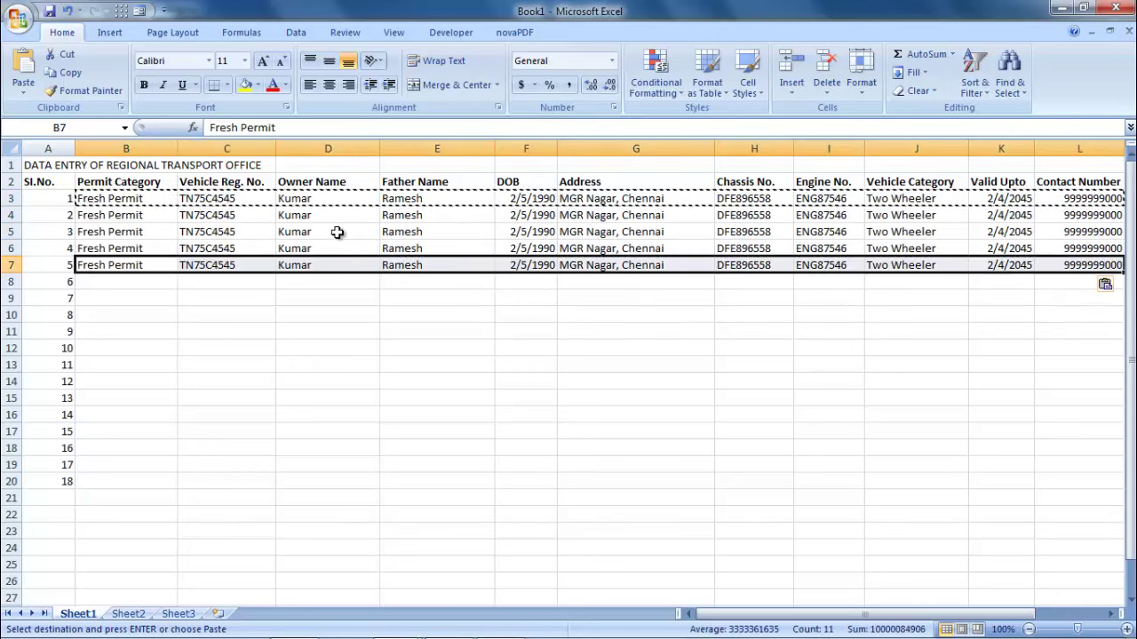
Step: Copy the rows 3–7 block to rows 8, 13 and 18, then clear surplus rows 21–22
drag(131, 205, 1091, 268)
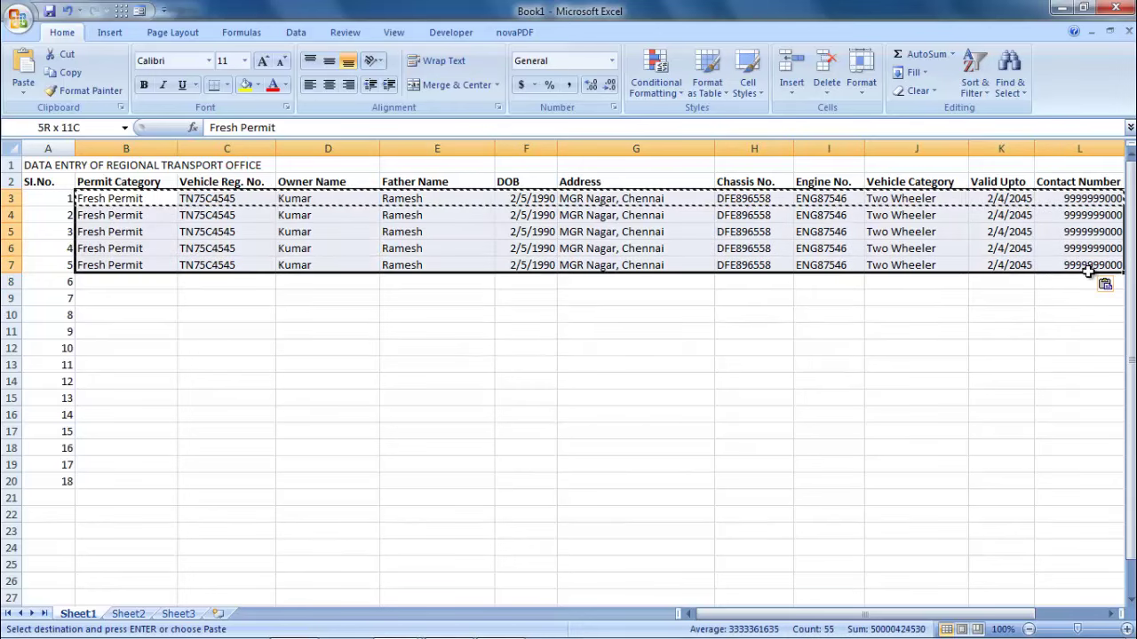
key(ctrl+c)
click(135, 282)
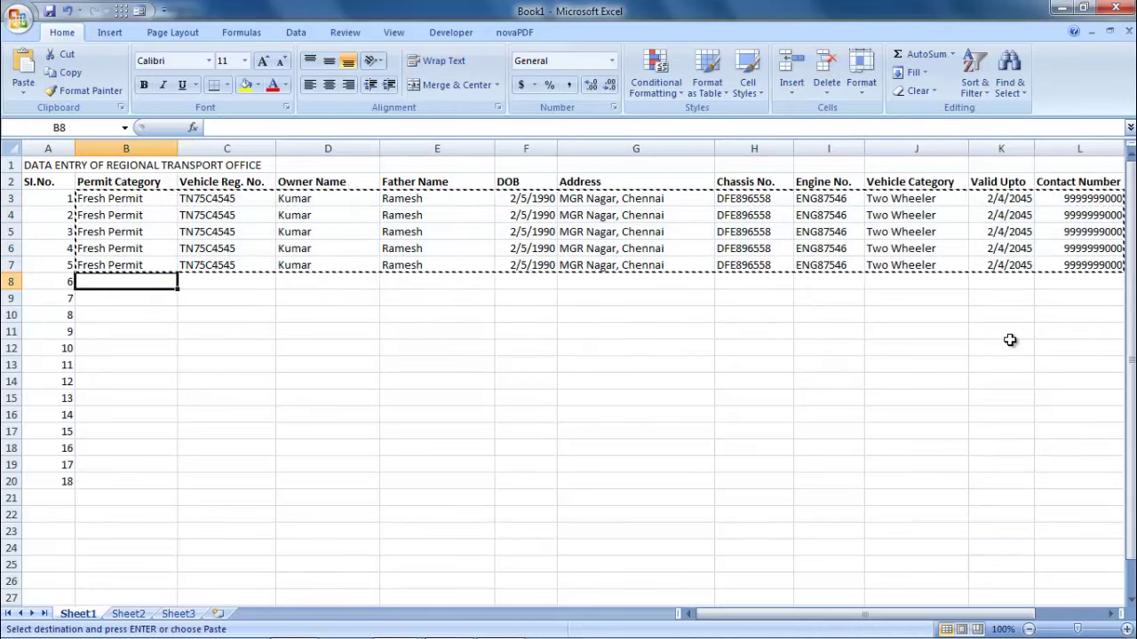
key(ctrl+v)
key(Down)
key(Down)
key(Down)
key(Down)
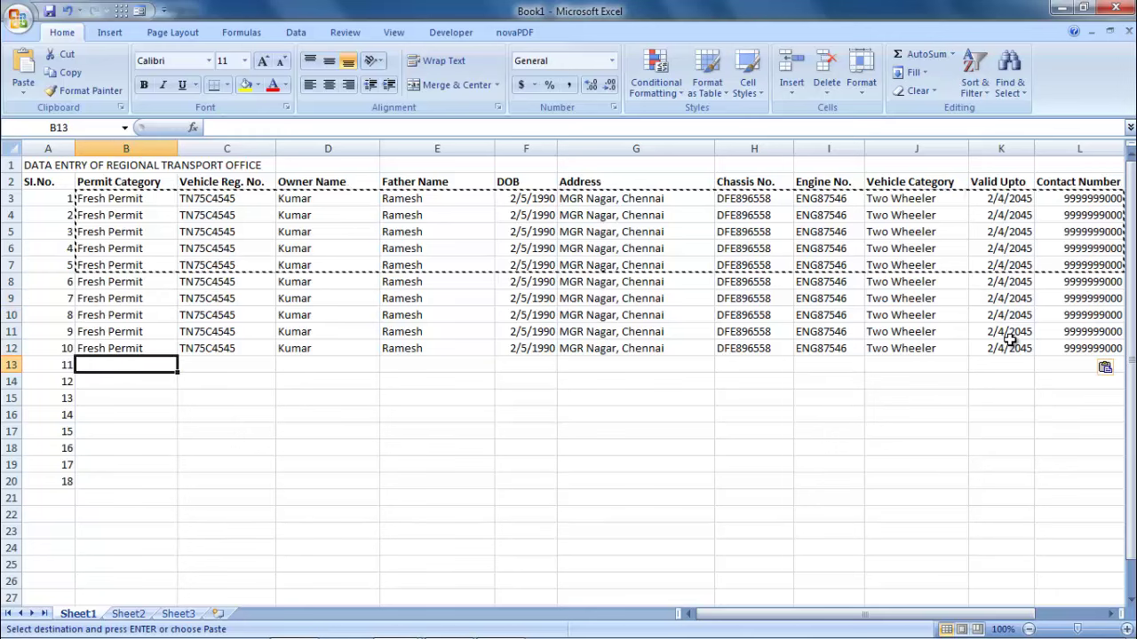
key(ctrl+v)
key(Down)
key(Down)
key(Down)
key(Down)
key(Down)
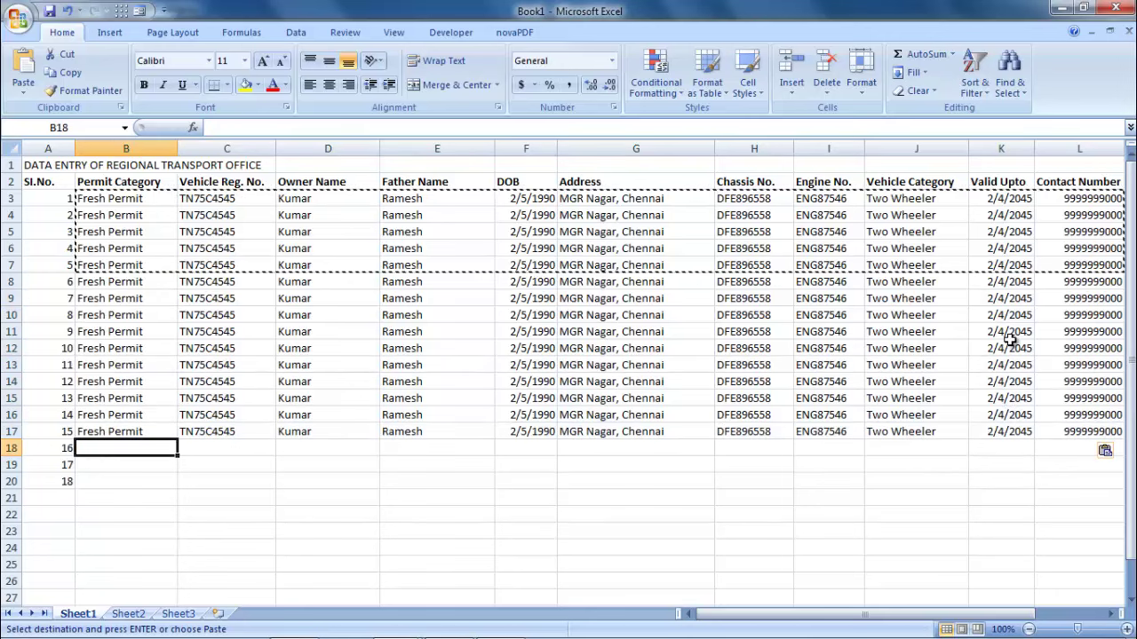
key(ctrl+v)
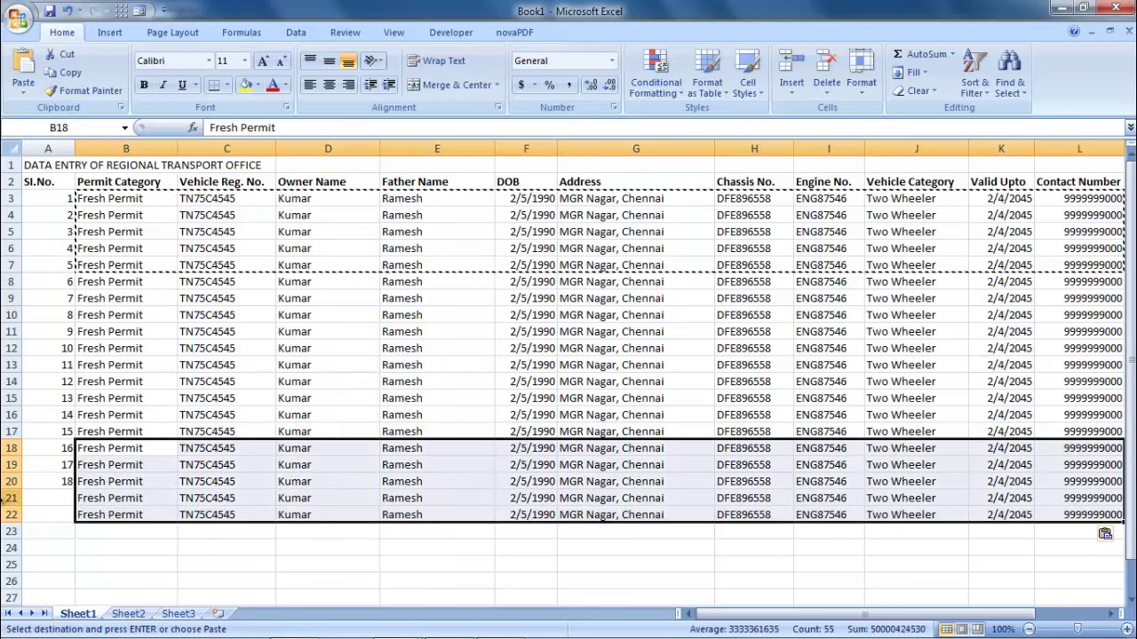
drag(11, 498, 11, 531)
key(Delete)
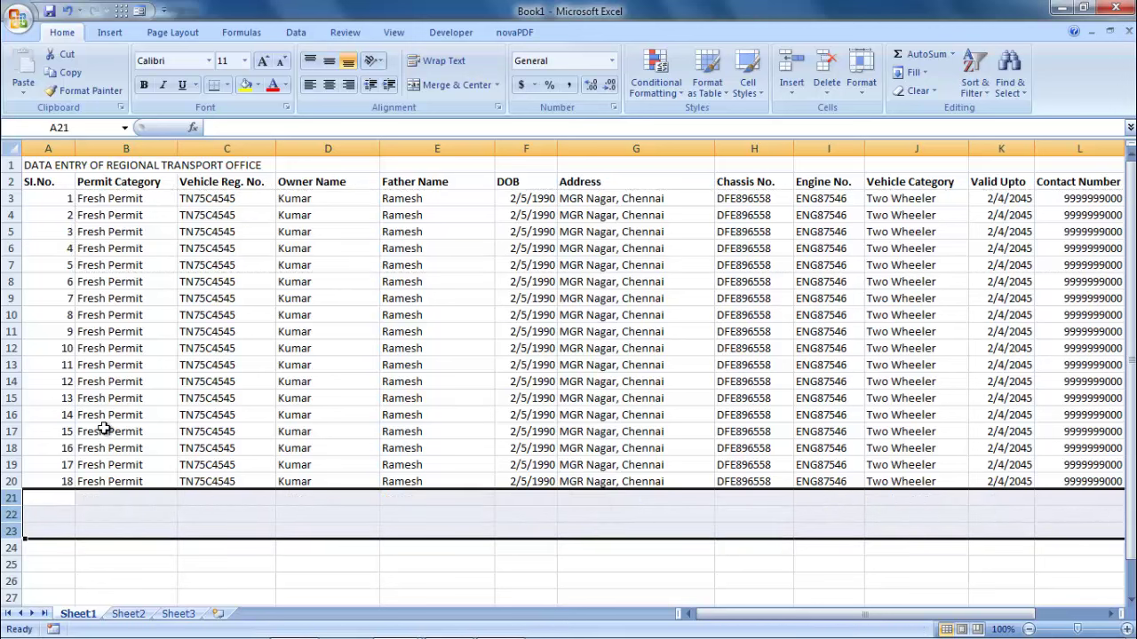
click(259, 351)
Step: Merge and centre A1:L1, enlarge the title to size 26, fill it yellow and make it bold
click(91, 196)
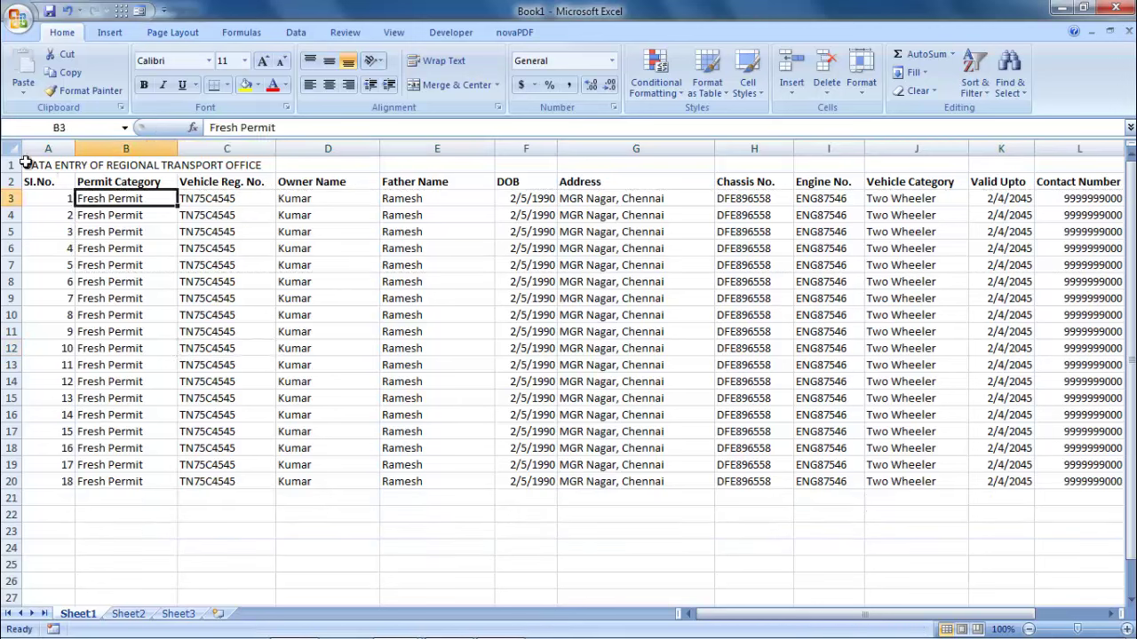
click(33, 165)
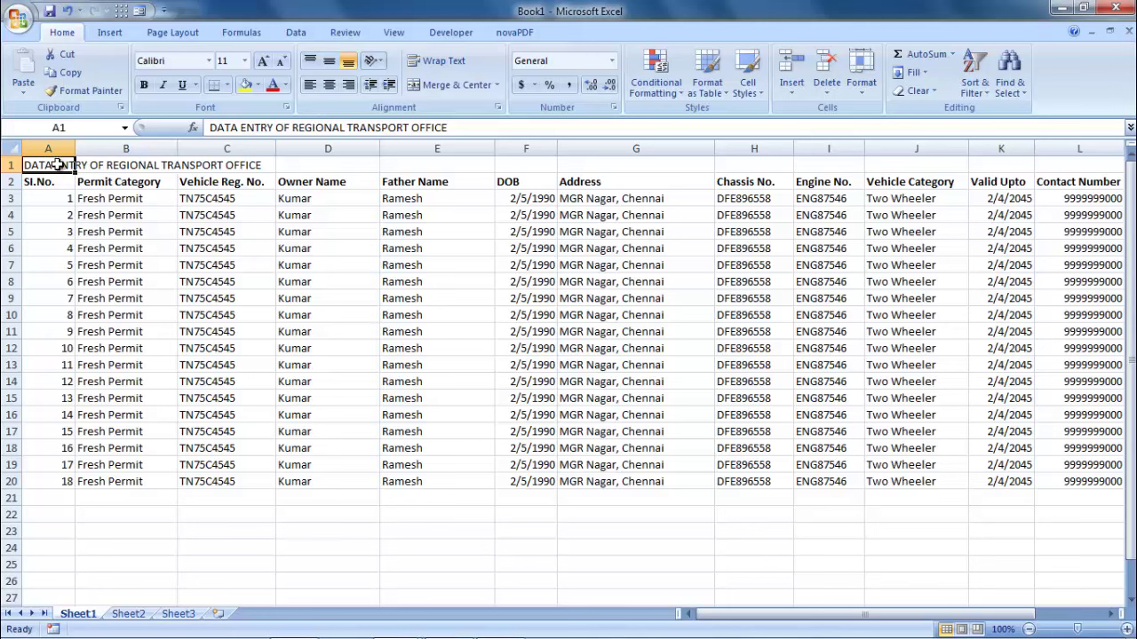
drag(56, 165, 1075, 166)
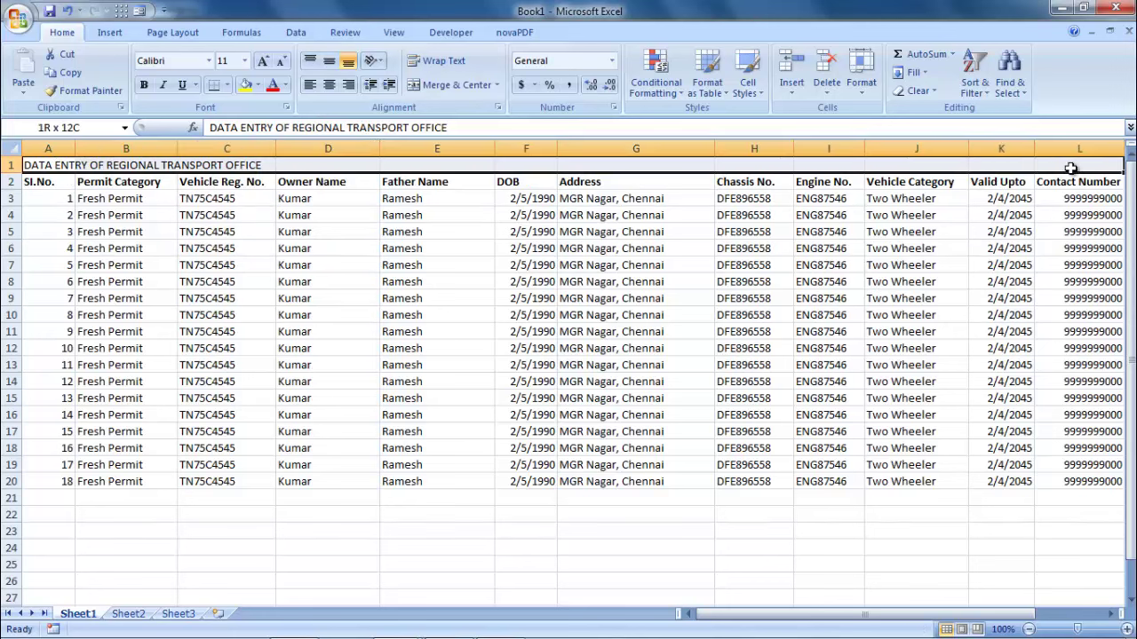
click(434, 87)
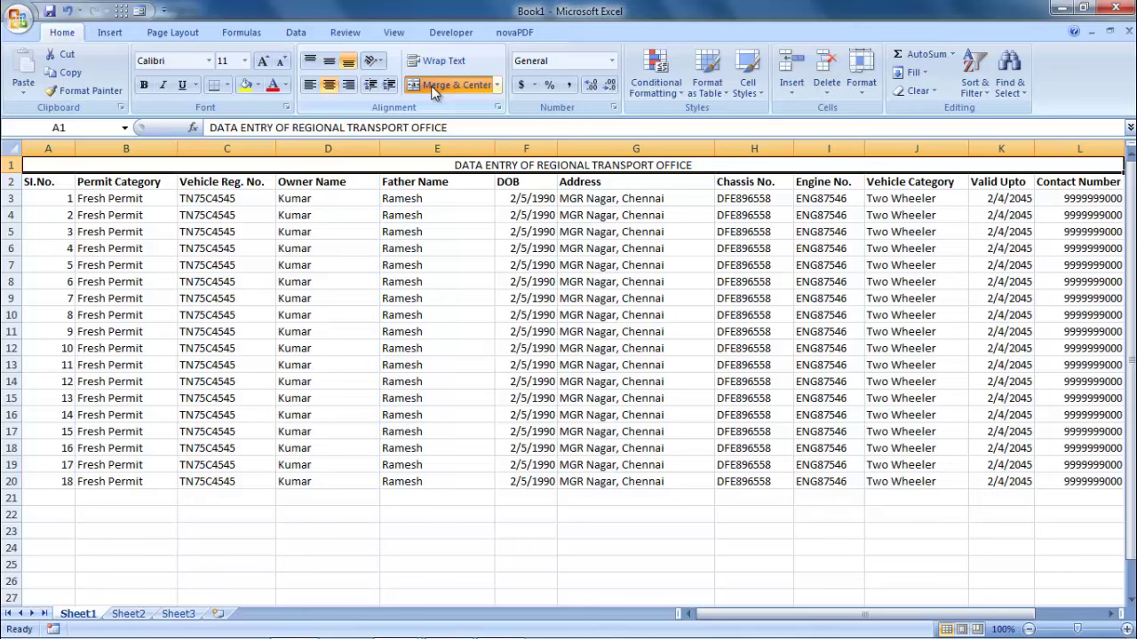
click(264, 62)
click(263, 62)
click(264, 63)
click(264, 62)
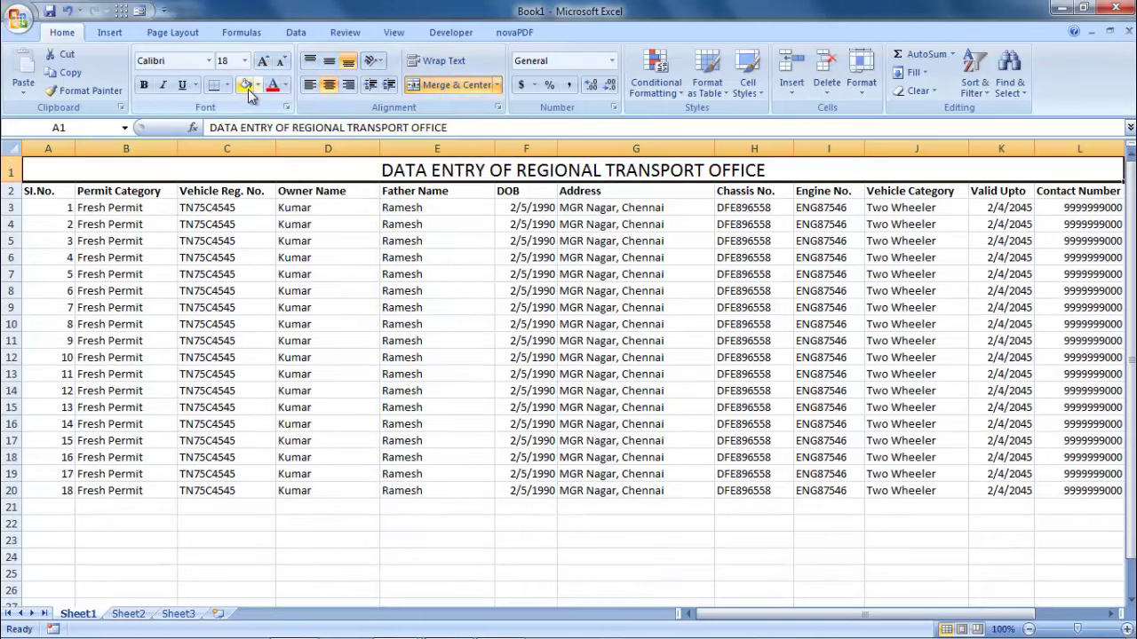
click(250, 88)
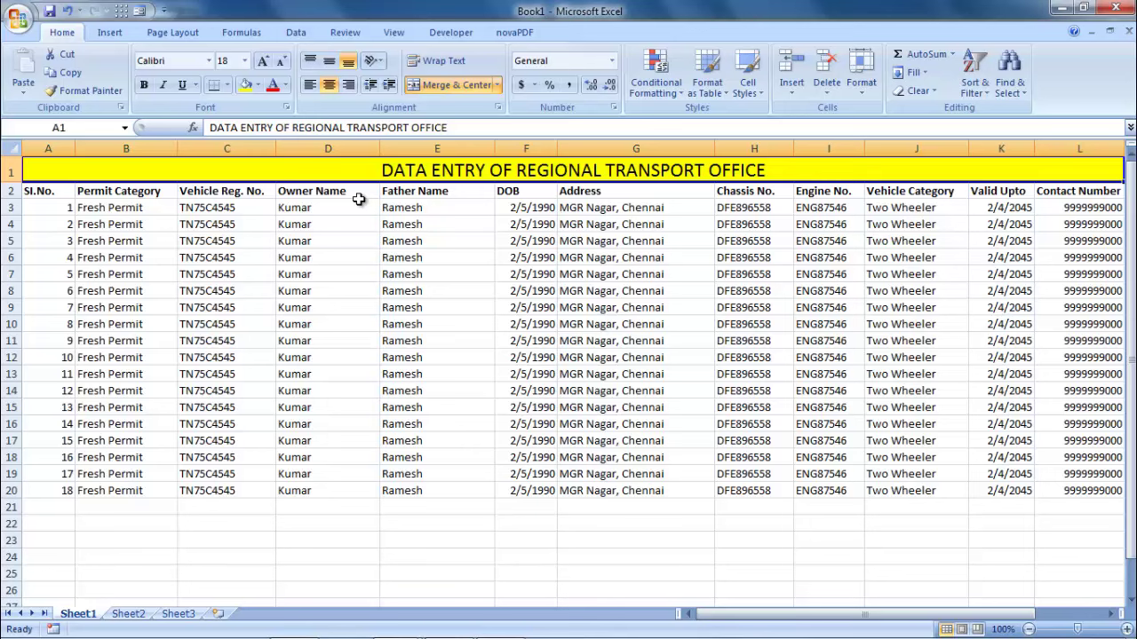
key(ctrl+b)
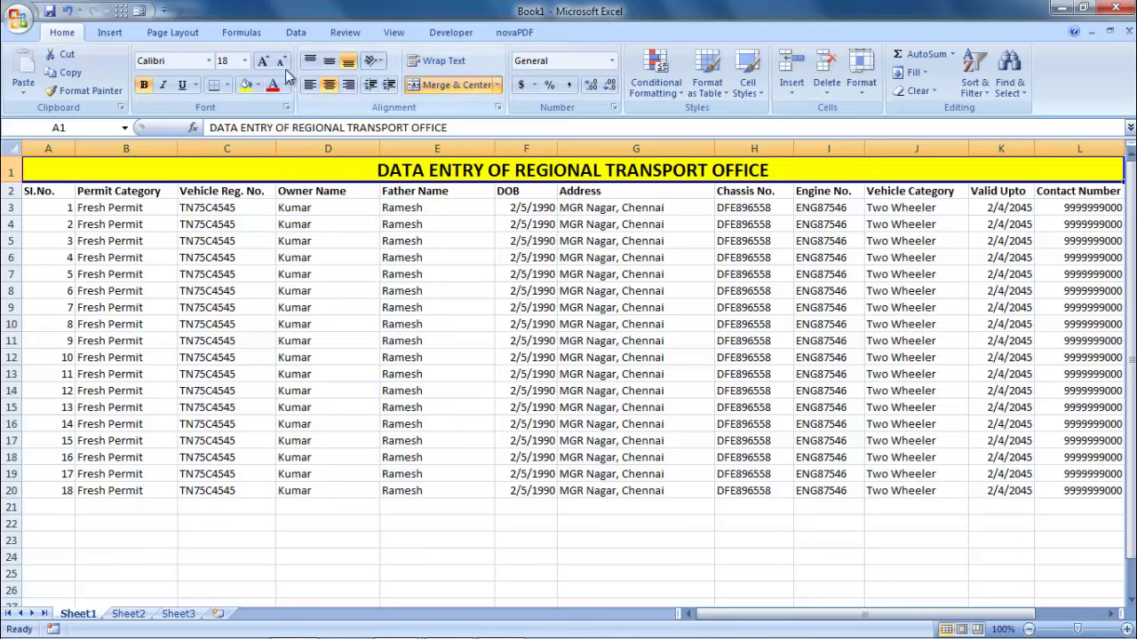
click(264, 61)
click(264, 60)
click(264, 61)
click(264, 61)
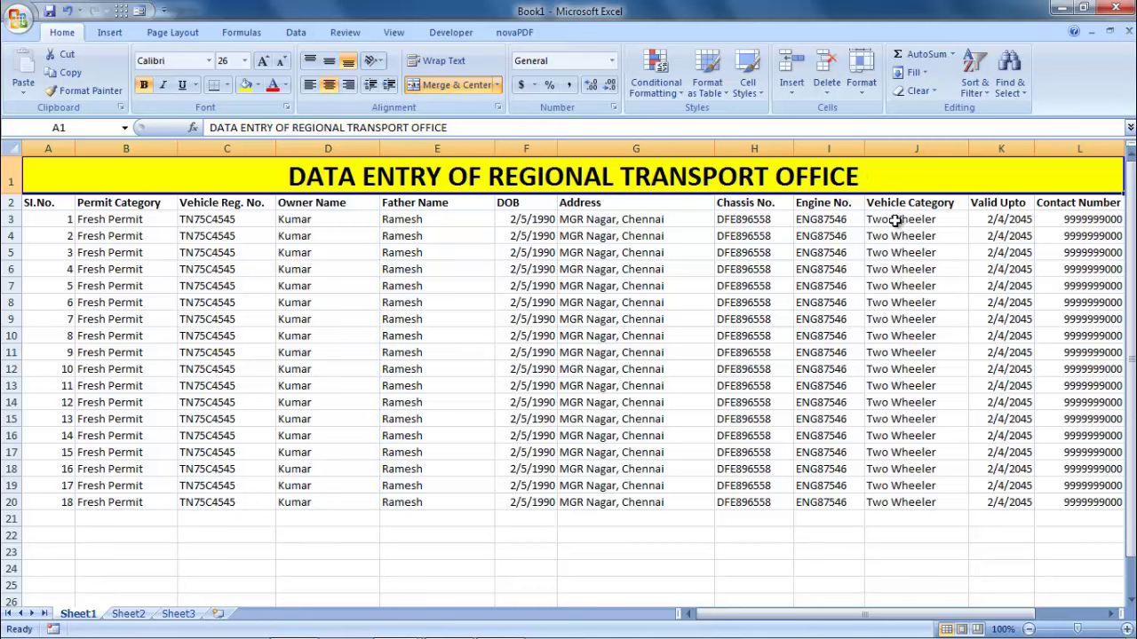
click(255, 336)
Step: Centre-align columns A to F and H to L, leaving the Address column as it is
click(41, 385)
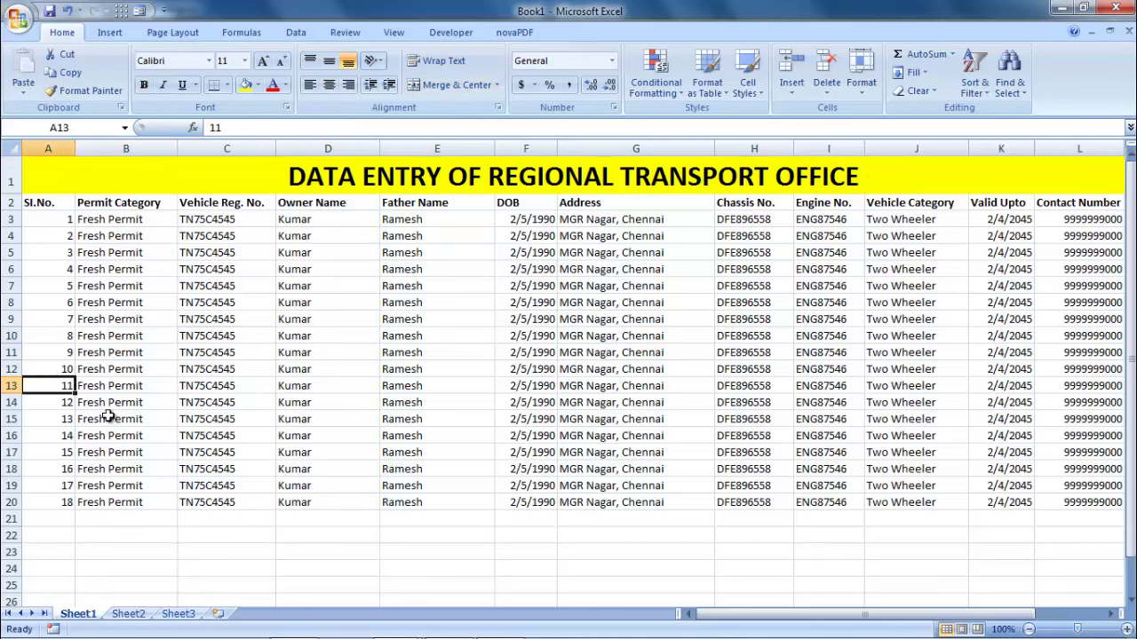
click(109, 418)
mouse_move(64, 149)
mouse_down()
mouse_move(437, 218)
mouse_move(533, 222)
mouse_up()
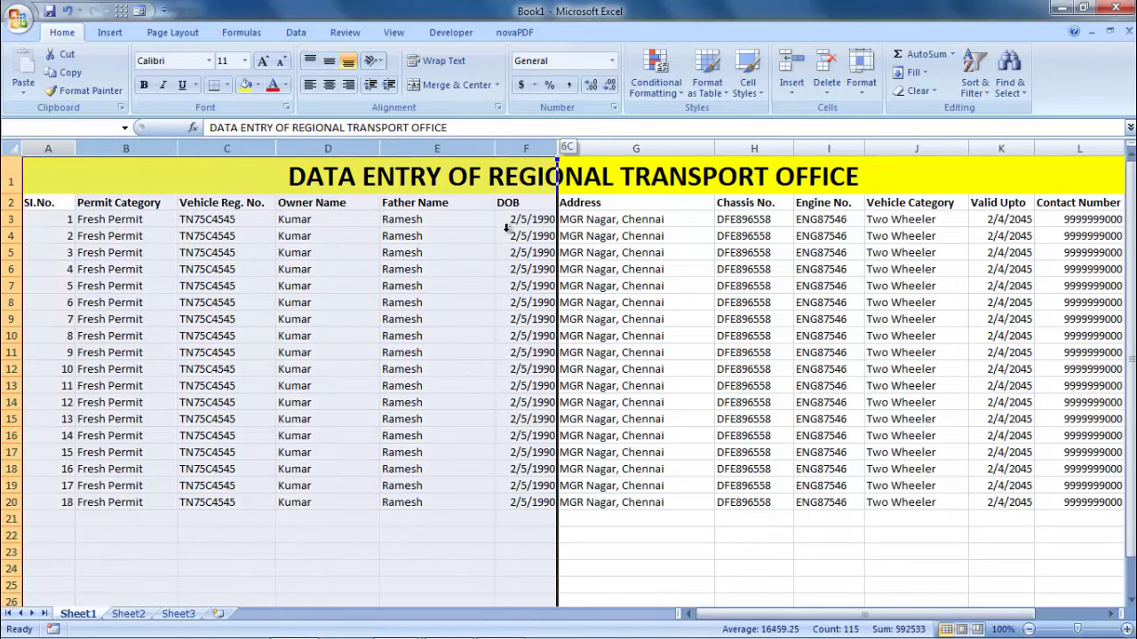
click(328, 88)
click(754, 304)
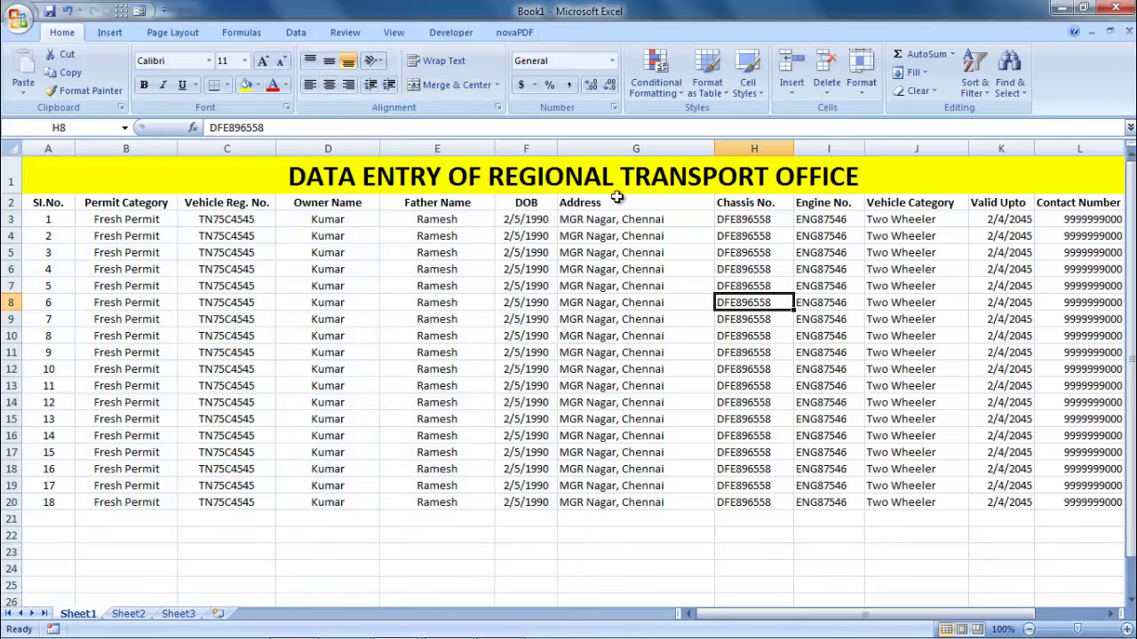
drag(761, 150, 1057, 221)
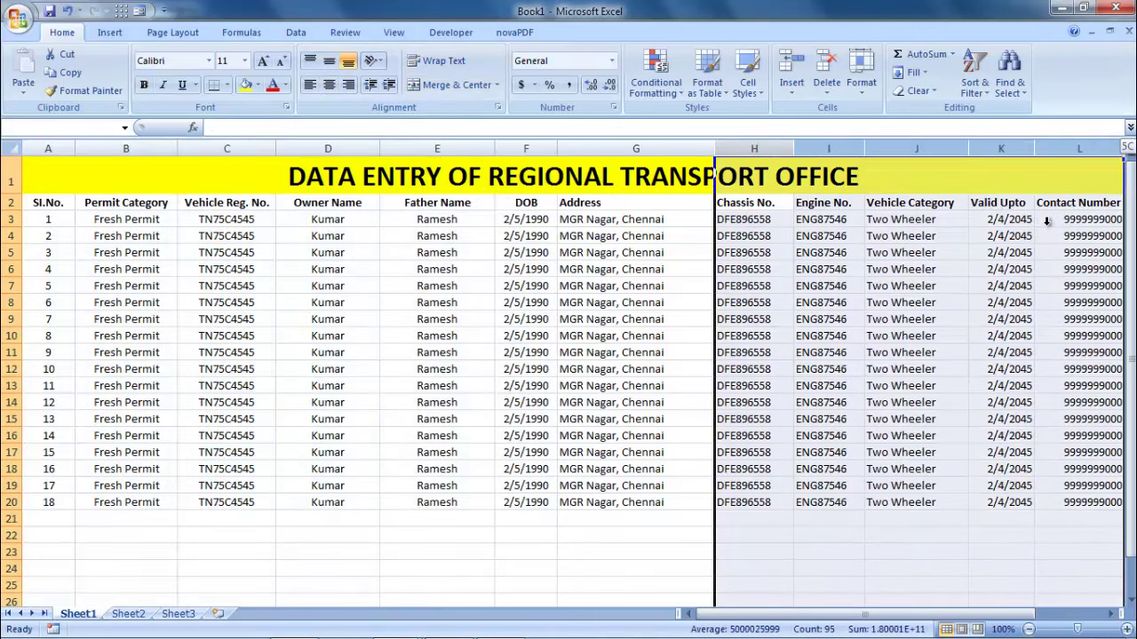
click(329, 84)
click(804, 390)
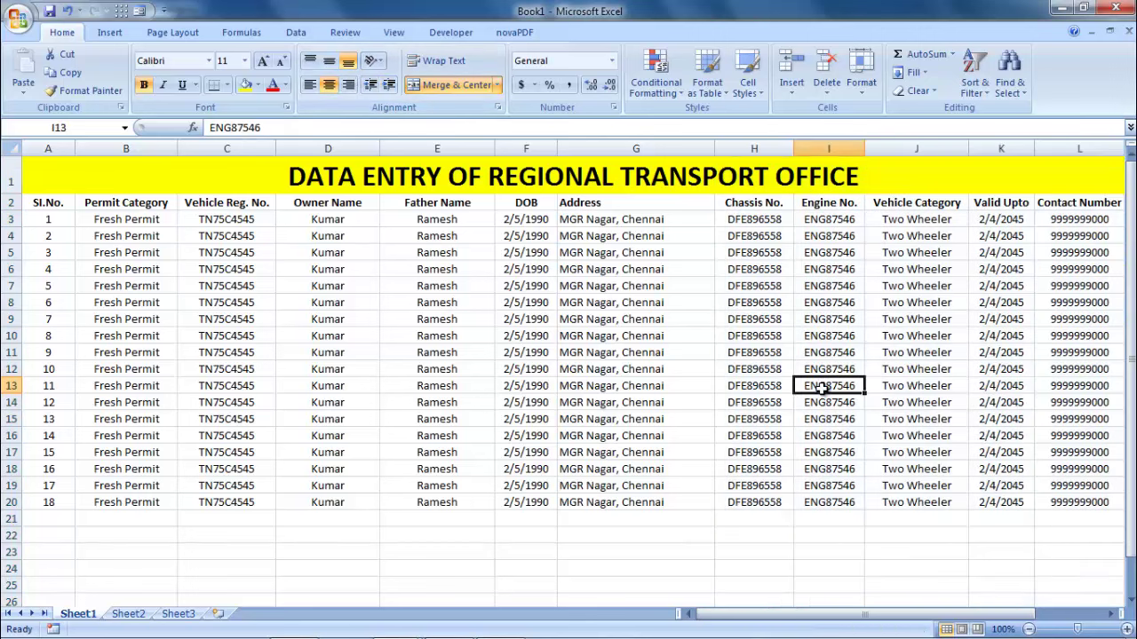
Step: Make the Sl.No. header cell bold
click(517, 465)
click(61, 266)
click(44, 204)
key(ctrl+b)
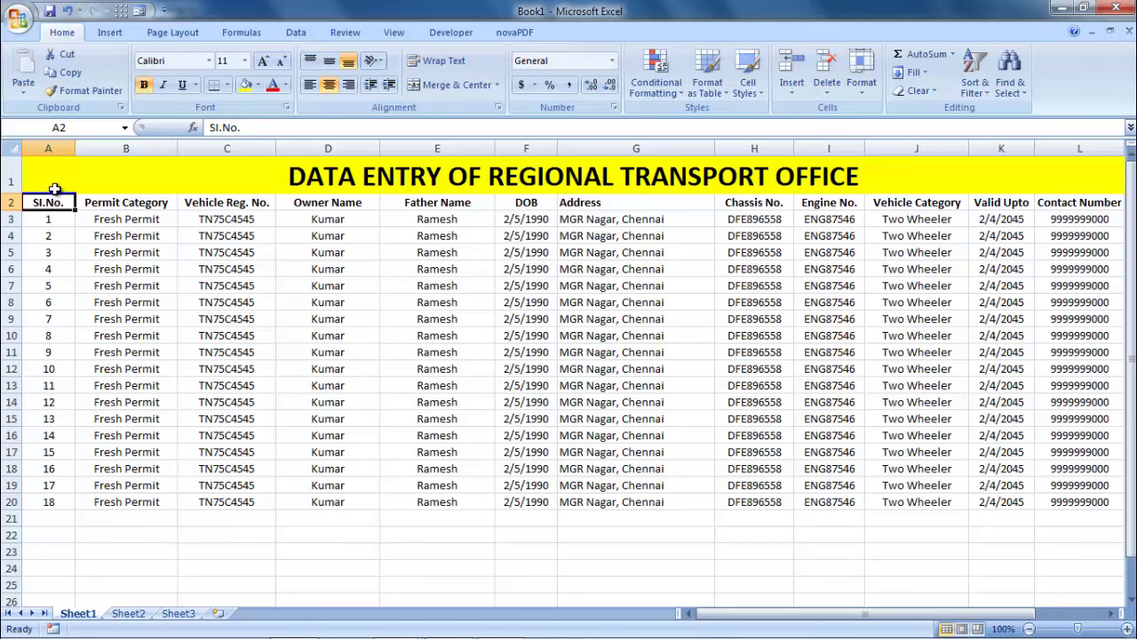
Step: Apply All Borders to A1:L20, from the title through the last record row
mouse_move(49, 160)
mouse_down()
mouse_move(592, 286)
mouse_move(626, 503)
mouse_up()
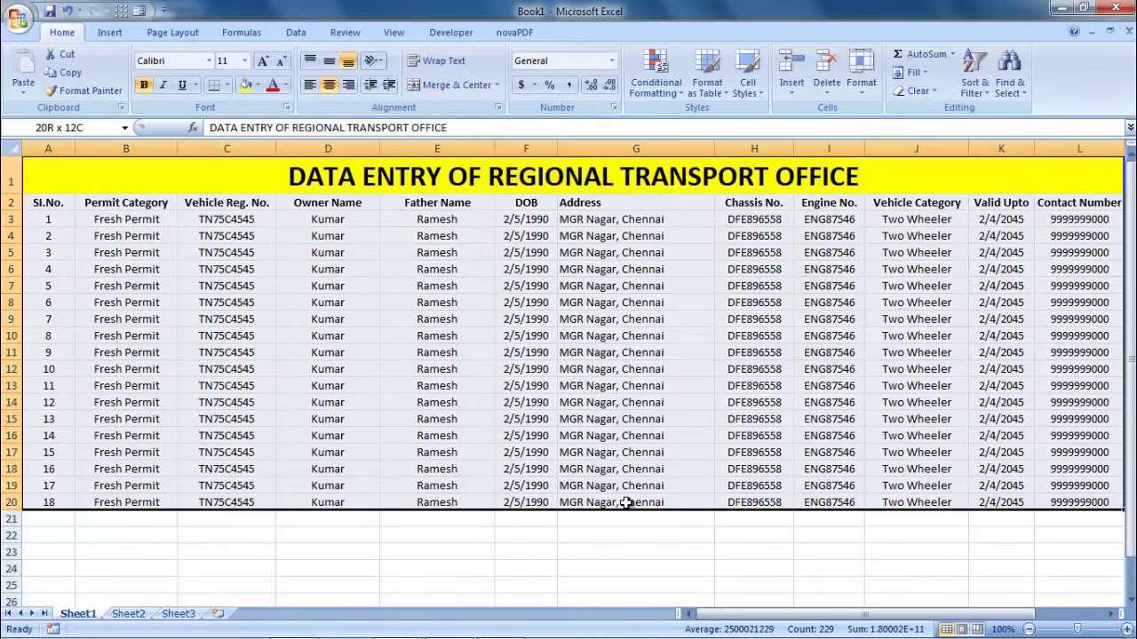
click(228, 84)
click(275, 219)
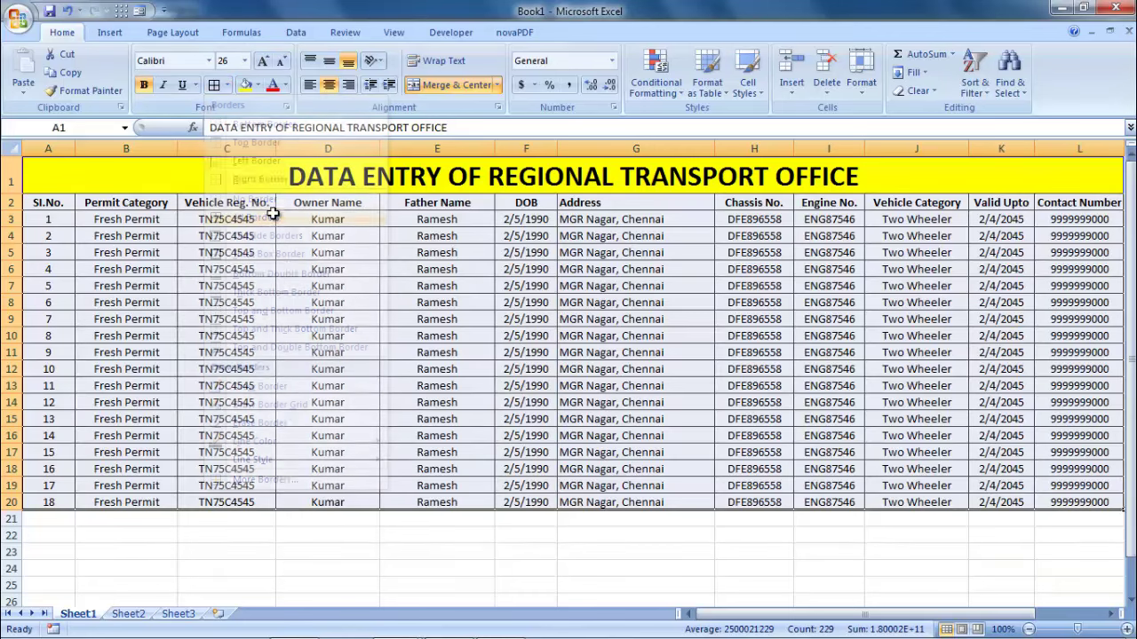
click(437, 536)
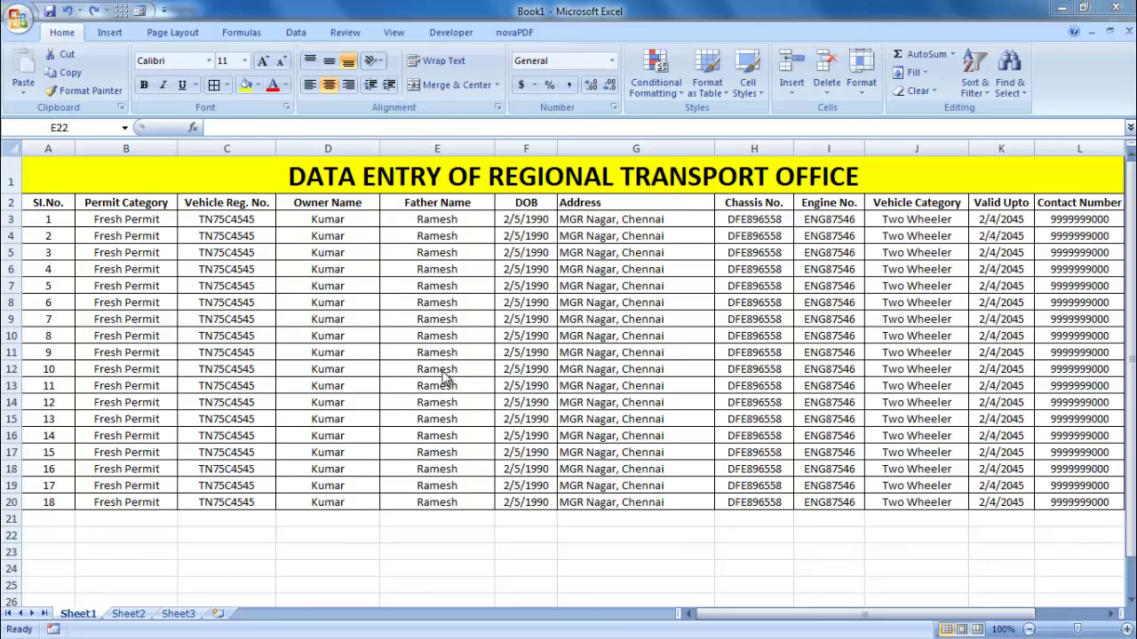
Step: Apply Narrow margins, A4 paper size and Landscape orientation to the printed page
click(175, 32)
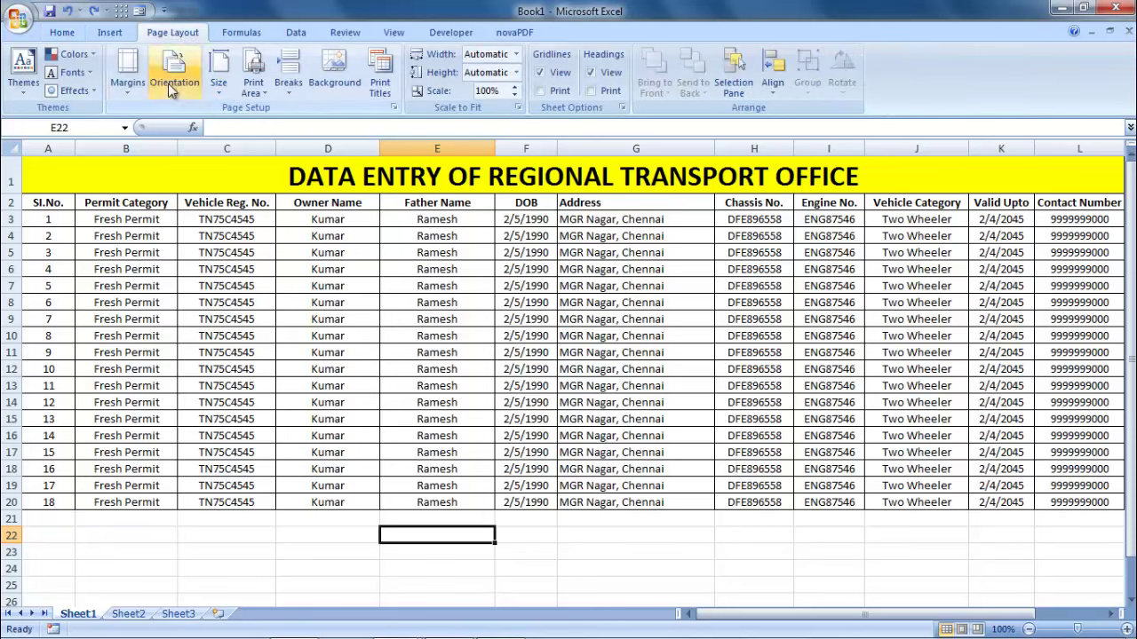
click(129, 78)
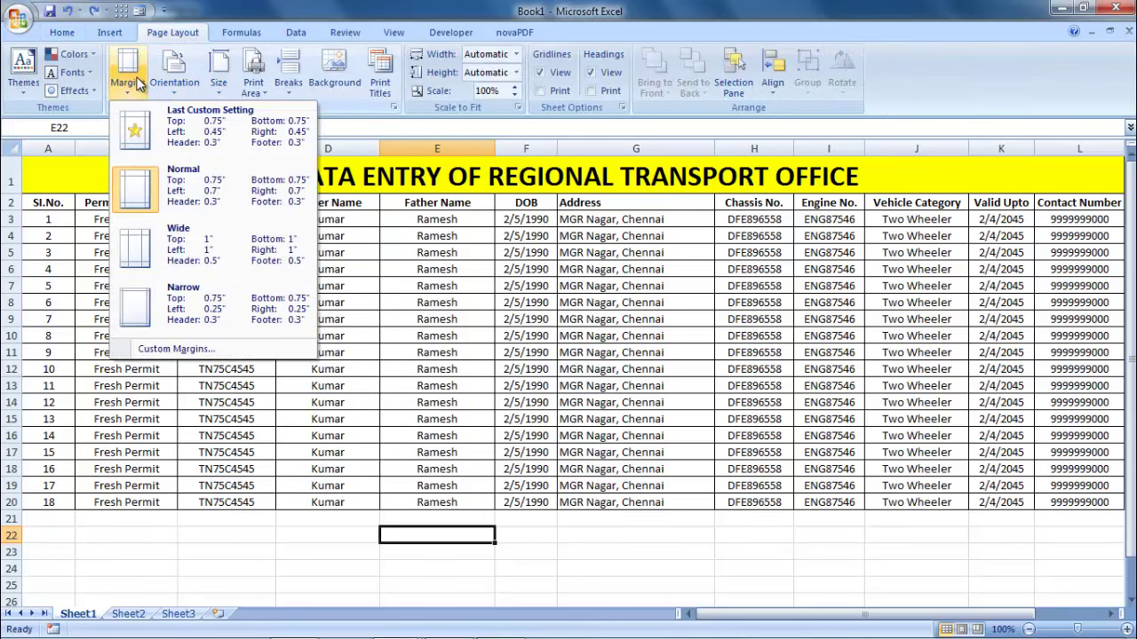
click(201, 299)
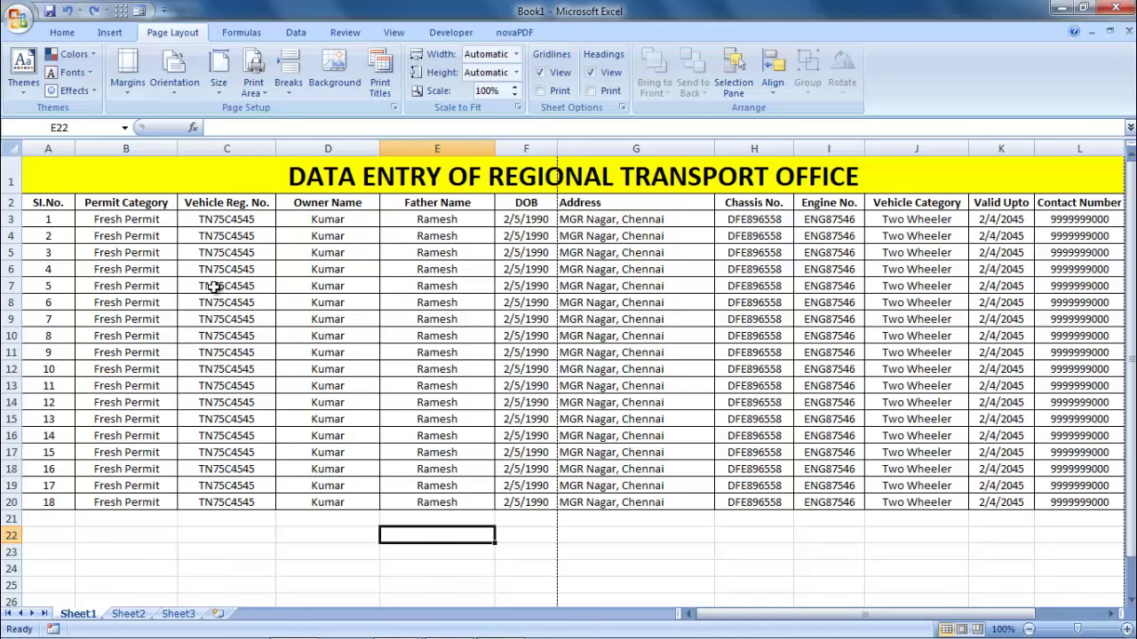
click(127, 13)
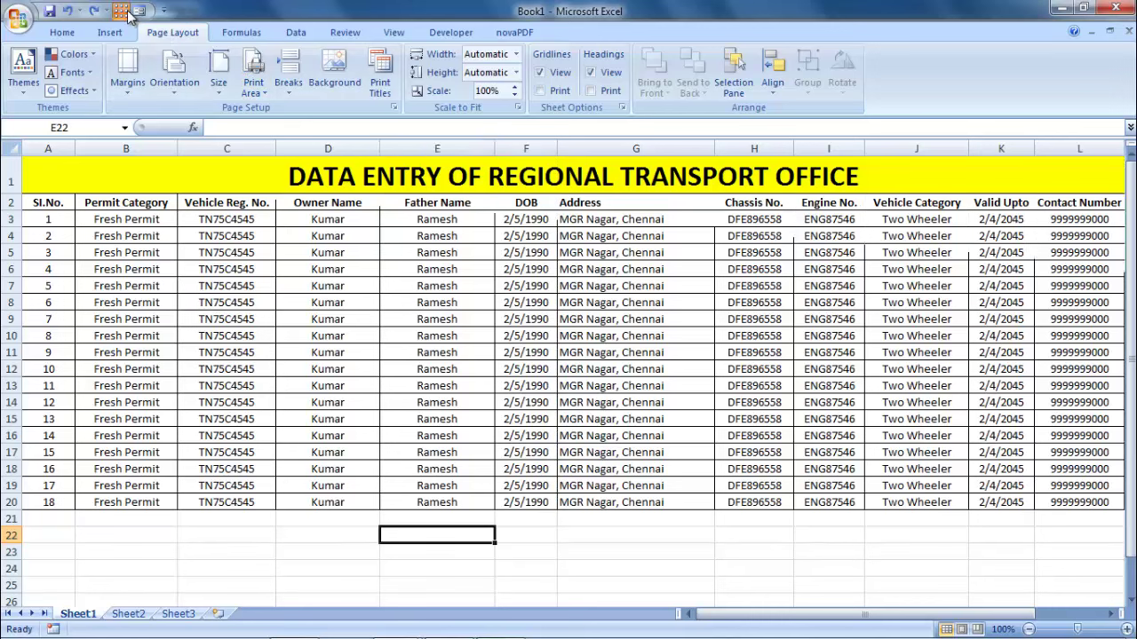
click(220, 82)
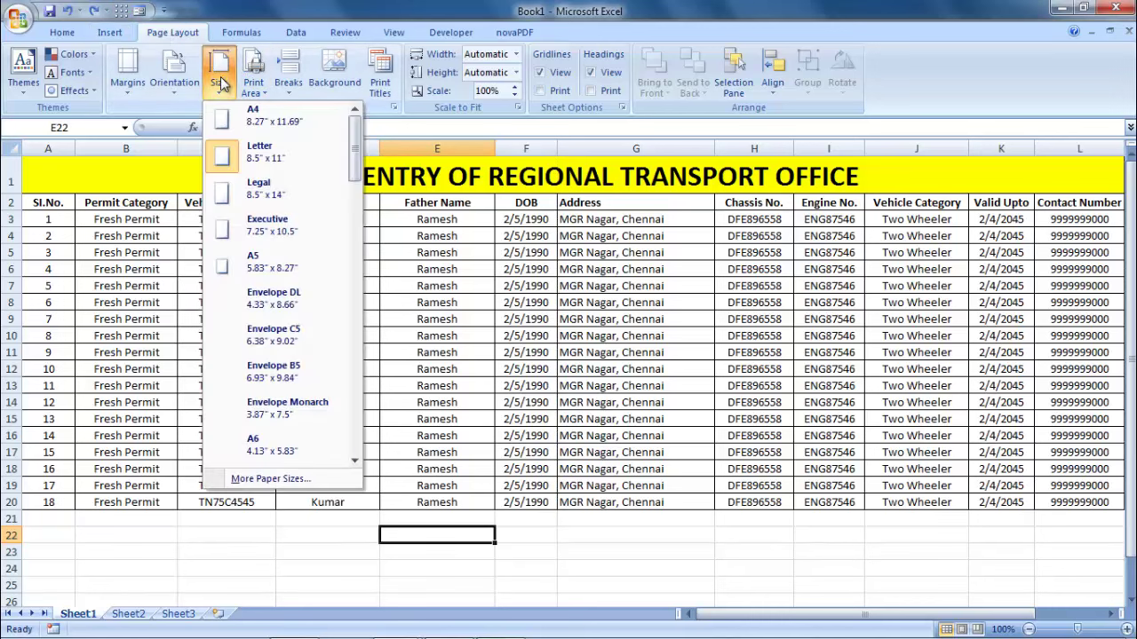
click(263, 116)
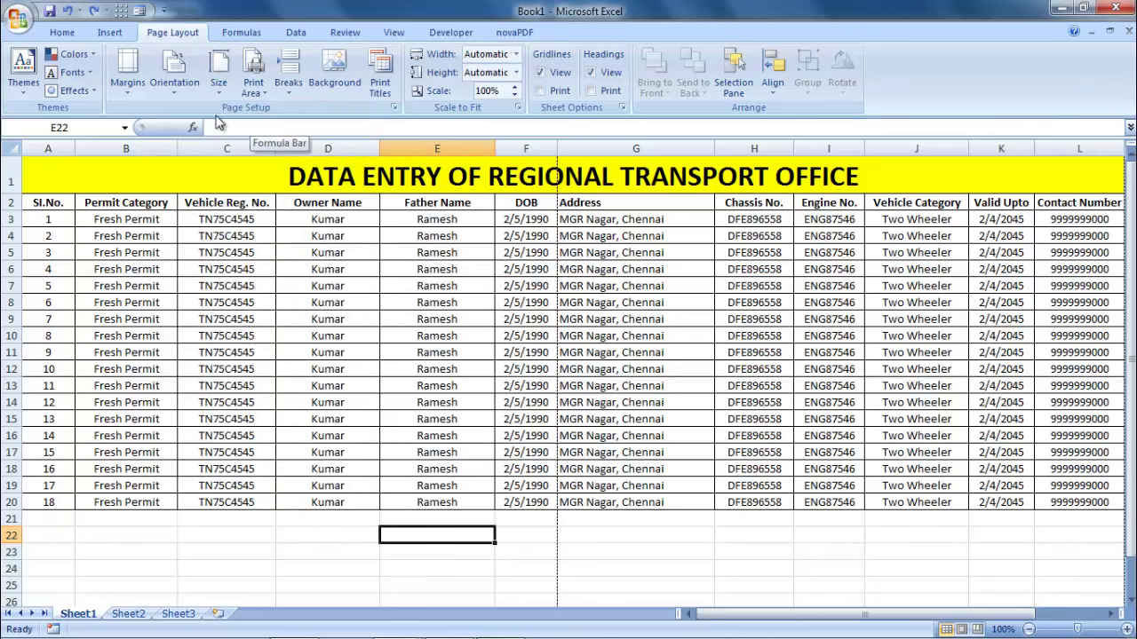
click(179, 79)
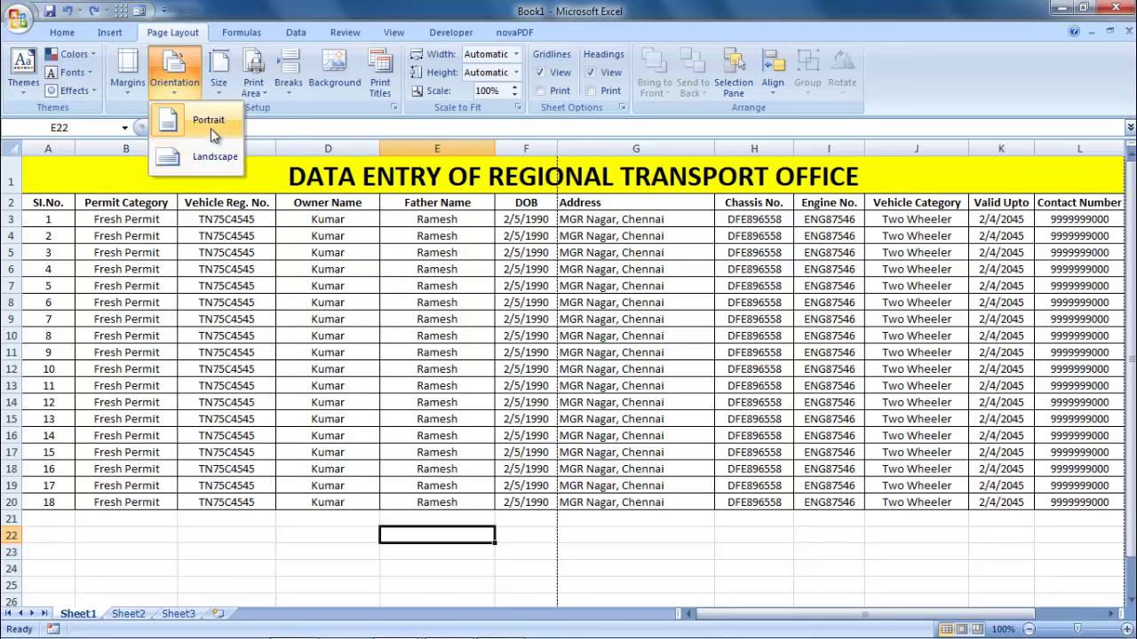
click(211, 158)
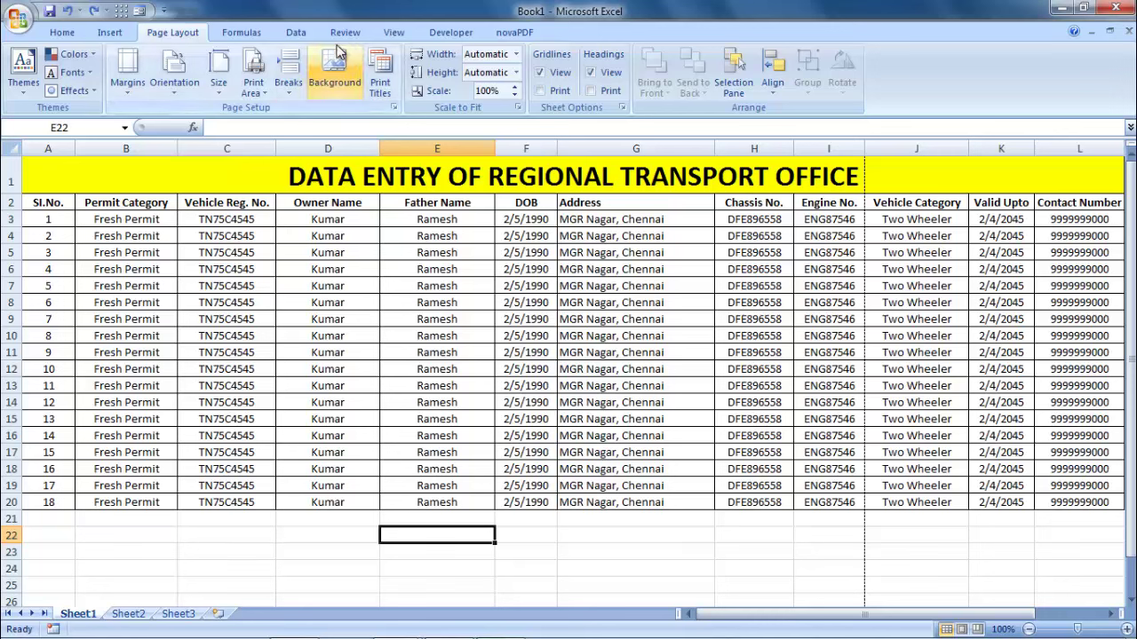
click(391, 33)
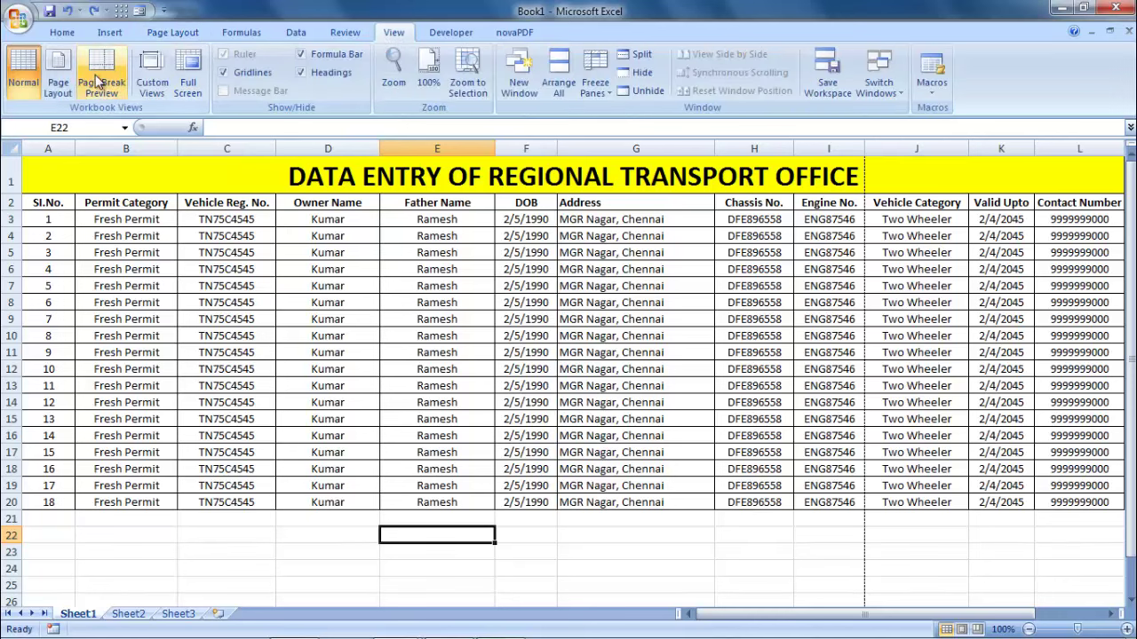
Step: In Page Layout view, narrow the Address, Chassis No., Sl.No., Father Name, Owner Name and Vehicle Reg. No. columns
click(58, 87)
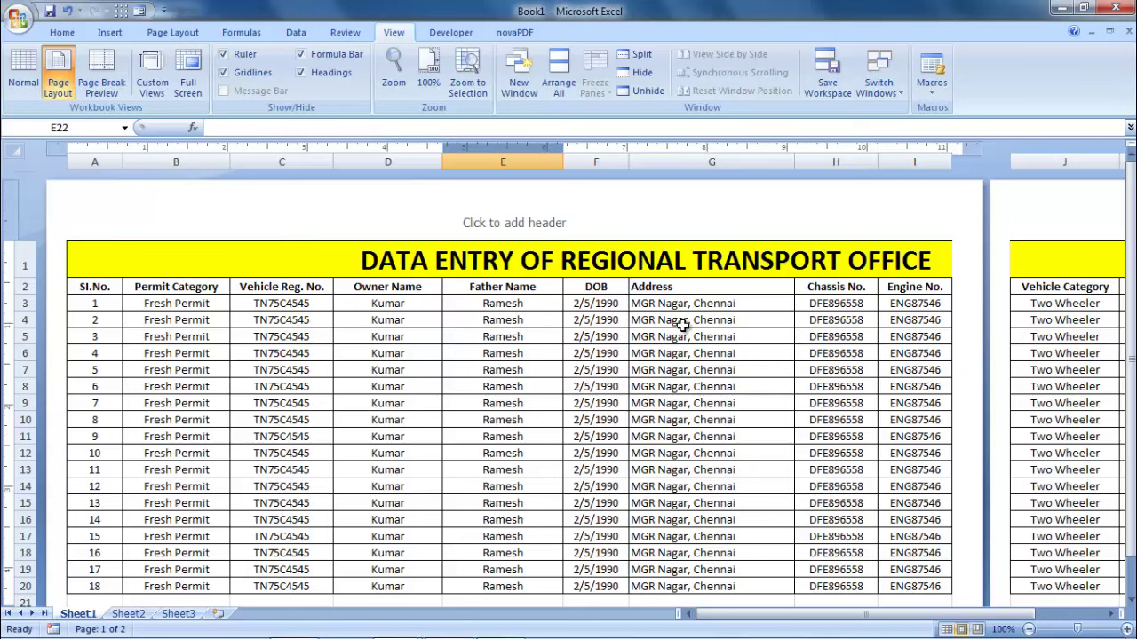
drag(433, 161, 417, 161)
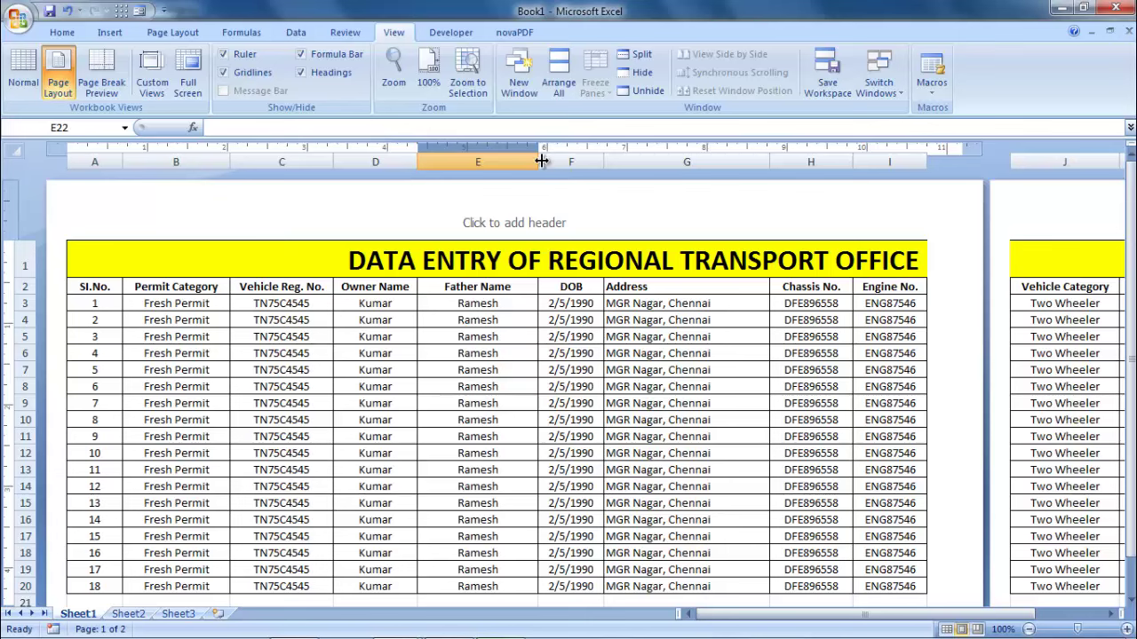
drag(542, 160, 520, 160)
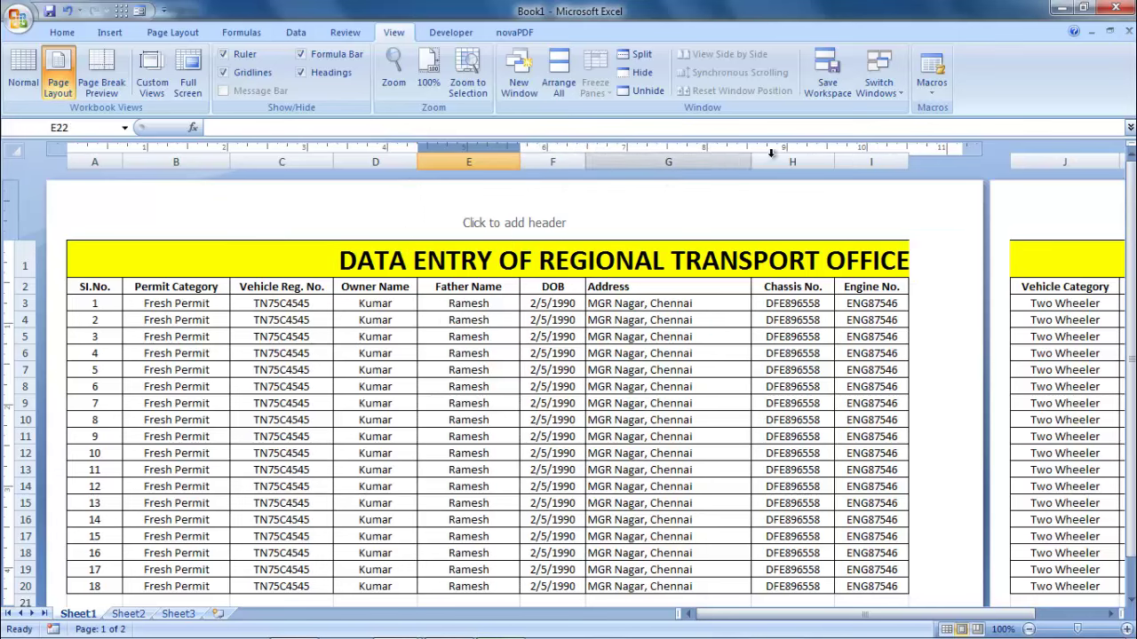
drag(751, 162, 729, 165)
drag(815, 165, 806, 165)
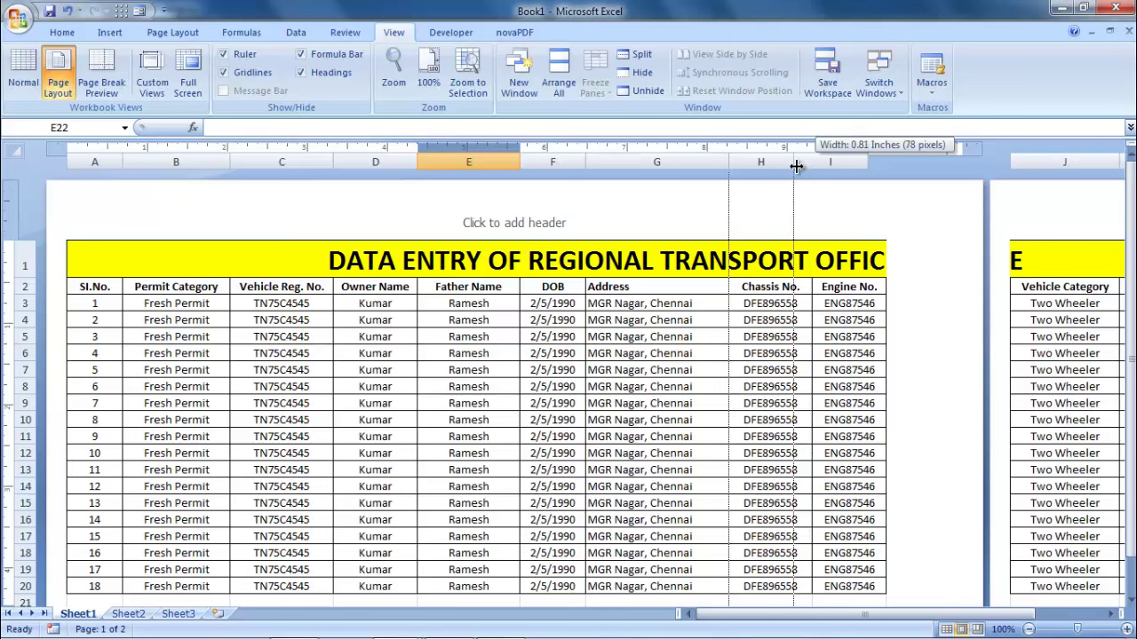
drag(728, 168, 709, 164)
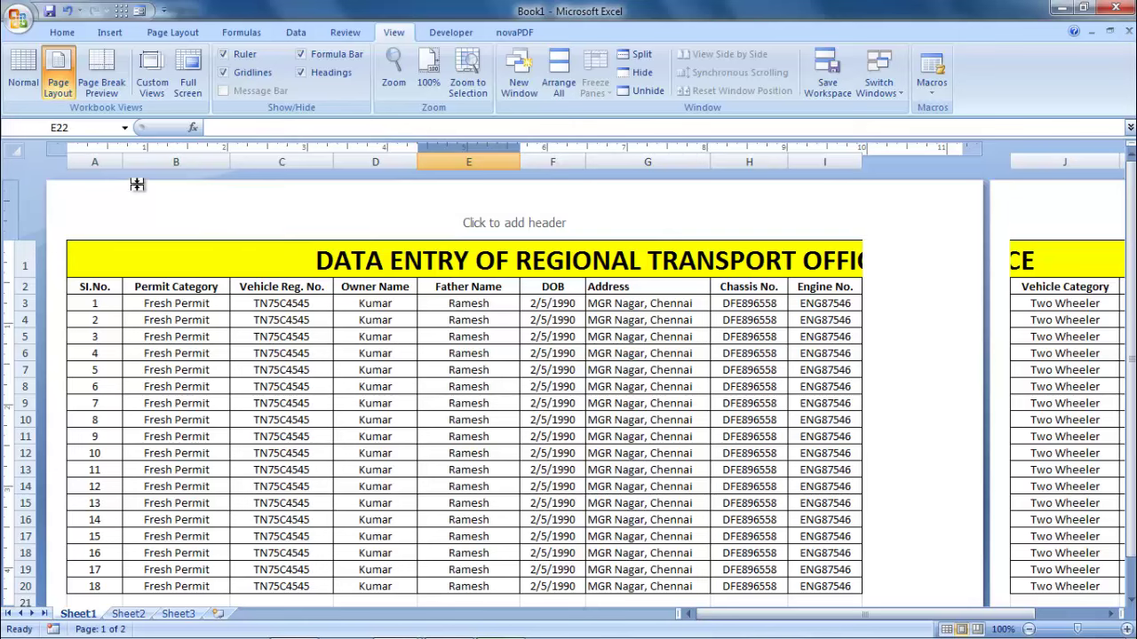
drag(123, 161, 111, 169)
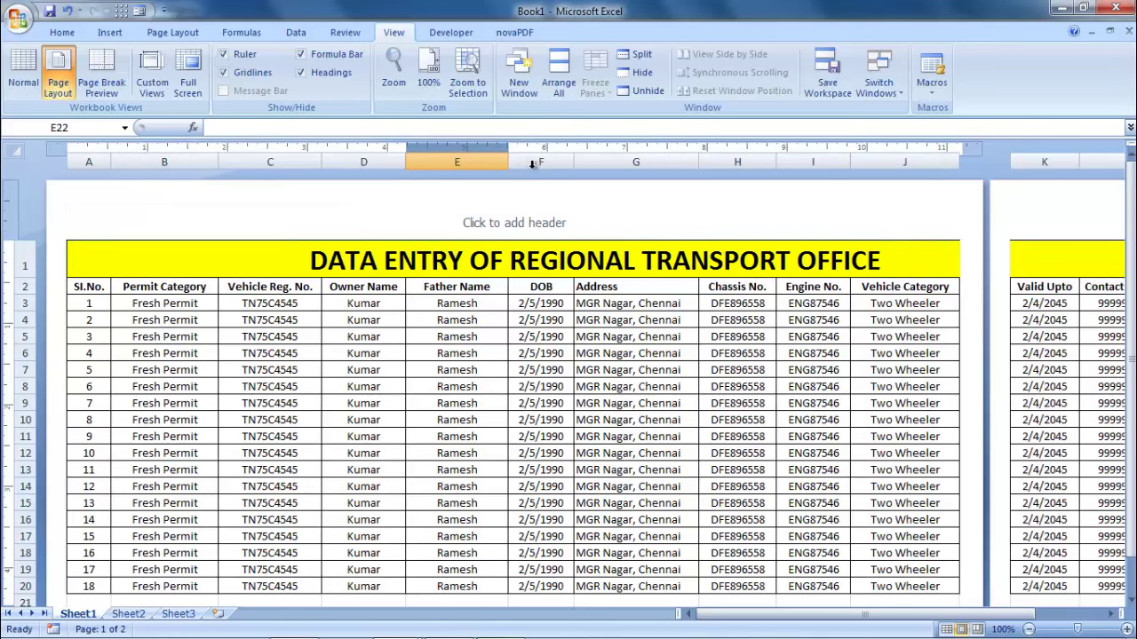
drag(508, 161, 499, 161)
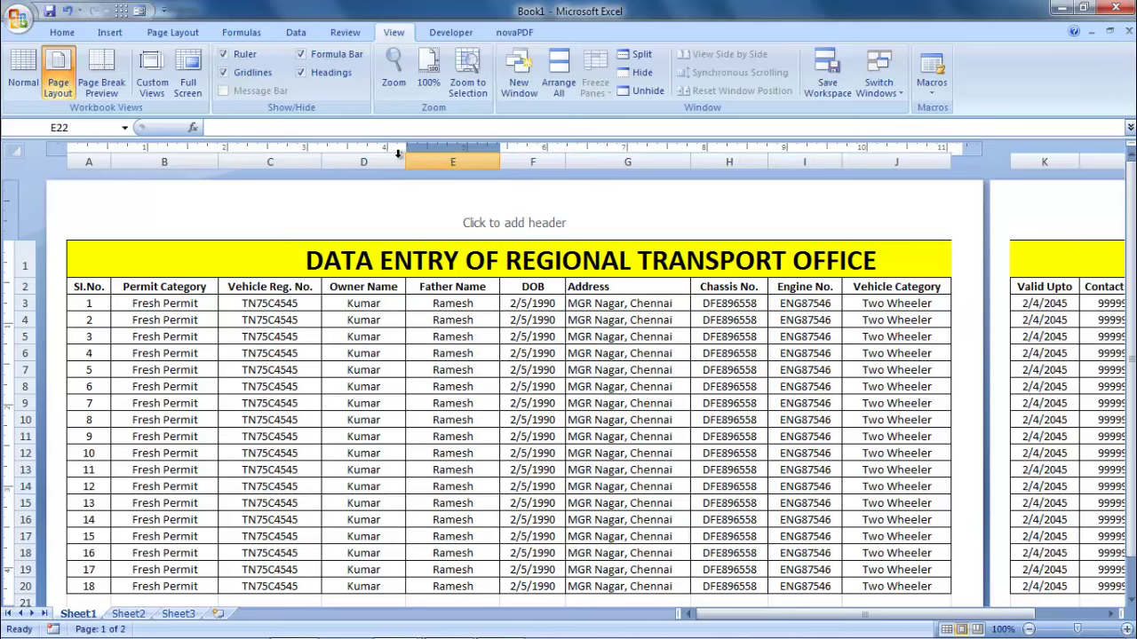
drag(405, 161, 401, 161)
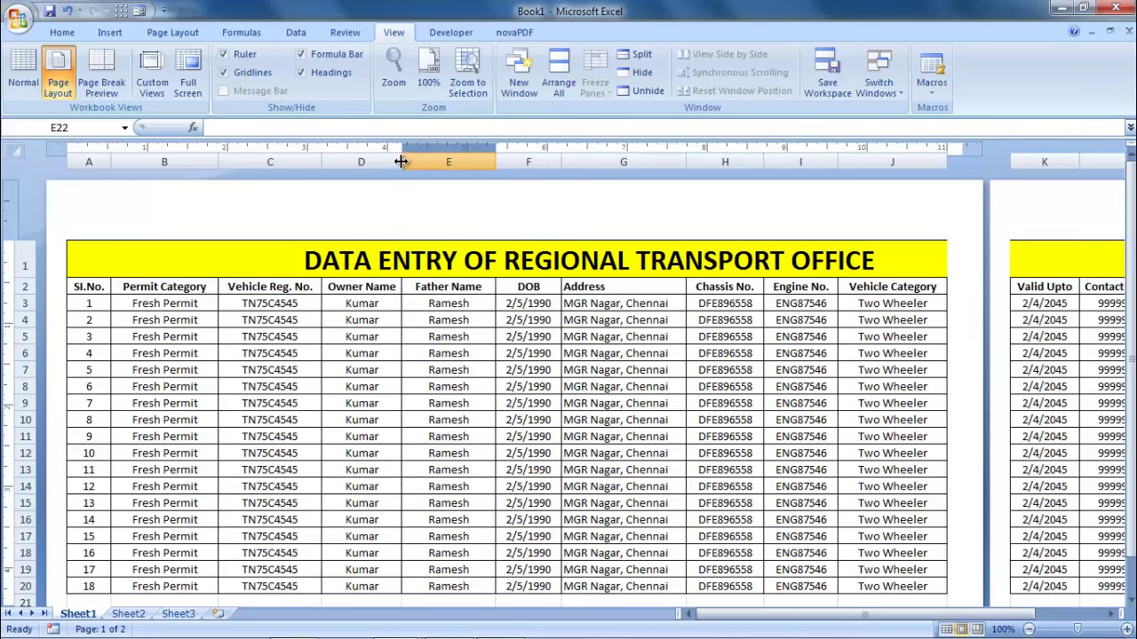
mouse_move(322, 162)
mouse_down()
mouse_move(302, 171)
mouse_move(296, 161)
mouse_up()
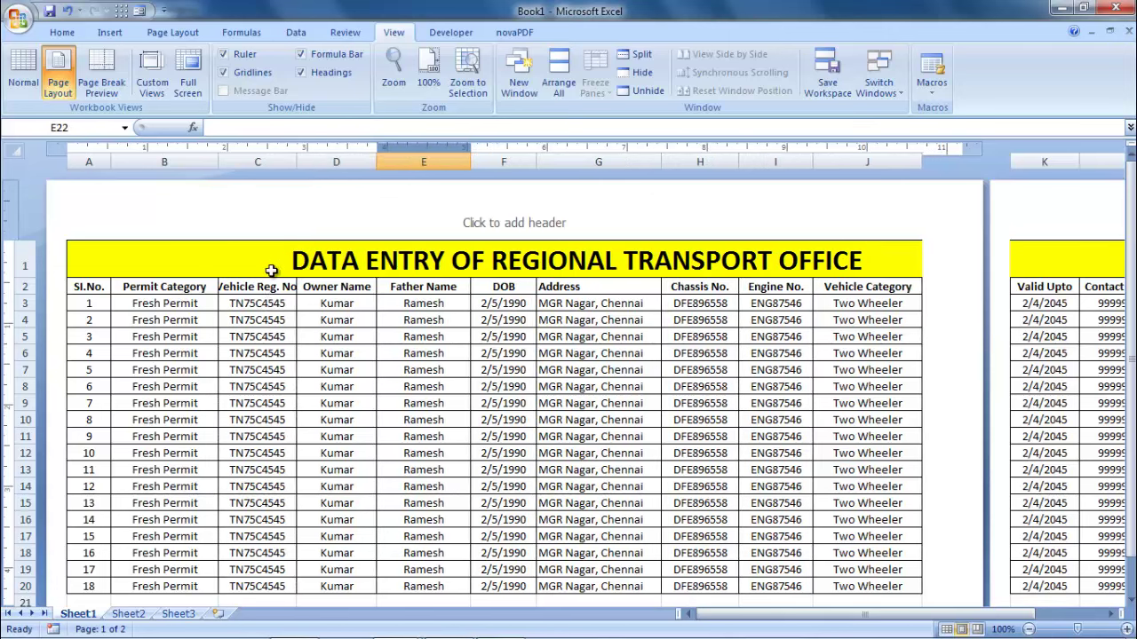
Step: Wrap the Vehicle Reg. No. header text in C2 onto two lines
click(269, 288)
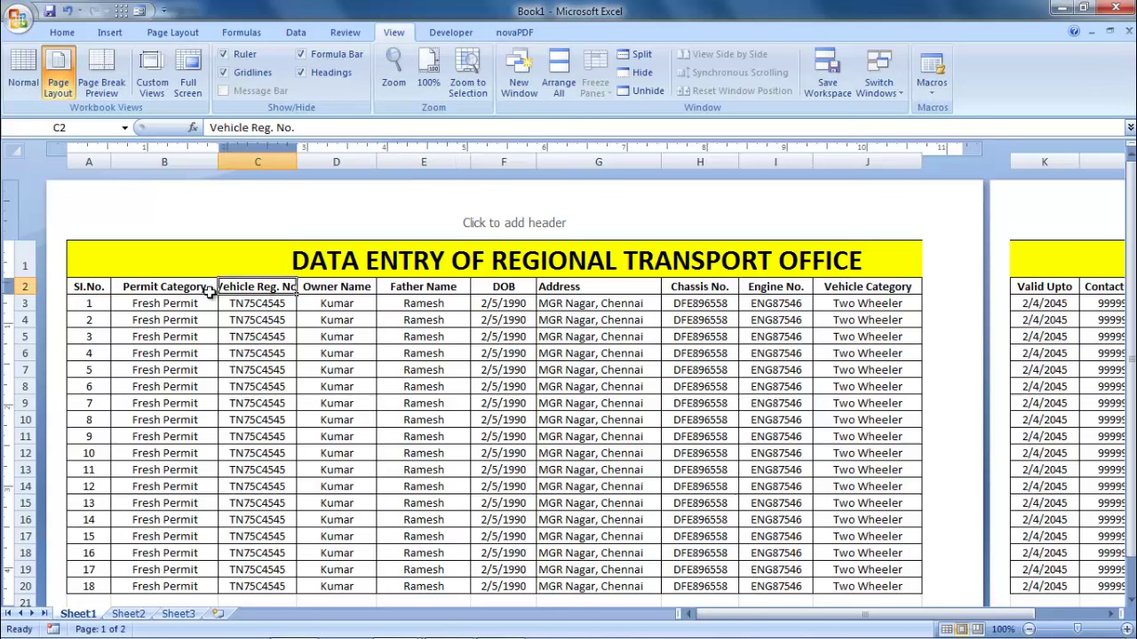
drag(95, 287, 897, 287)
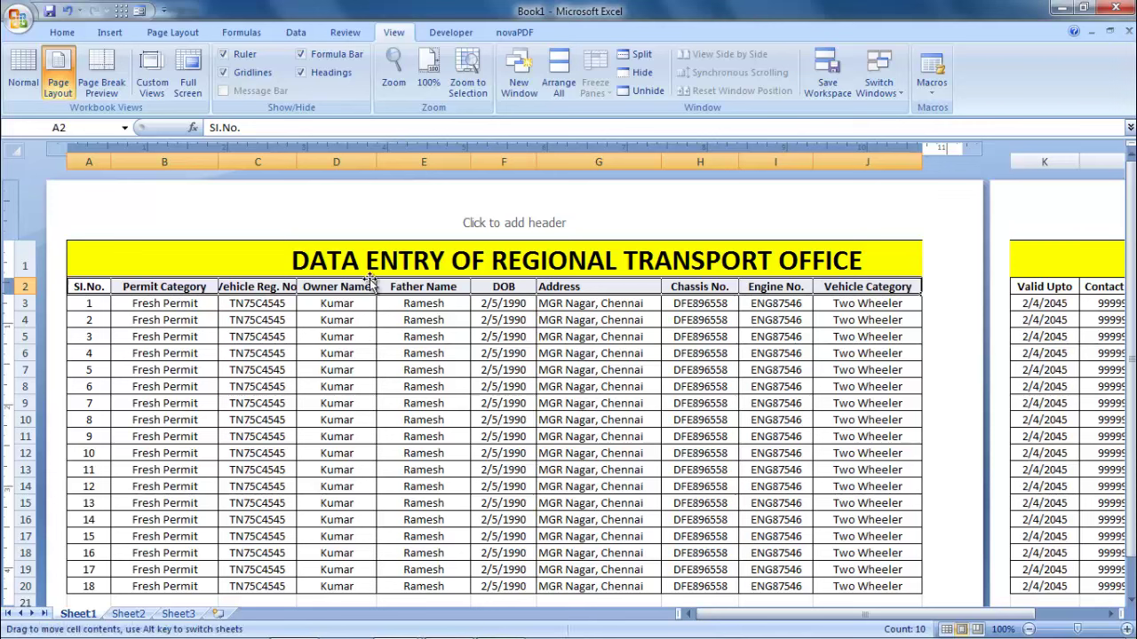
click(275, 289)
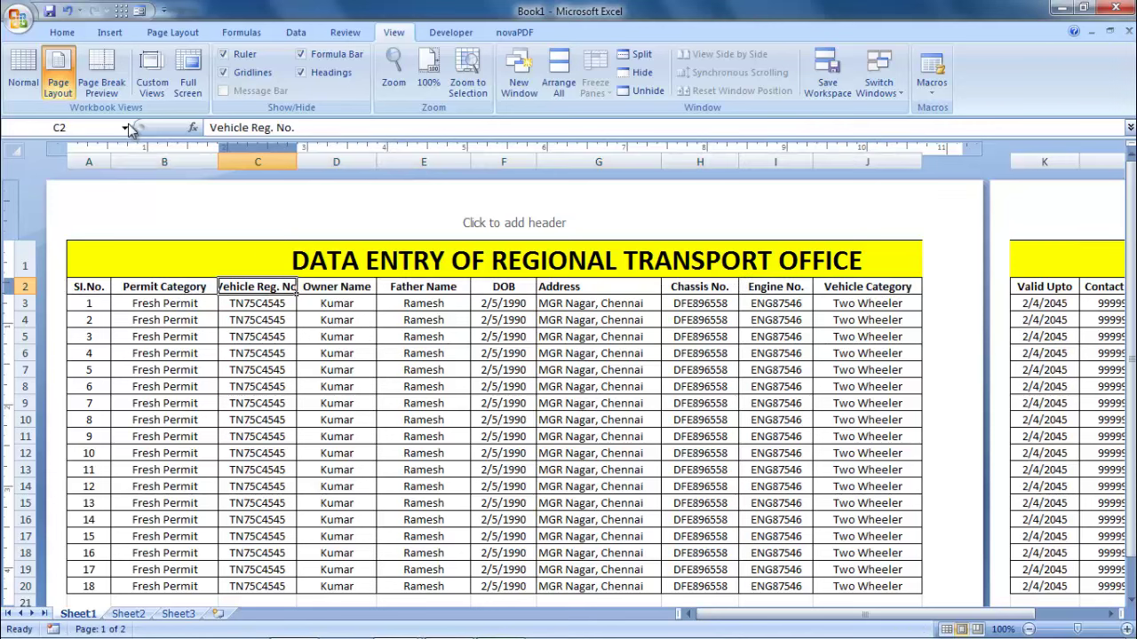
click(62, 32)
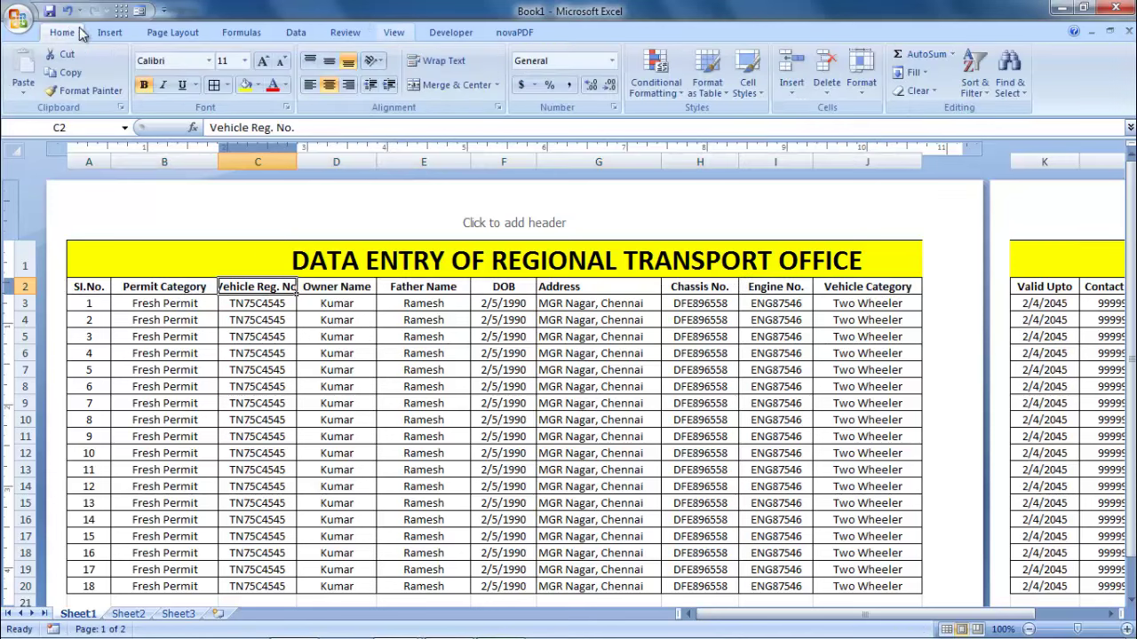
click(446, 62)
click(587, 337)
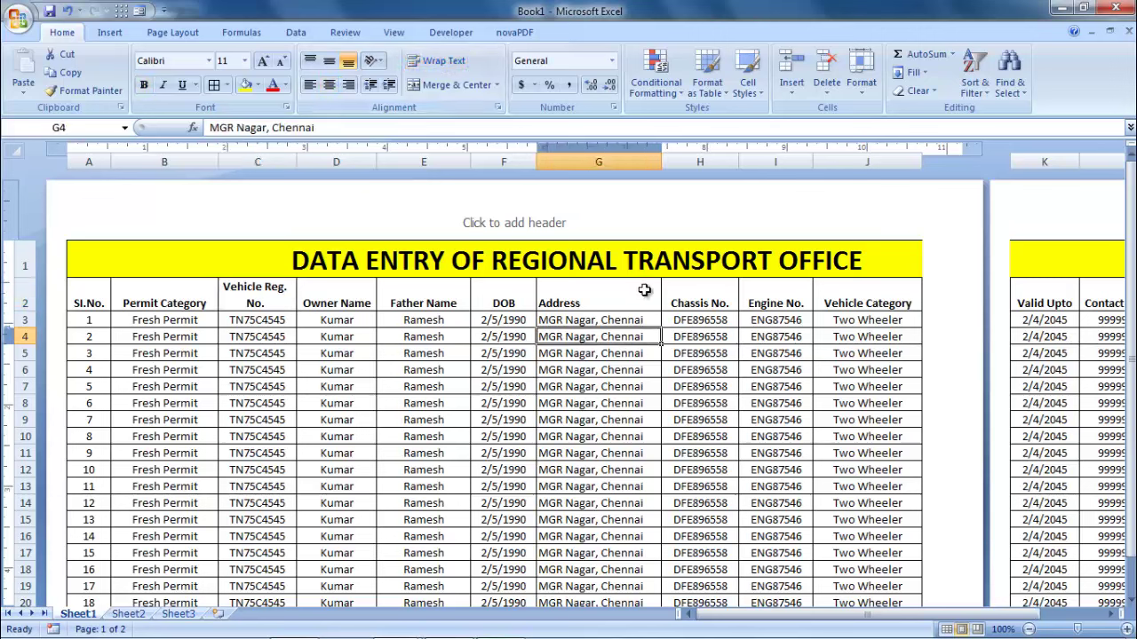
Step: Narrow the Address and Father Name columns further
click(655, 289)
click(520, 293)
click(448, 293)
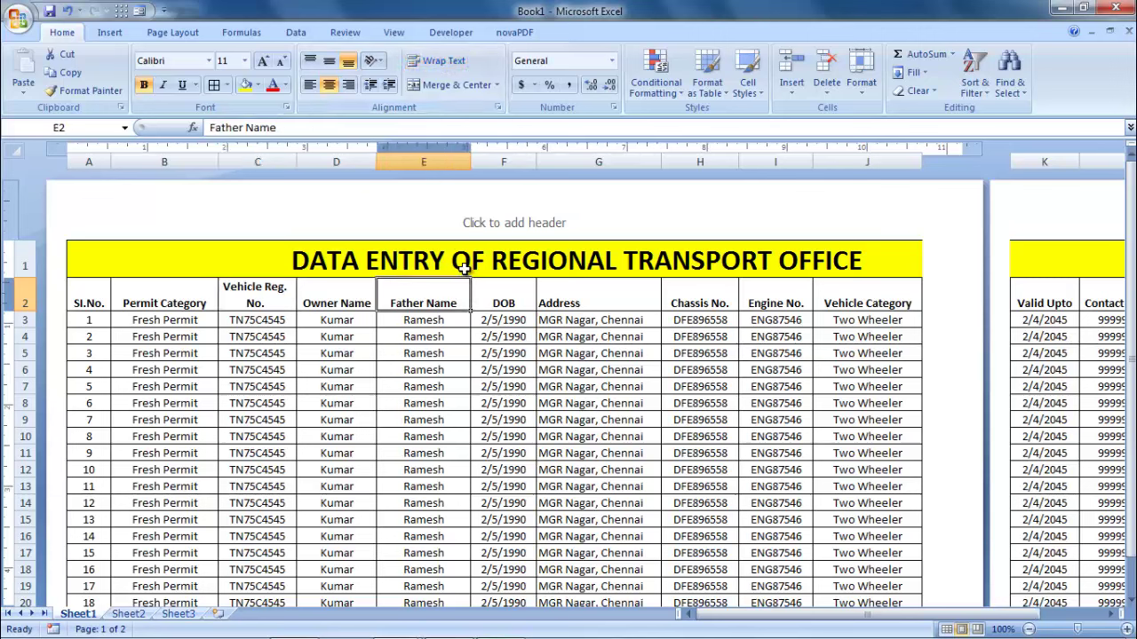
click(185, 302)
click(748, 342)
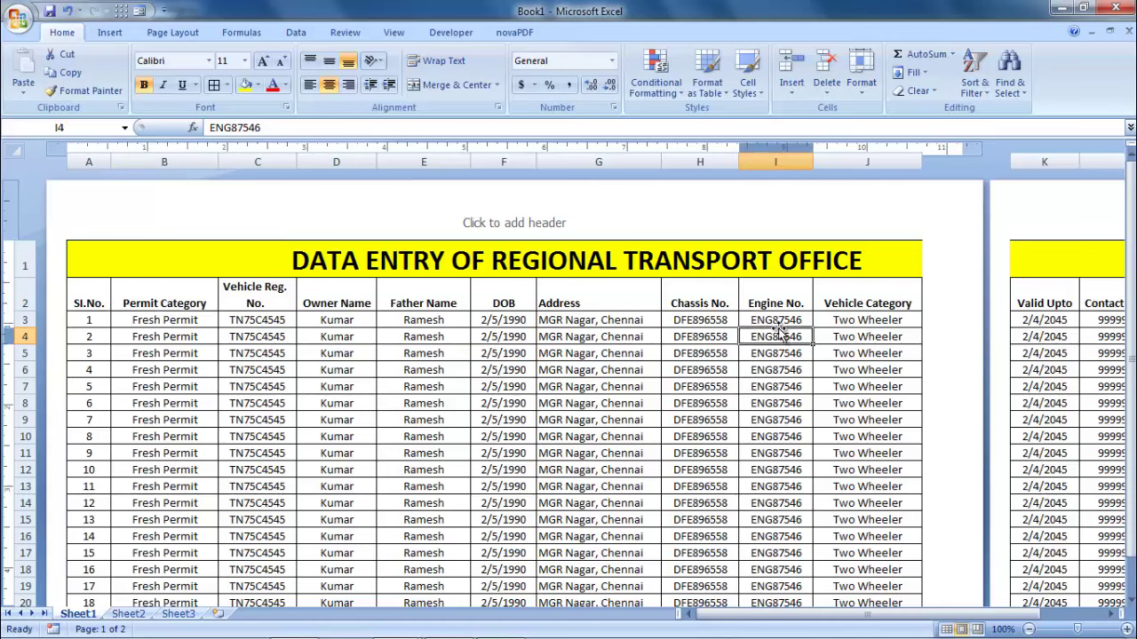
click(845, 304)
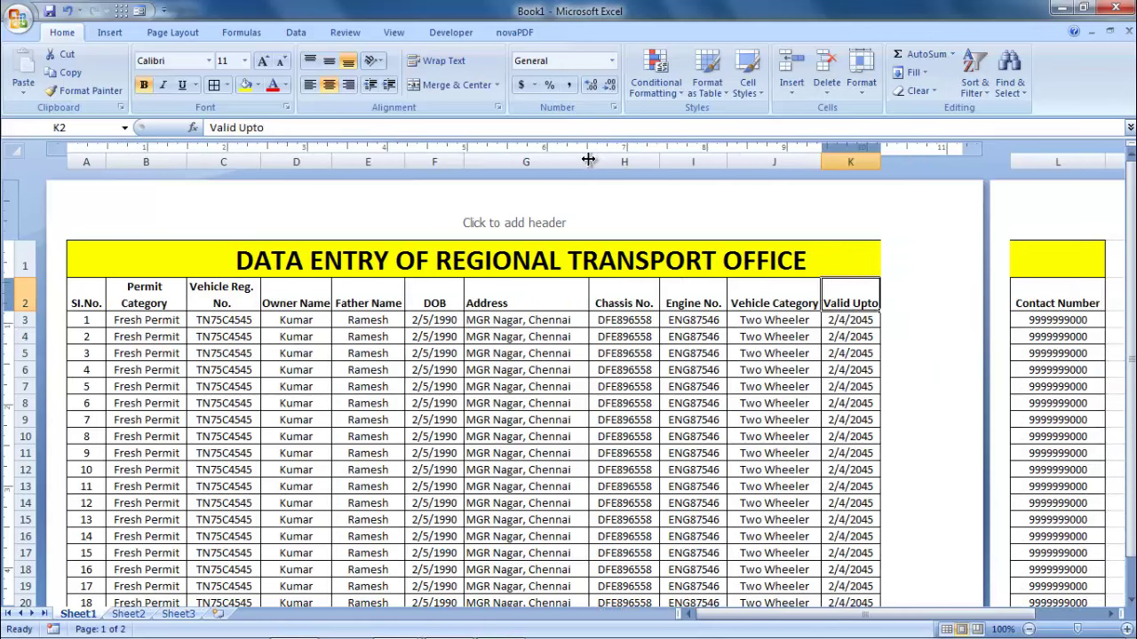
drag(588, 159, 579, 163)
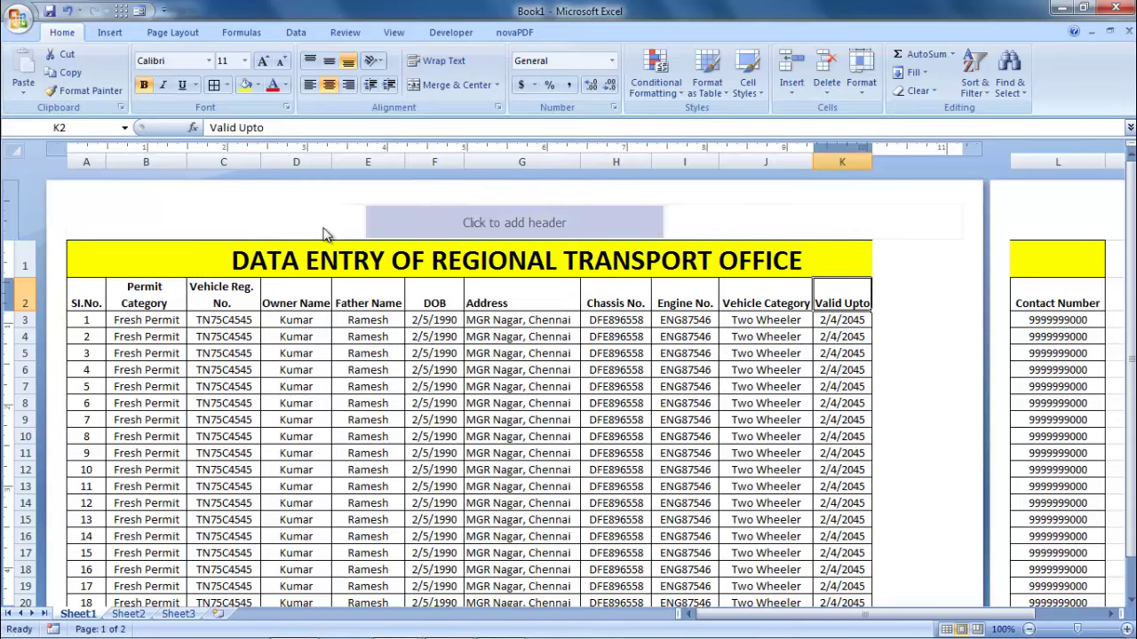
drag(404, 162, 396, 164)
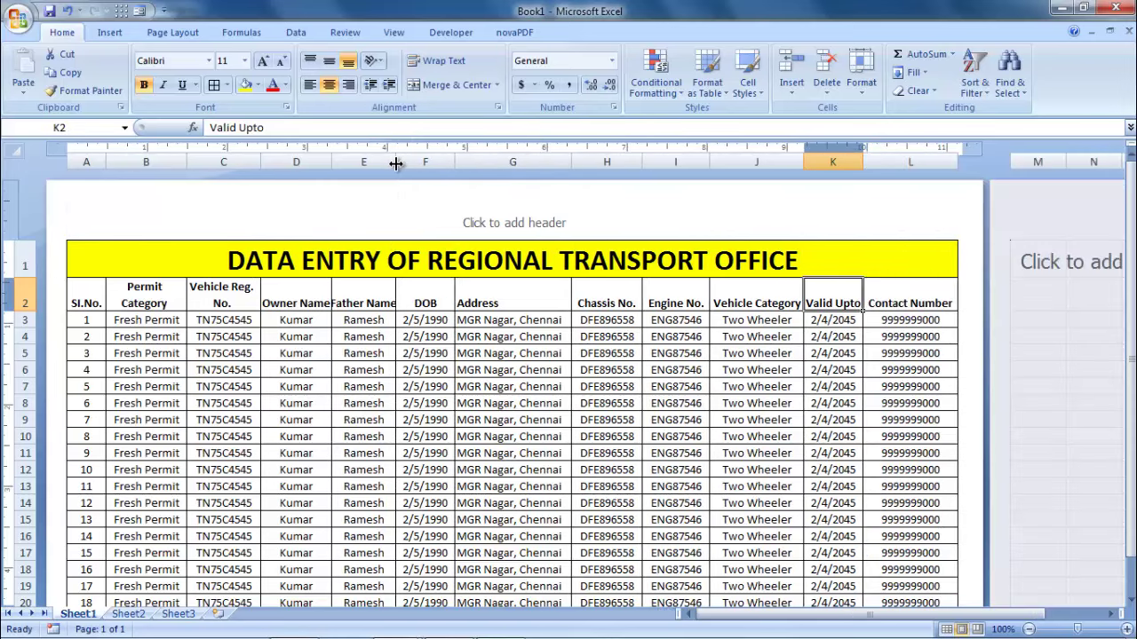
Step: Wrap the Father Name and Owner Name headers and adjust the Owner Name column width
click(368, 303)
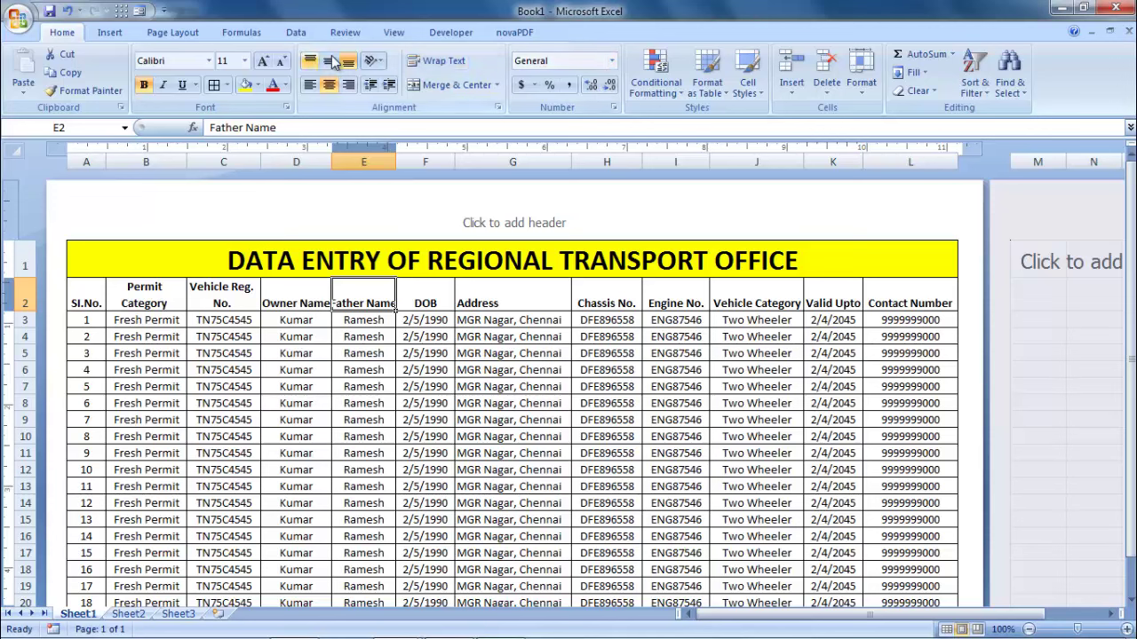
click(437, 60)
click(311, 303)
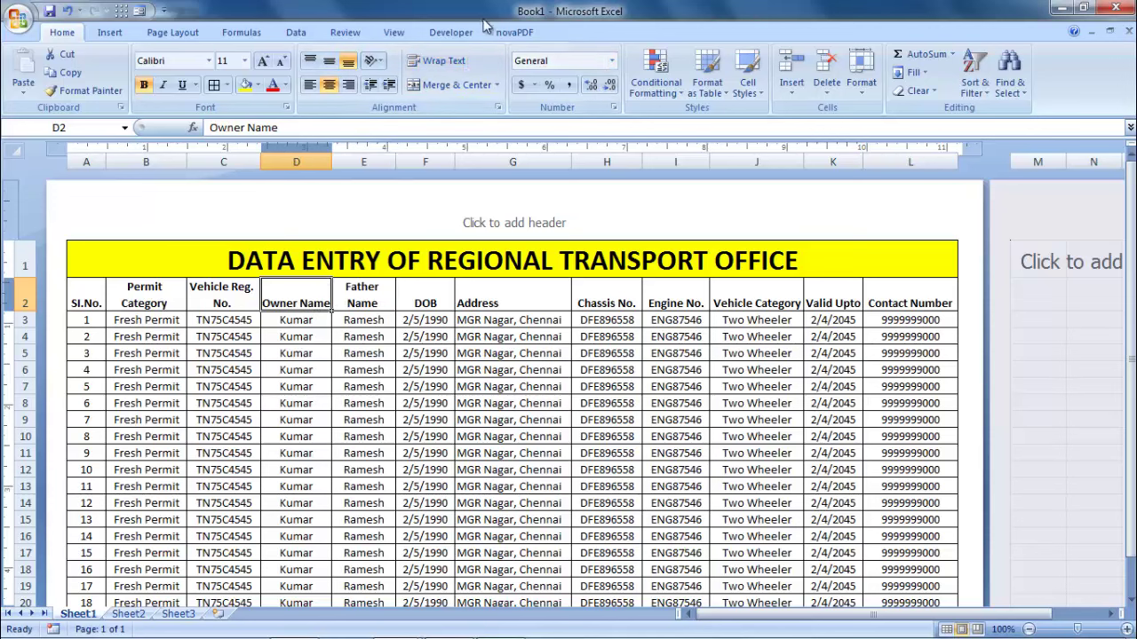
click(446, 60)
drag(329, 158, 386, 157)
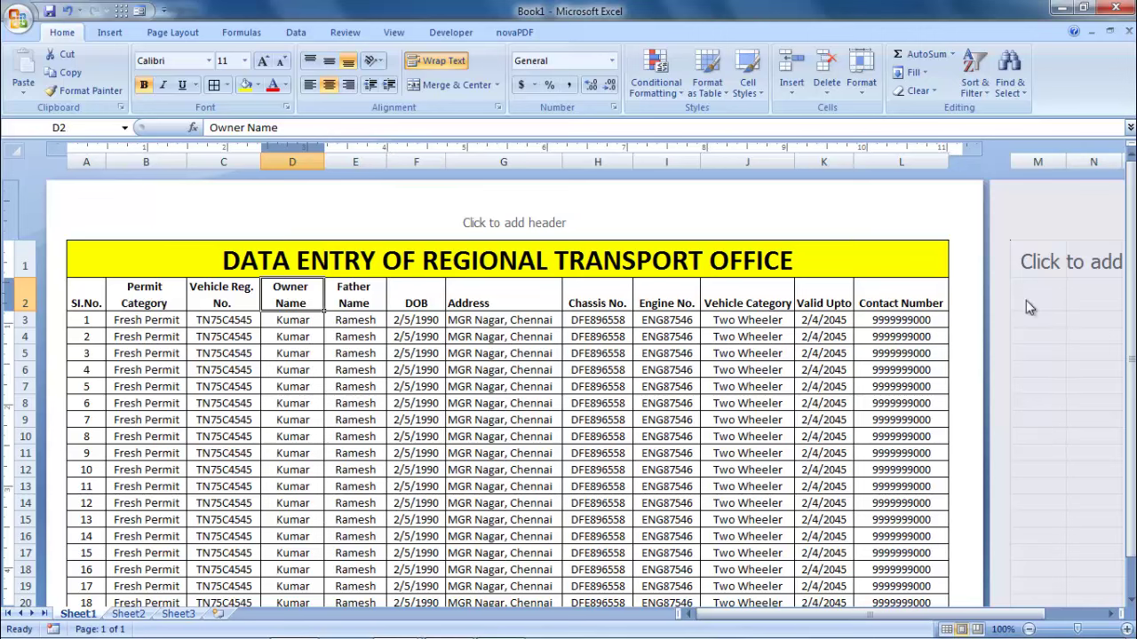
Step: Centre the Address heading in G2 both vertically and horizontally
click(899, 318)
click(693, 320)
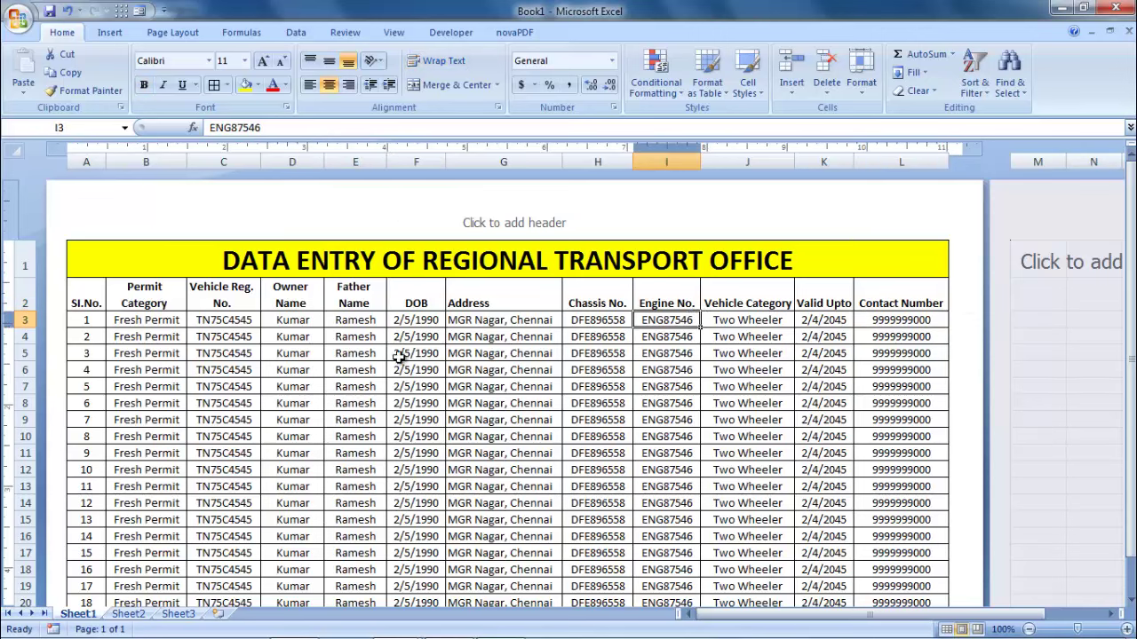
click(511, 302)
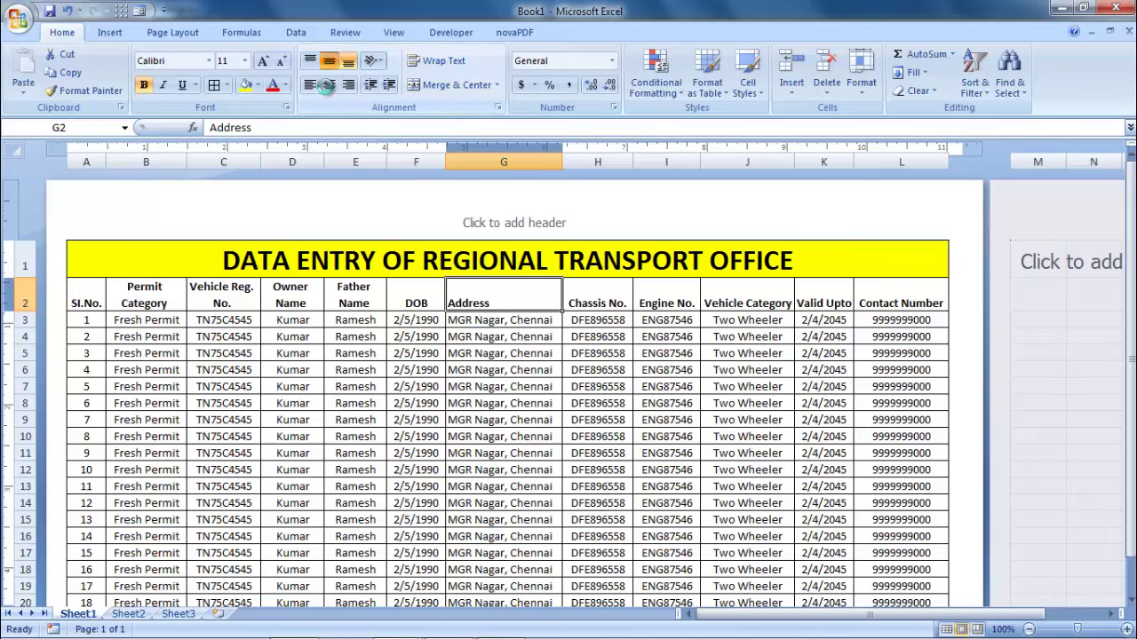
click(329, 61)
click(328, 85)
click(522, 318)
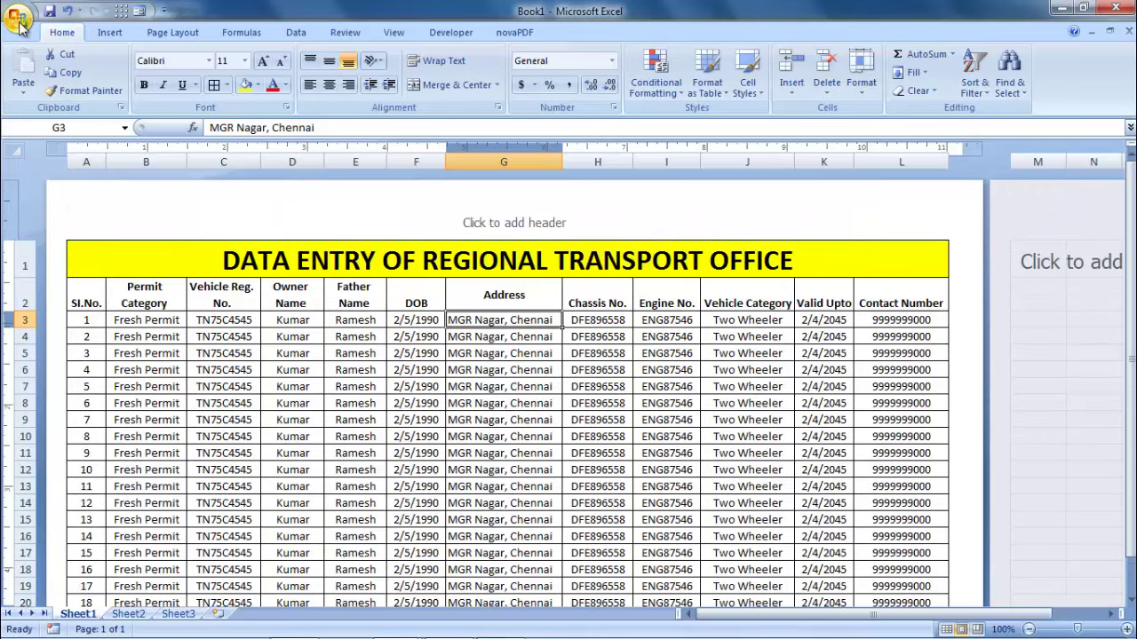
click(18, 18)
mouse_move(44, 202)
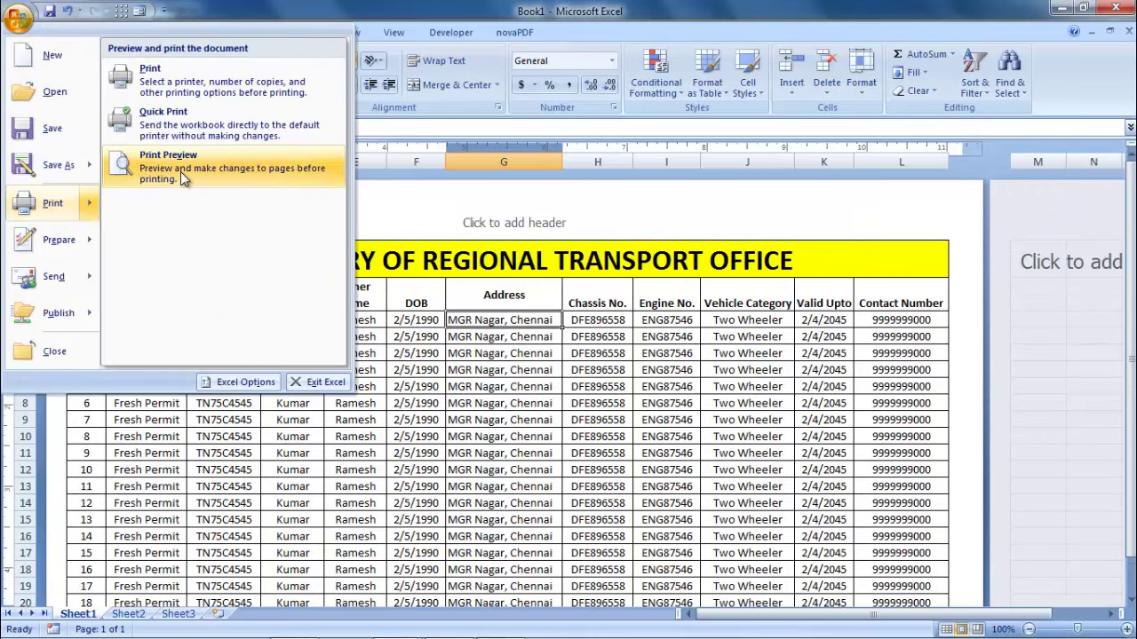
click(173, 174)
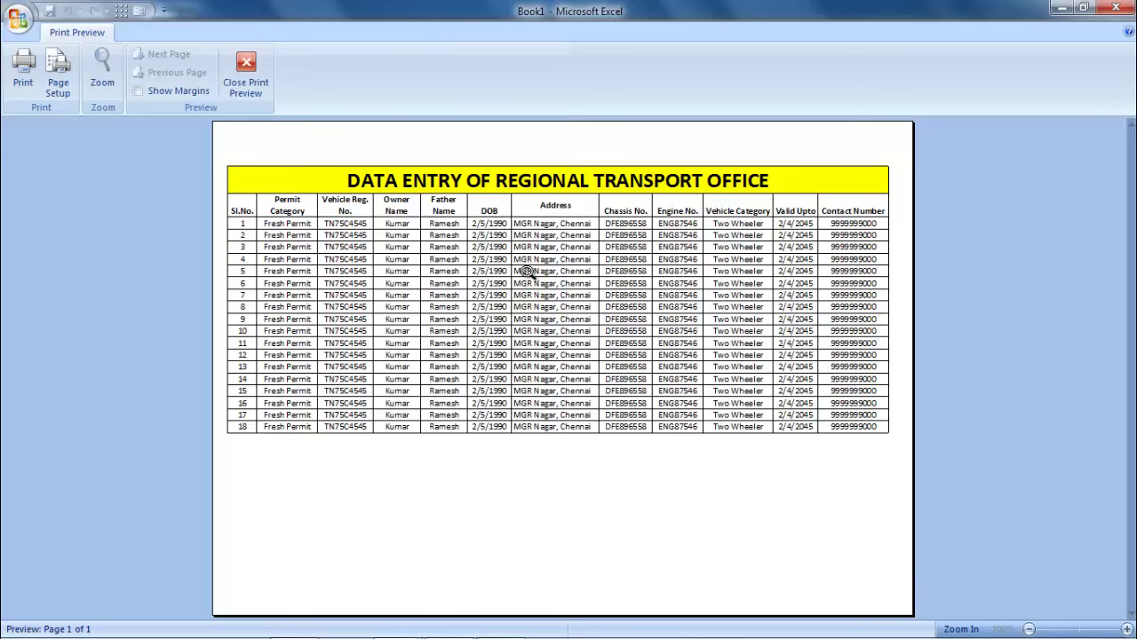
click(253, 89)
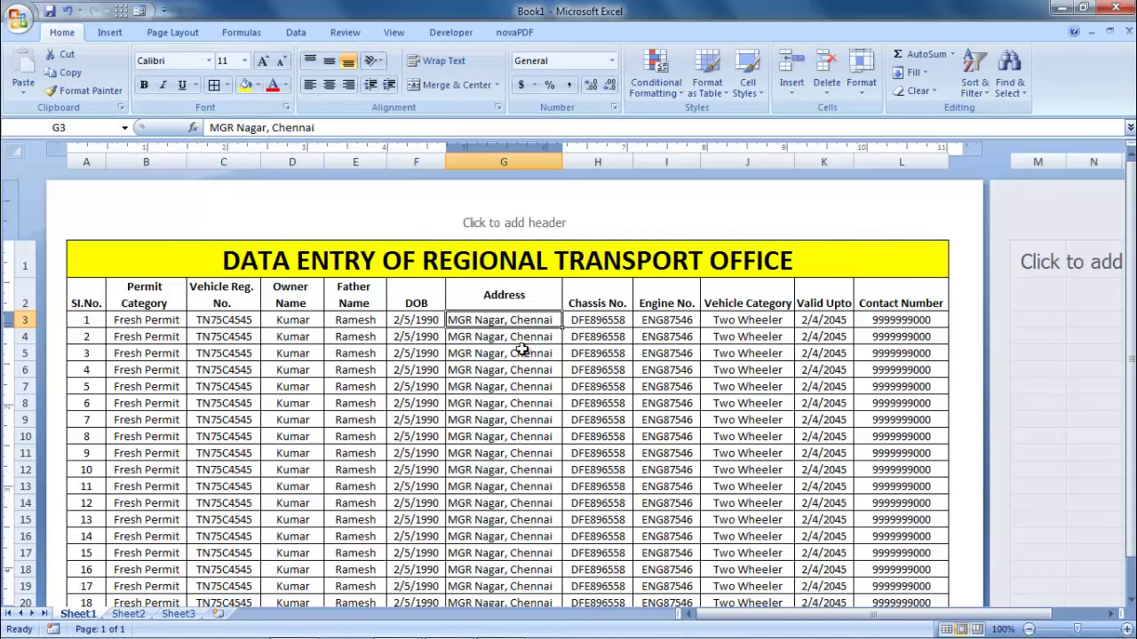
scroll(564, 354, down, 3)
scroll(563, 354, up, 3)
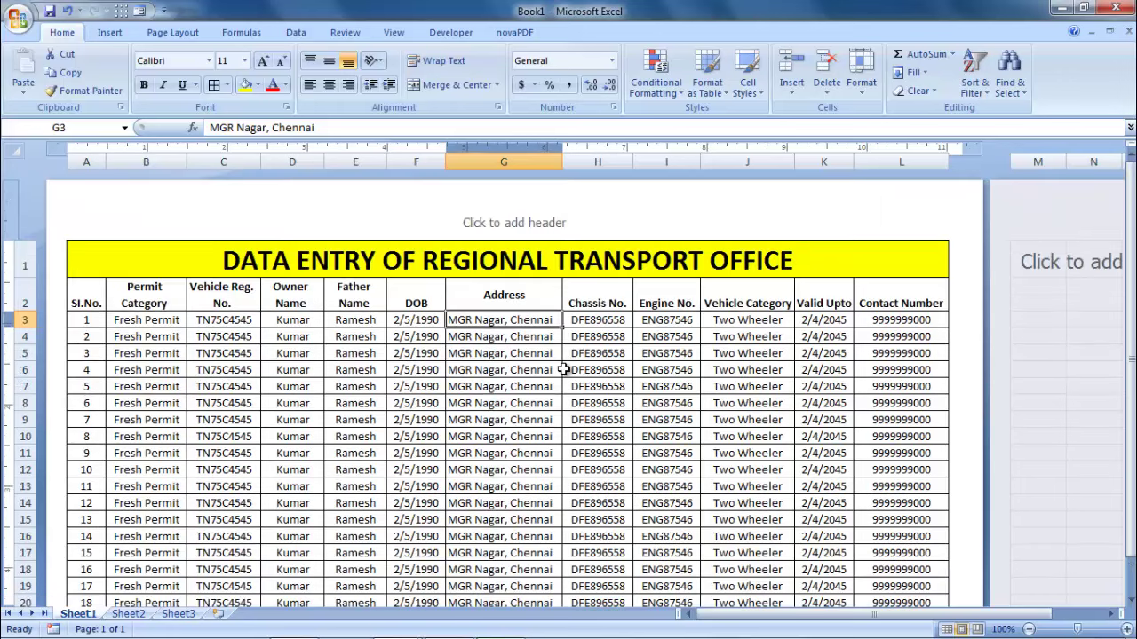